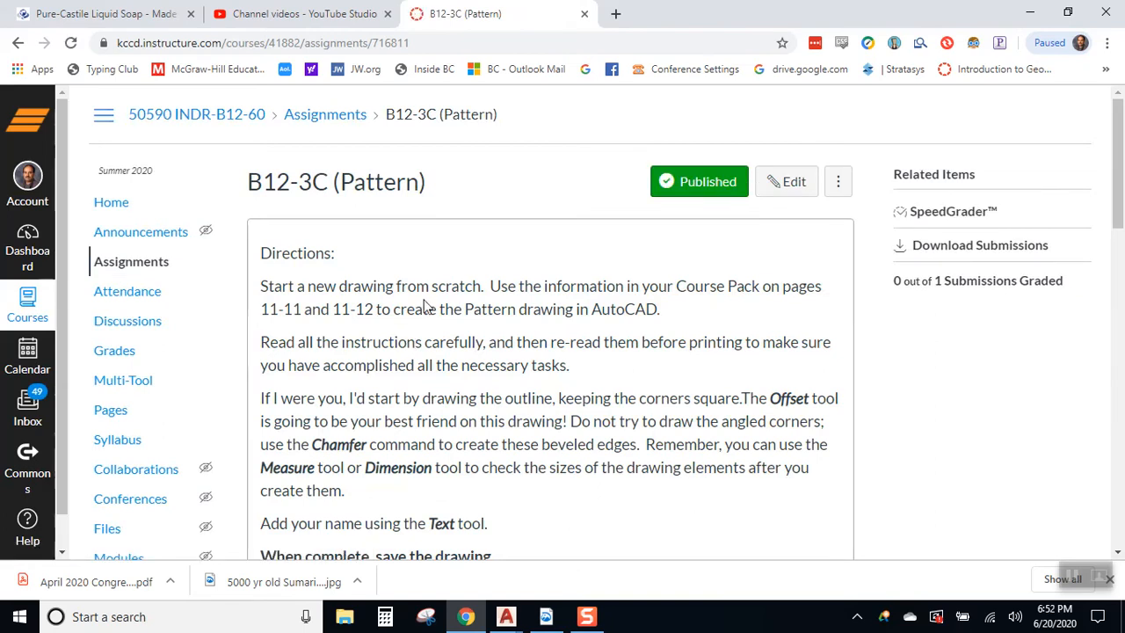
Step: Review the B12-3C (Pattern) assignment directions and the sample drawing on the course page
scroll(457, 321, "down", 2)
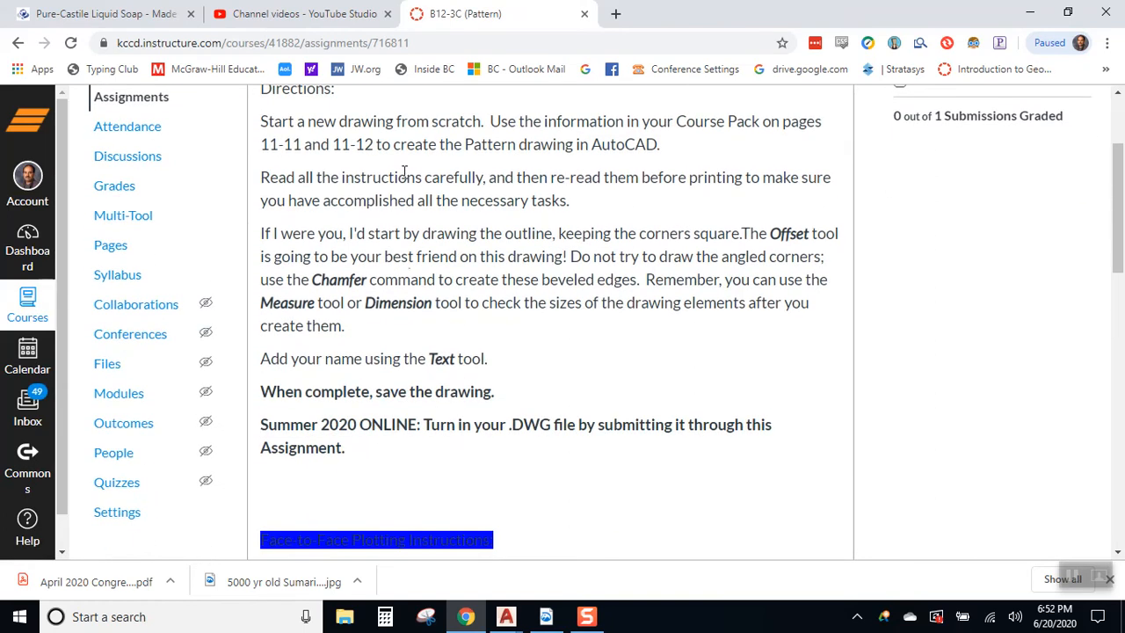
scroll(397, 274, "down", 3)
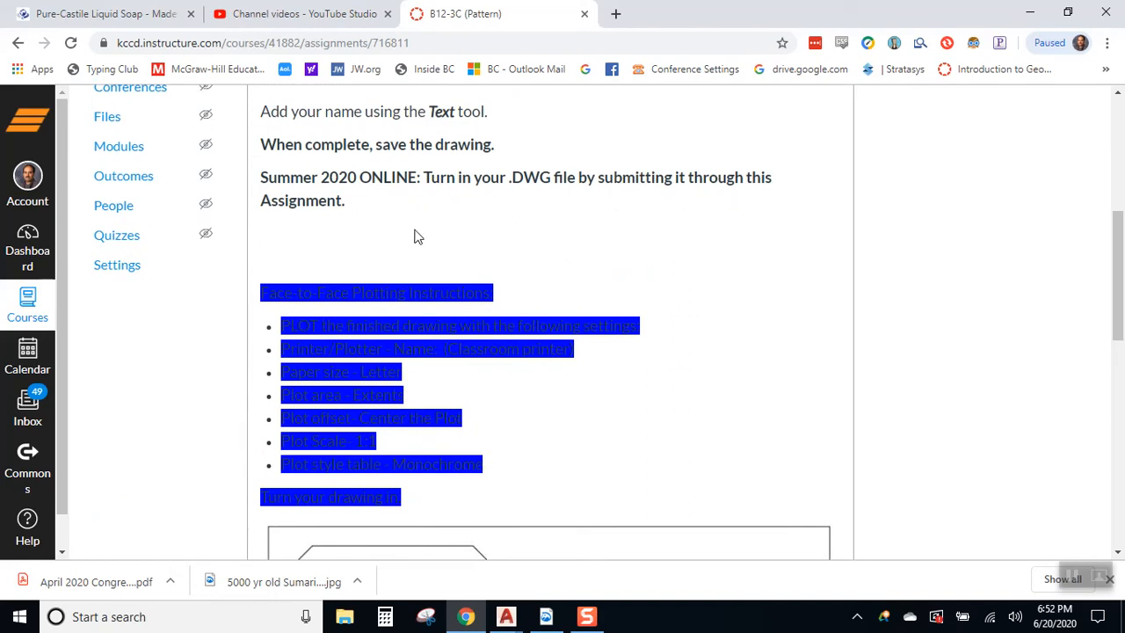
scroll(413, 243, "down", 6)
scroll(418, 236, "up", 1)
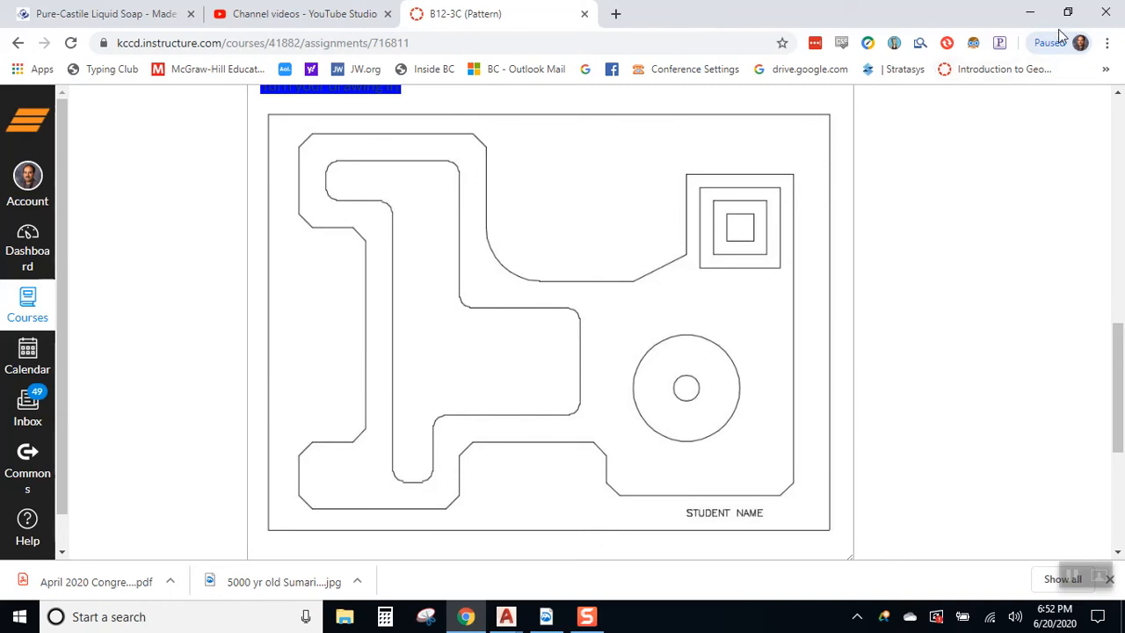
Step: Switch to the Unit 11 class pack PDF in Acrobat Reader and read the Pattern assignment instructions through to the dimensioned drawing on page 12
left_click(1030, 12)
left_click(546, 620)
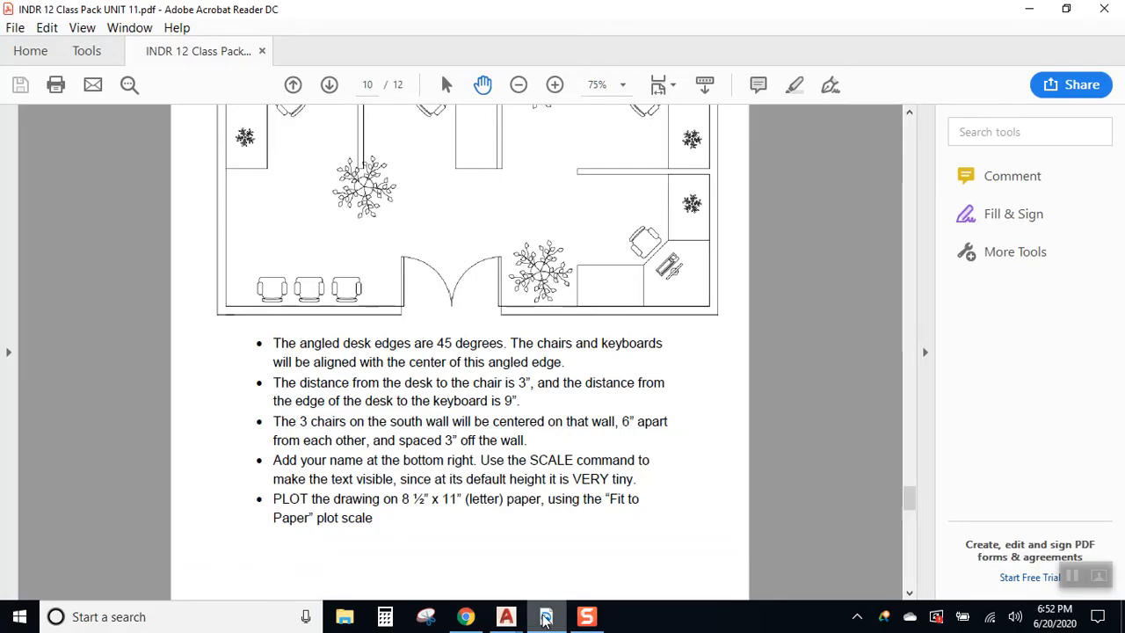
scroll(488, 350, "down", 3)
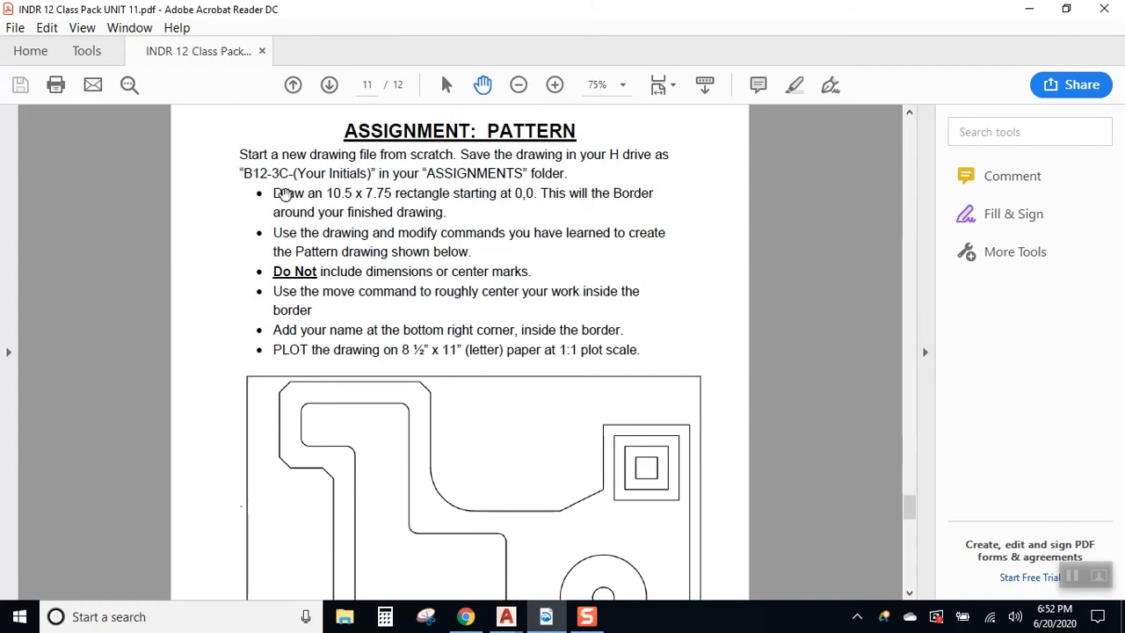
mouse_move(275, 193)
left_mouse_down()
mouse_move(645, 197)
mouse_move(657, 227)
mouse_move(605, 225)
left_mouse_up()
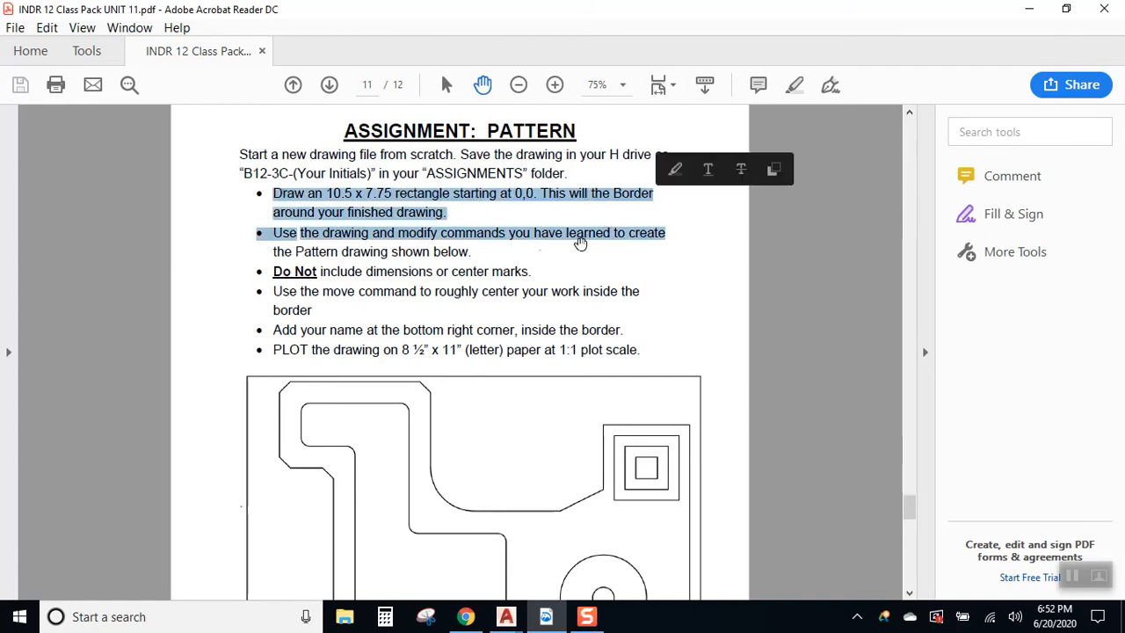
left_click(523, 242)
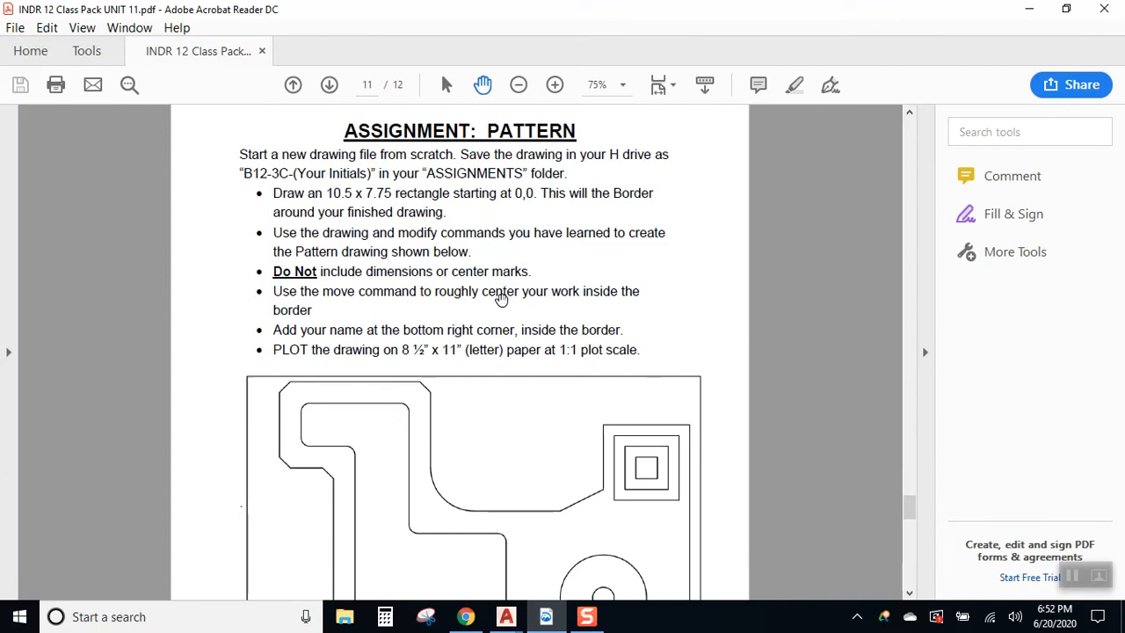
scroll(469, 295, "down", 3)
scroll(482, 316, "down", 1)
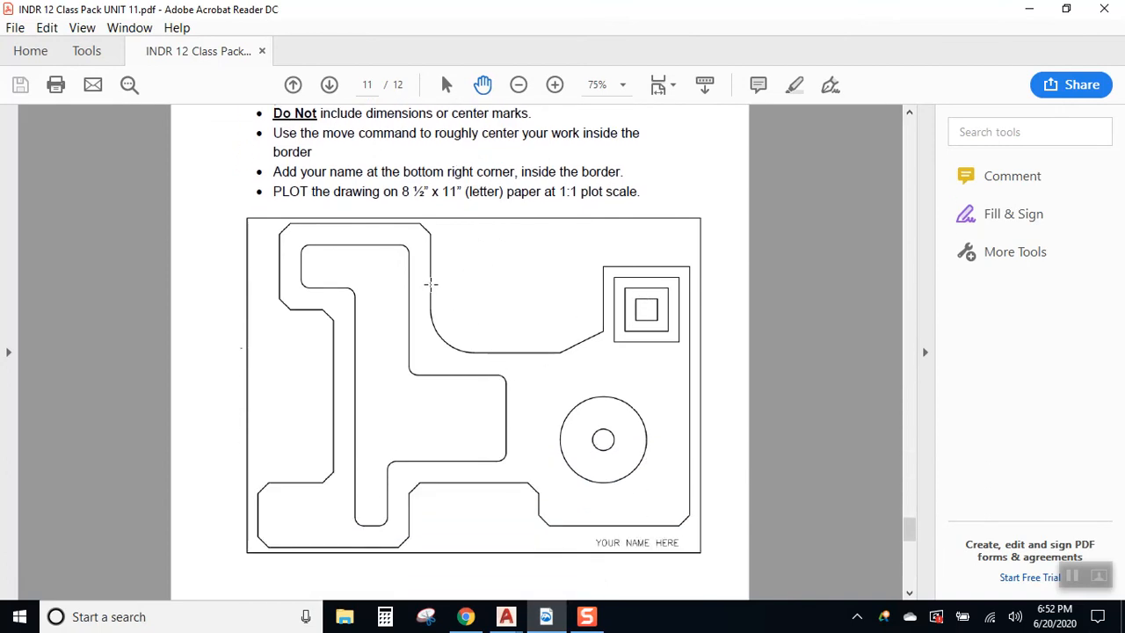
scroll(431, 283, "up", 2)
scroll(431, 283, "down", 15)
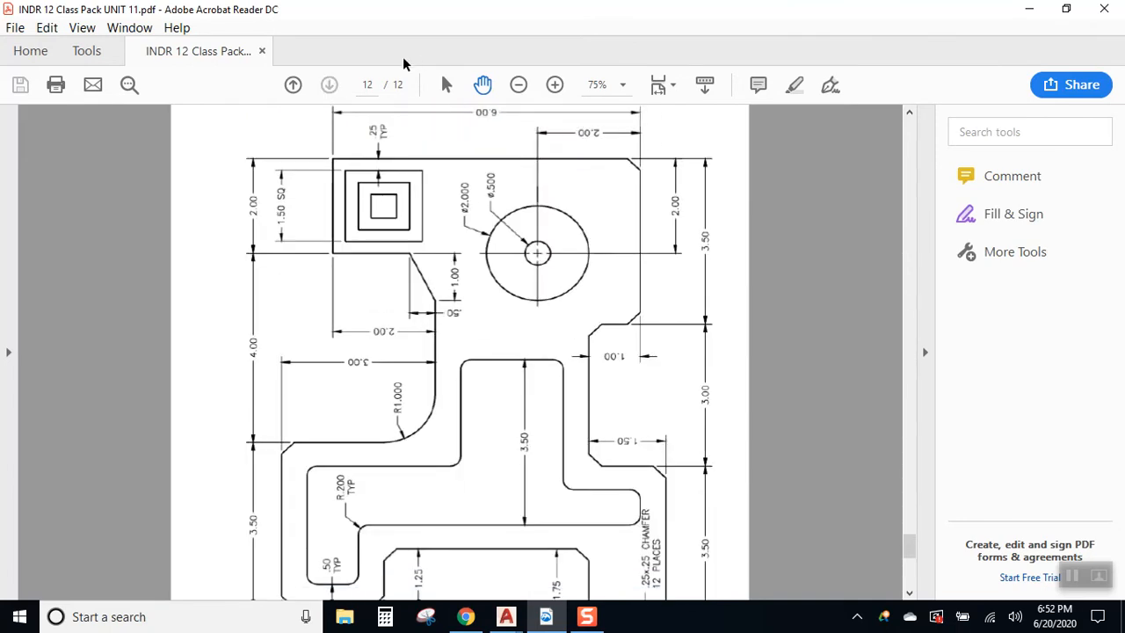
Step: Rotate the view of the PDF so the dimensioned Pattern drawing on page 12 reads upright
left_click(83, 27)
mouse_move(116, 59)
left_click(333, 56)
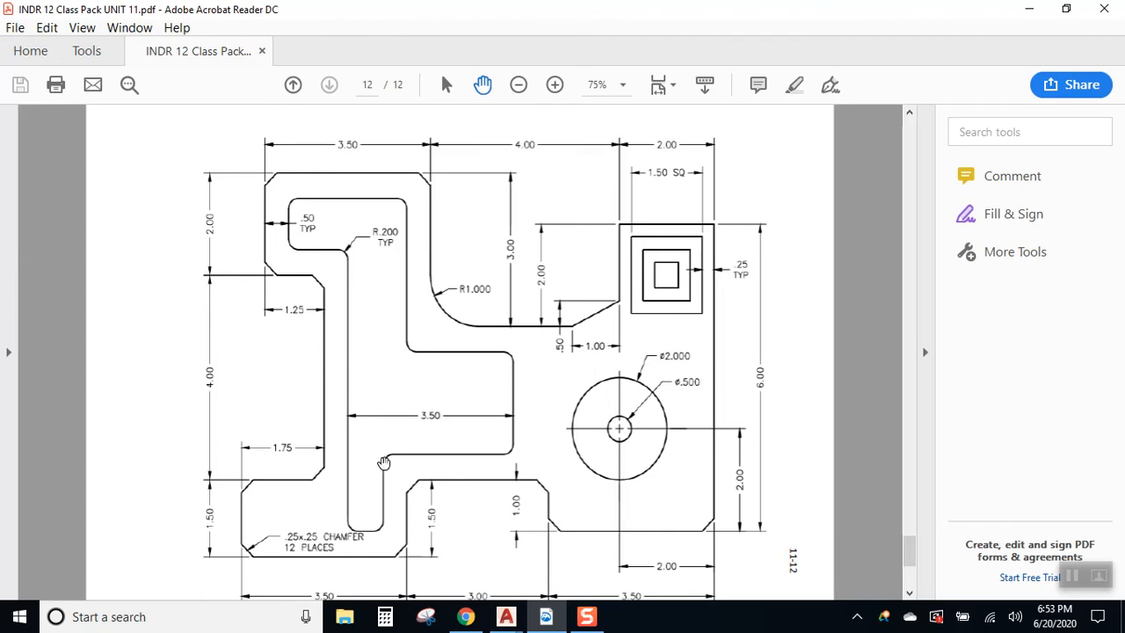
Step: Highlight the R.200 TYP note, the rounded corners of the inner outline, and the R1.000 note on the dimensioned drawing
scroll(373, 466, "down", 1)
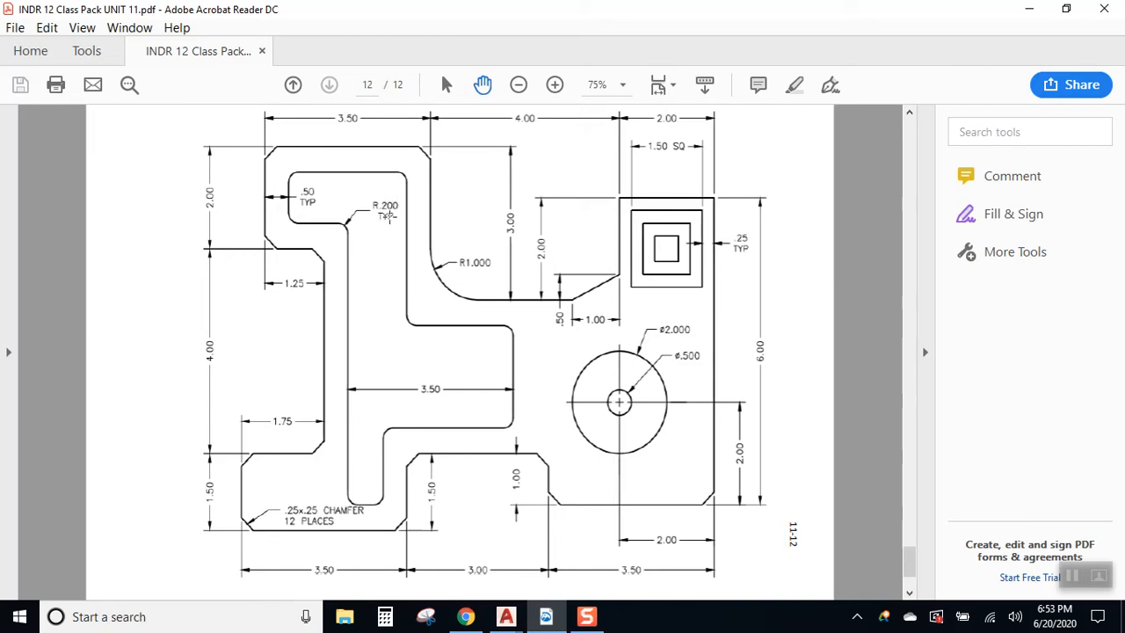
left_click(797, 91)
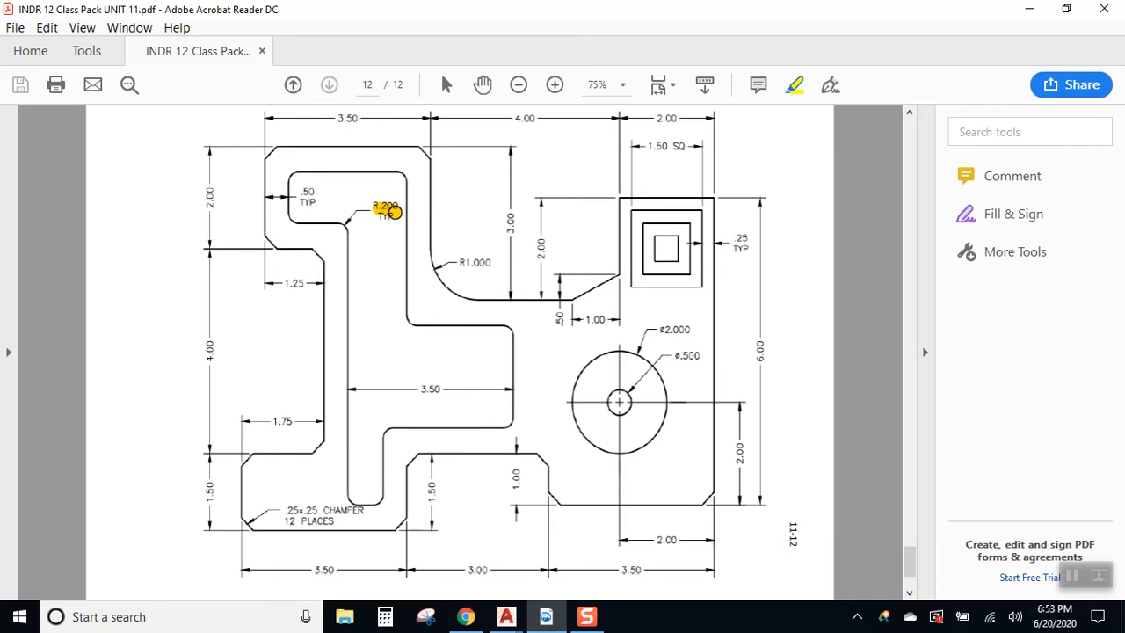
left_click_drag(344, 223, 345, 230)
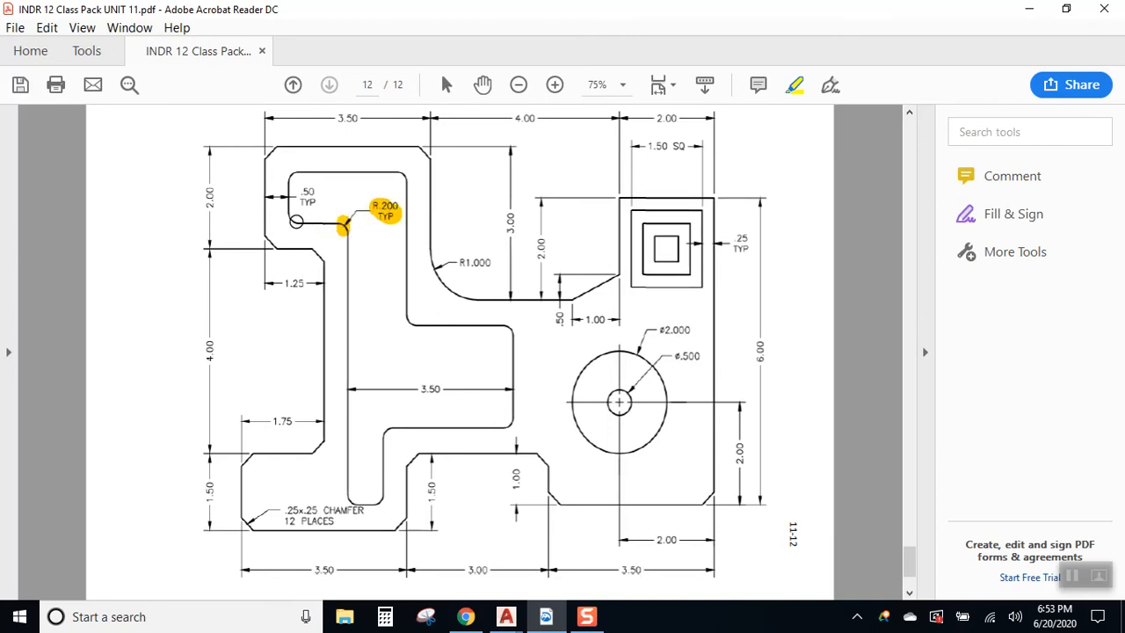
left_click_drag(293, 214, 292, 226)
left_click_drag(300, 172, 298, 182)
left_click_drag(401, 173, 402, 192)
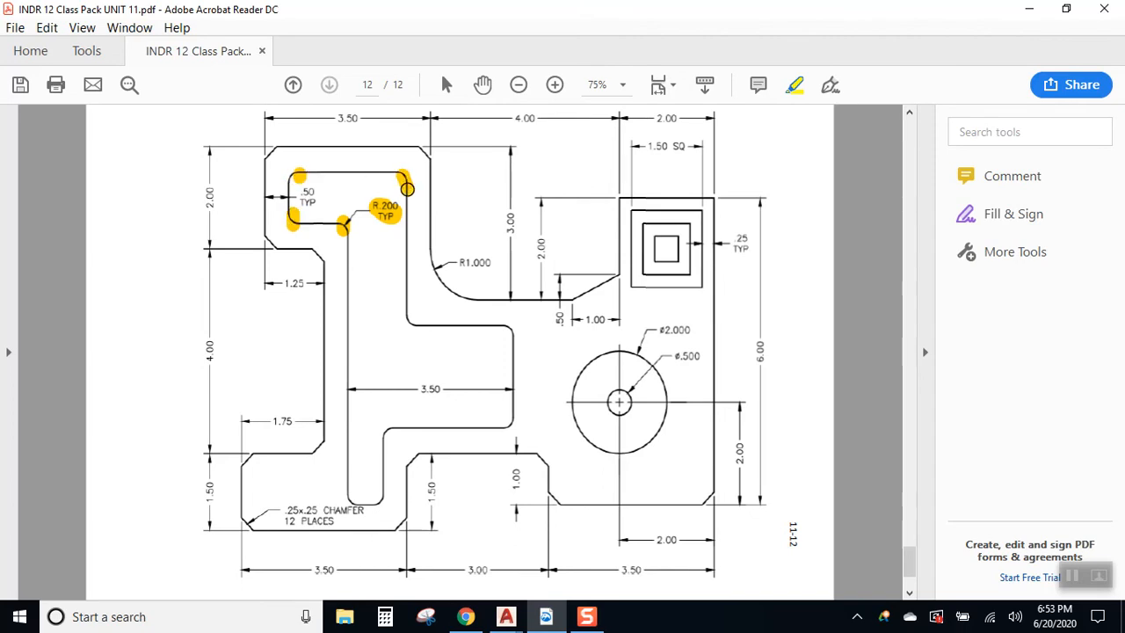
left_click_drag(405, 305, 405, 331)
left_click_drag(505, 324, 505, 347)
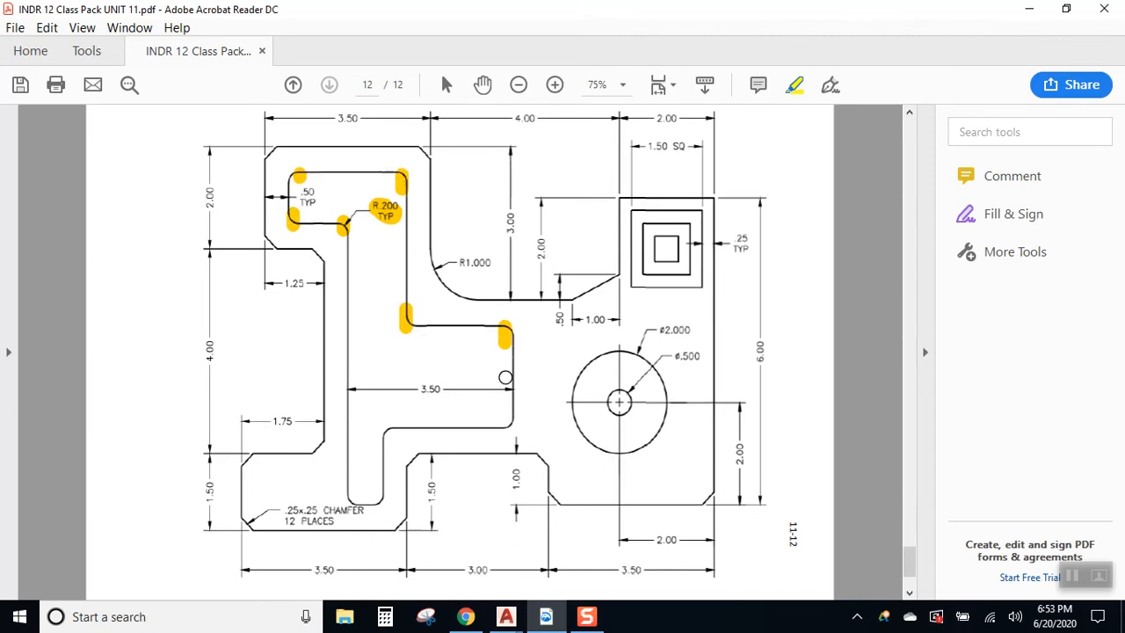
left_click_drag(519, 408, 497, 426)
left_click_drag(402, 424, 376, 424)
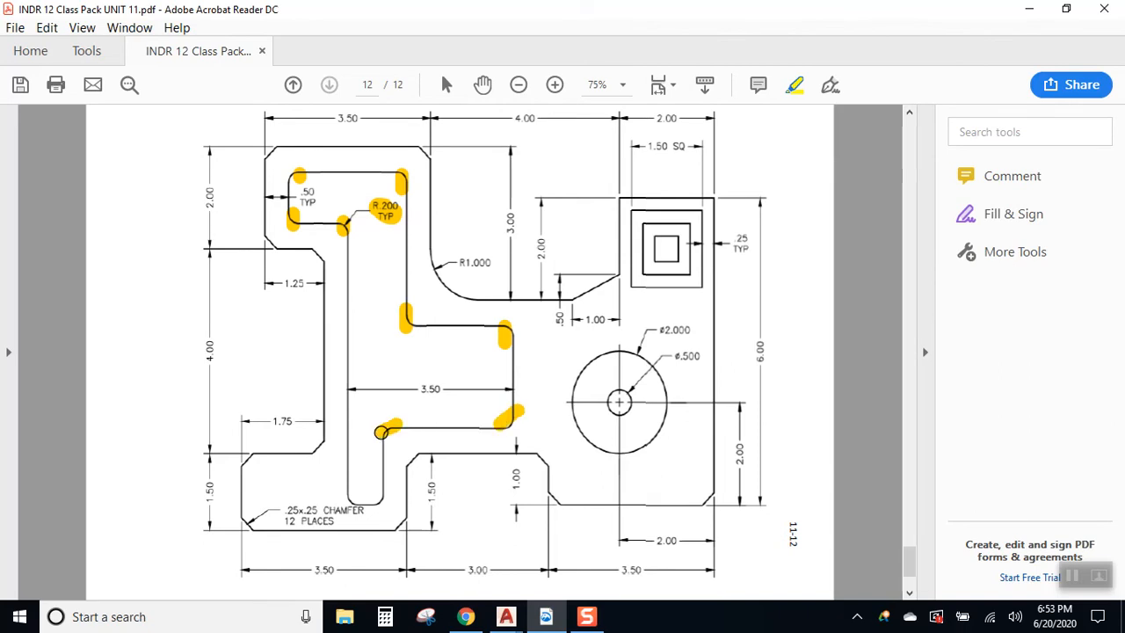
mouse_move(388, 503)
left_mouse_down()
mouse_move(387, 488)
mouse_move(335, 483)
left_mouse_up()
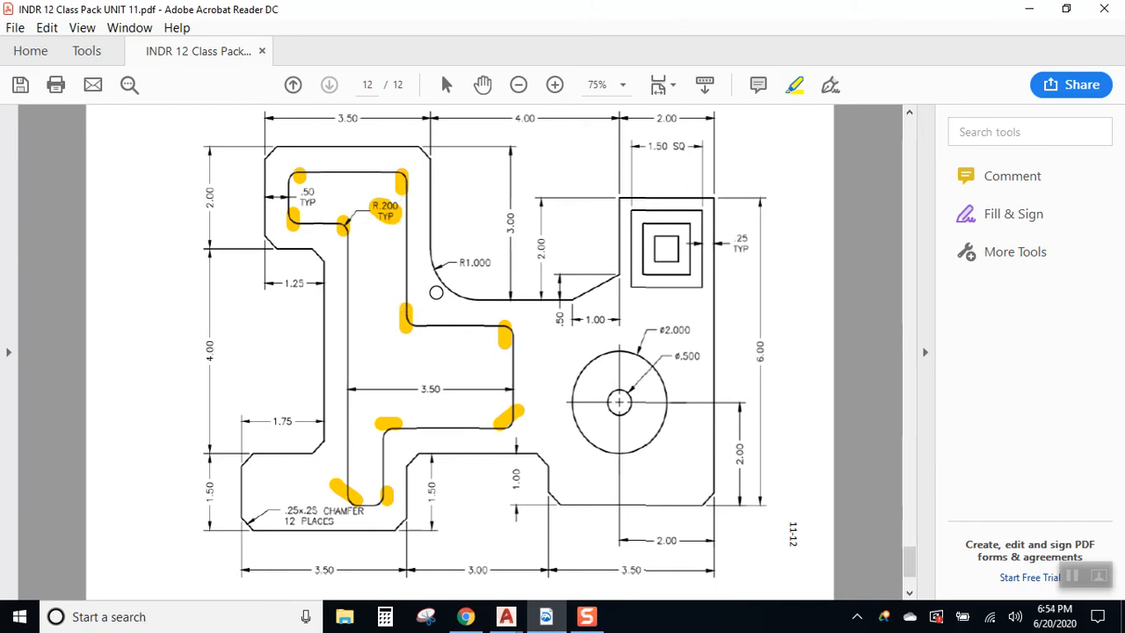
left_click_drag(458, 261, 500, 261)
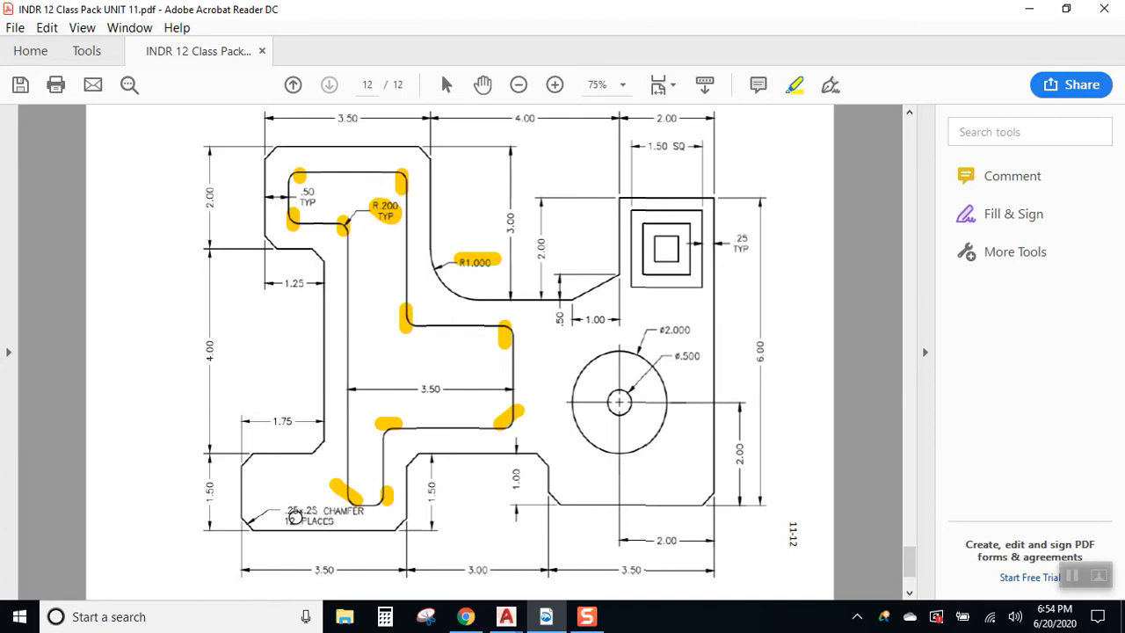
Step: Highlight the .25x.25 CHAMFER note and the chamfered corners along the left side of the outer outline
left_click_drag(287, 511, 364, 511)
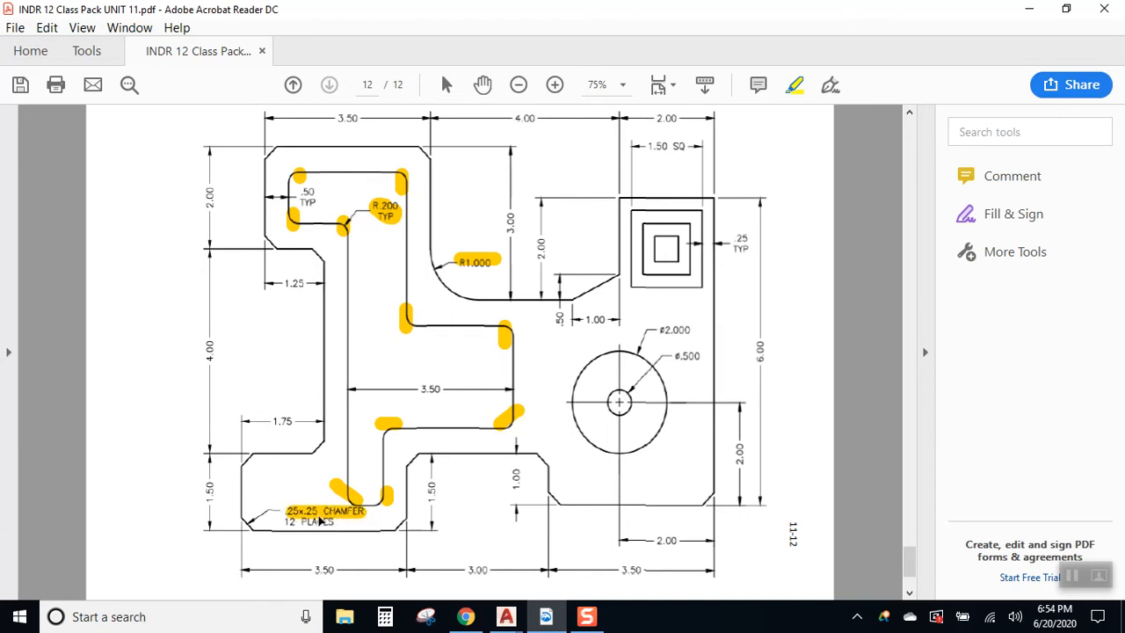
left_click(311, 522)
left_click(320, 540)
left_click_drag(245, 513, 247, 531)
mouse_move(254, 451)
left_mouse_down()
mouse_move(253, 467)
mouse_move(328, 438)
left_mouse_up()
left_click_drag(313, 253, 314, 270)
left_click_drag(265, 233, 264, 251)
left_click_drag(278, 146, 264, 158)
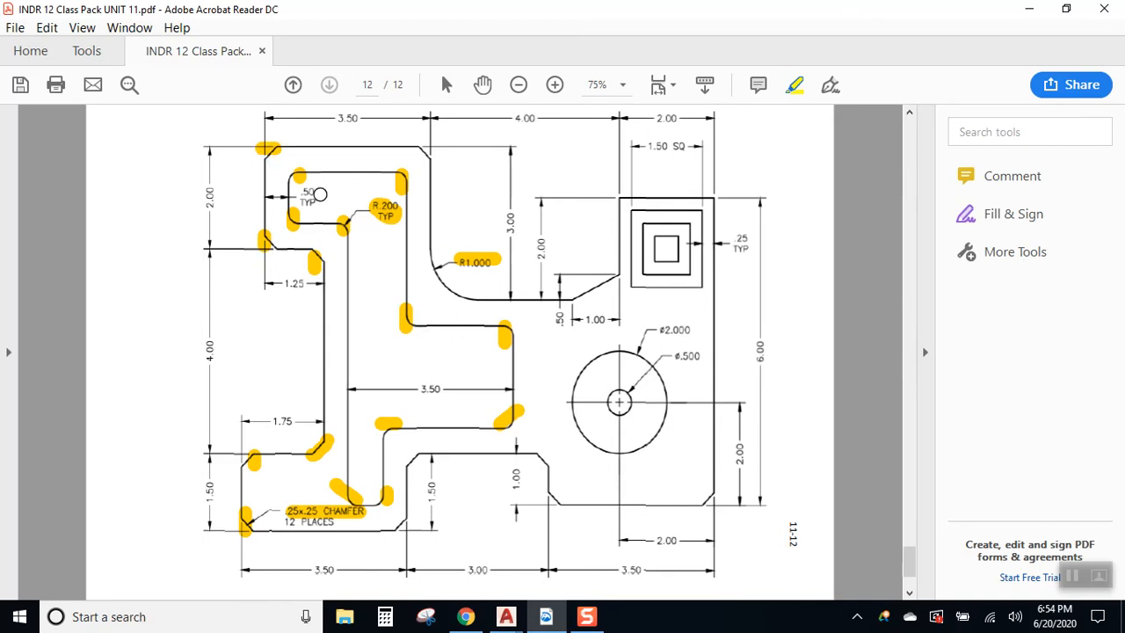
Step: Mark the .50 TYP offset by highlighting the gaps between the outer and inner outlines all around the shape
left_click_drag(264, 161, 265, 230)
left_click(295, 180)
left_click(303, 204)
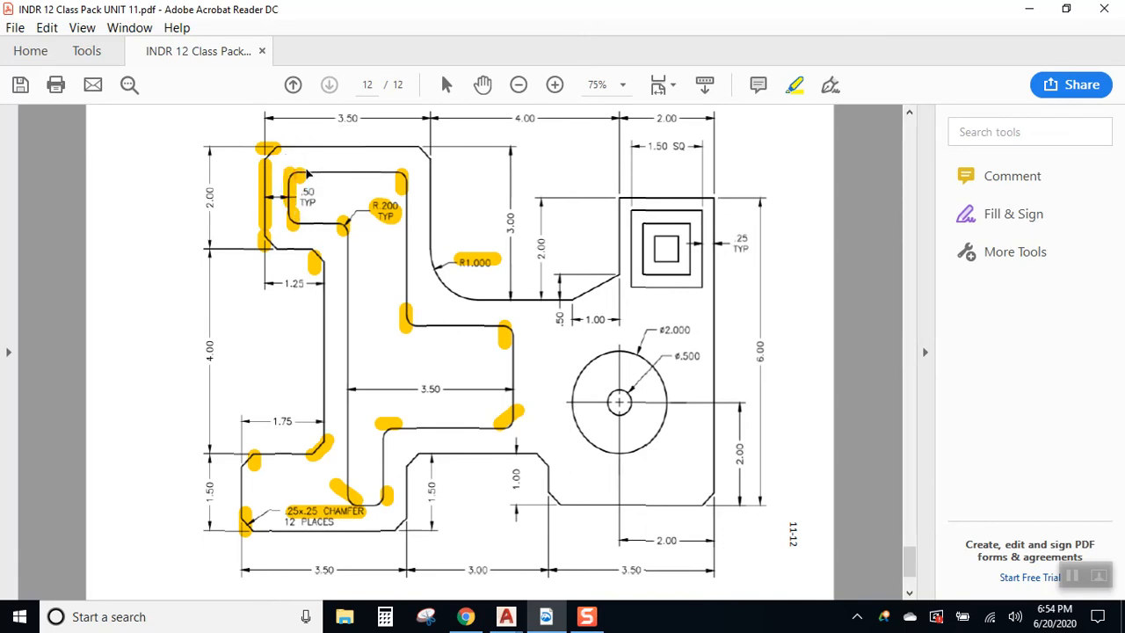
left_click_drag(347, 151, 347, 165)
left_click_drag(406, 210, 437, 219)
left_click_drag(462, 294, 463, 325)
left_click_drag(465, 427, 464, 455)
left_click_drag(381, 472, 411, 472)
left_click_drag(348, 392, 304, 385)
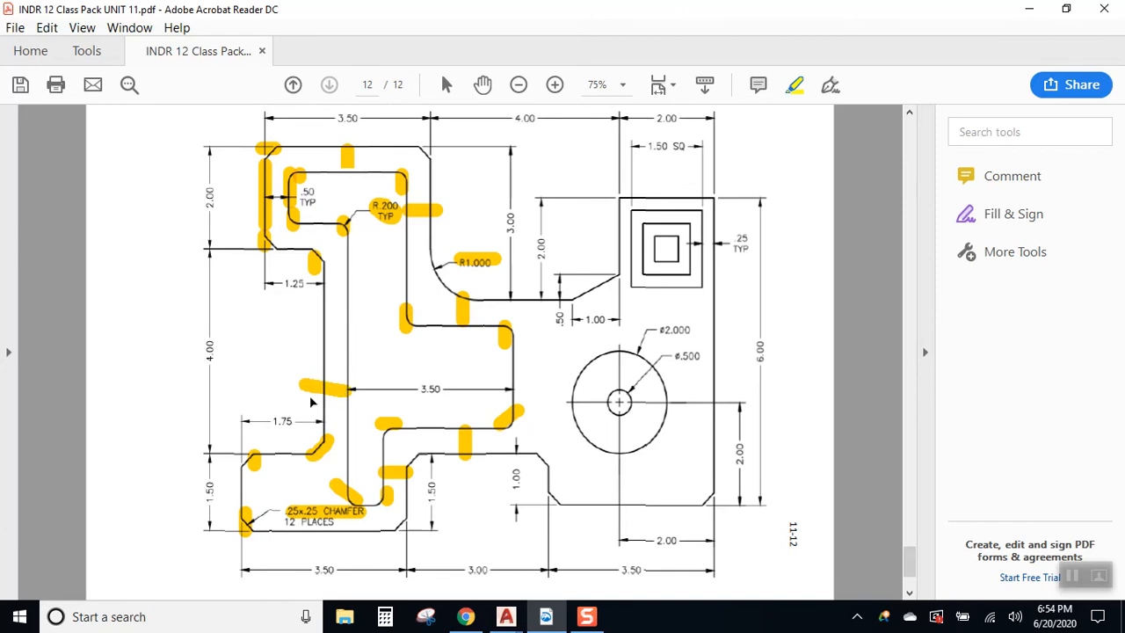
left_click_drag(378, 512, 378, 546)
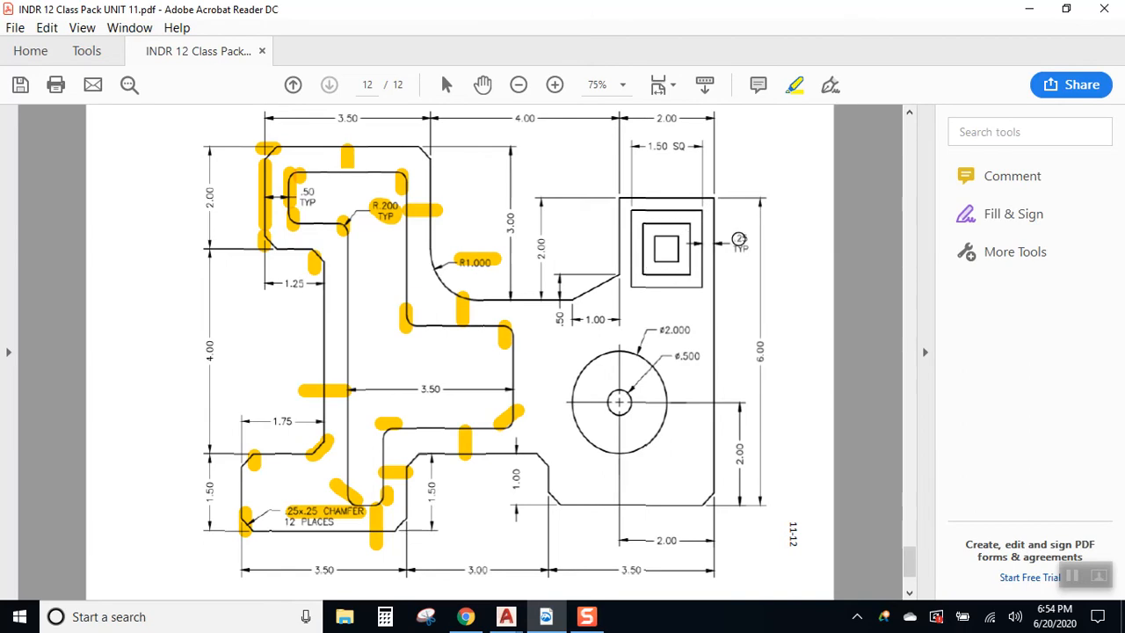
Step: Highlight the .25 TYP note and the spacing between the nested squares
mouse_move(744, 230)
left_mouse_down()
mouse_move(728, 253)
mouse_move(749, 250)
left_mouse_up()
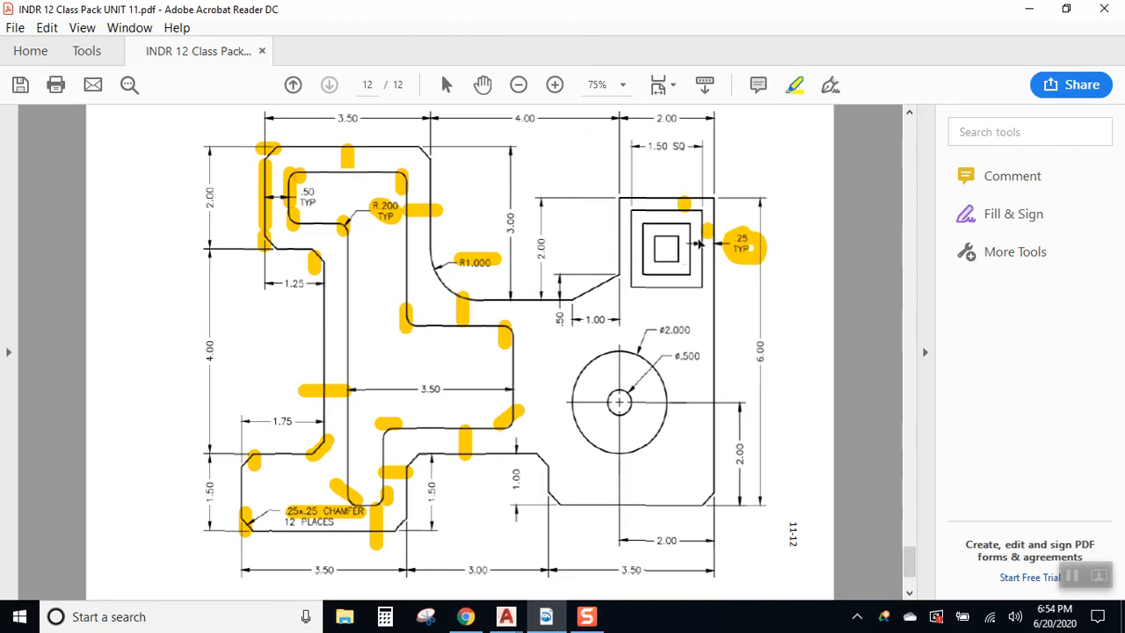
left_click_drag(630, 238, 629, 235)
left_click(634, 262)
left_click_drag(677, 265, 672, 271)
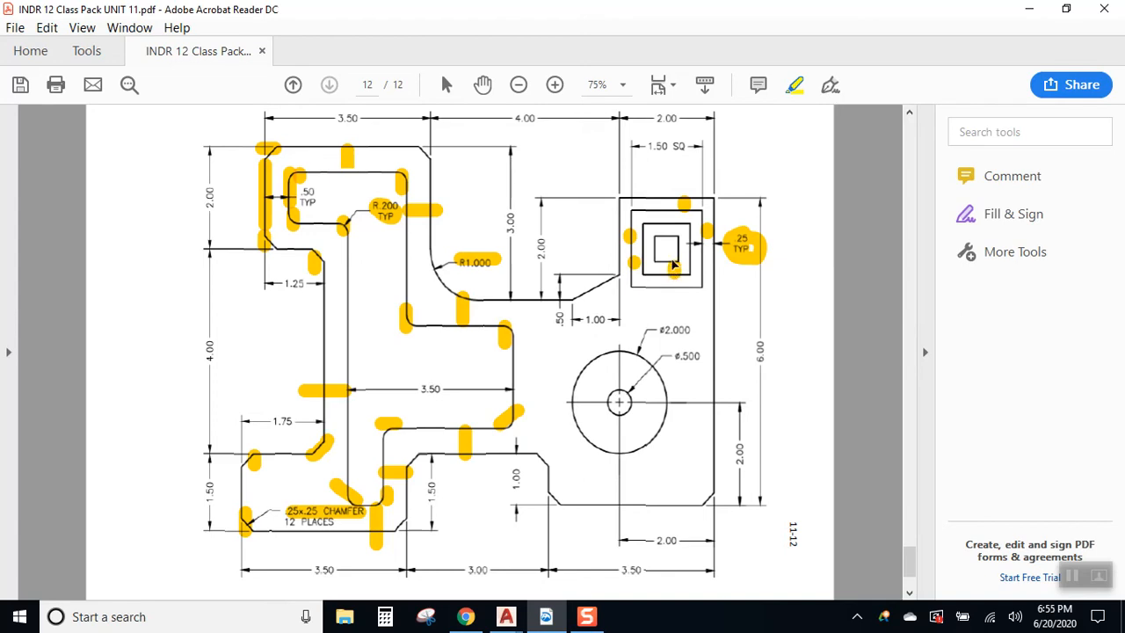
left_click_drag(667, 229, 668, 249)
left_click(647, 250)
left_click(681, 253)
left_click(695, 260)
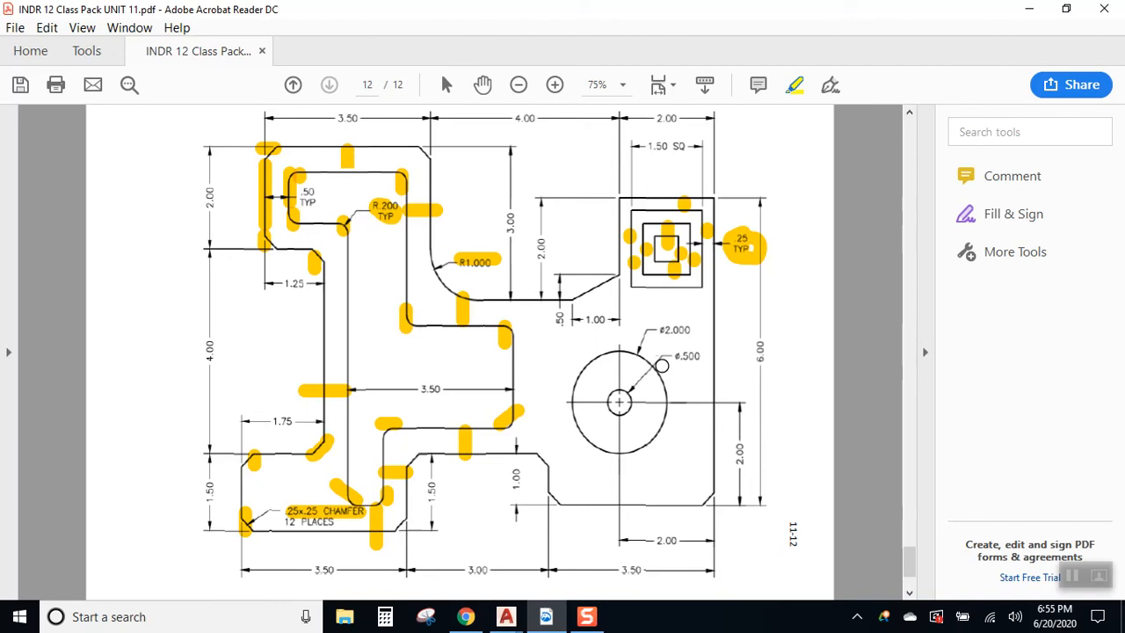
Step: Highlight the circles' Ø2.000 and Ø.500 diameters and the two 2.00 dimensions that locate their shared center
mouse_move(647, 358)
left_mouse_down()
mouse_move(624, 356)
mouse_move(696, 328)
left_mouse_up()
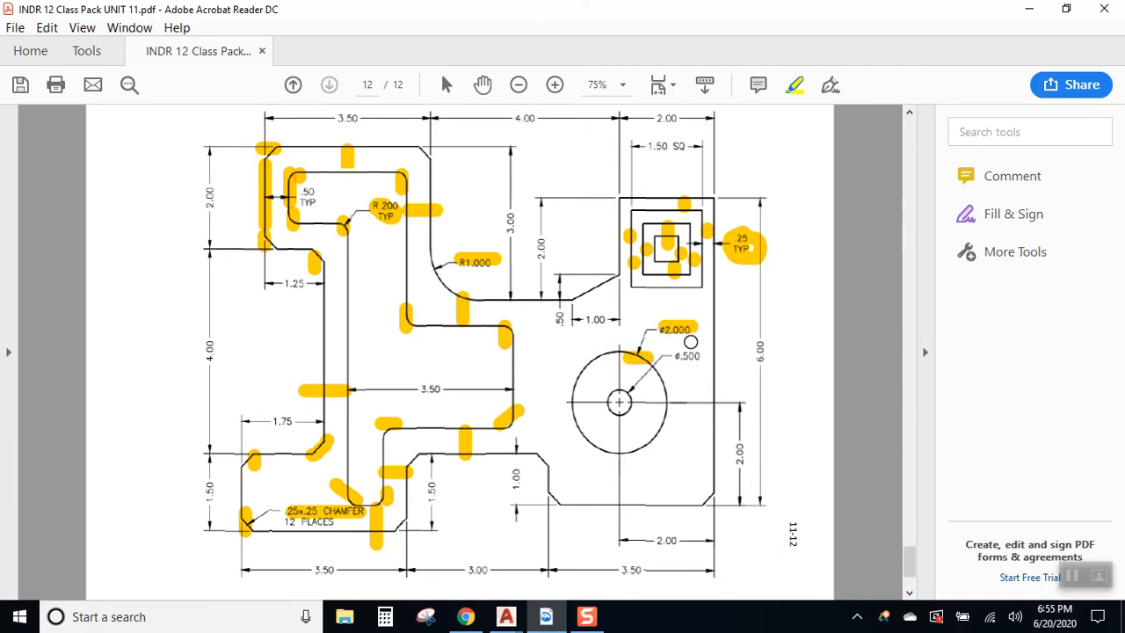
left_click_drag(673, 356, 707, 356)
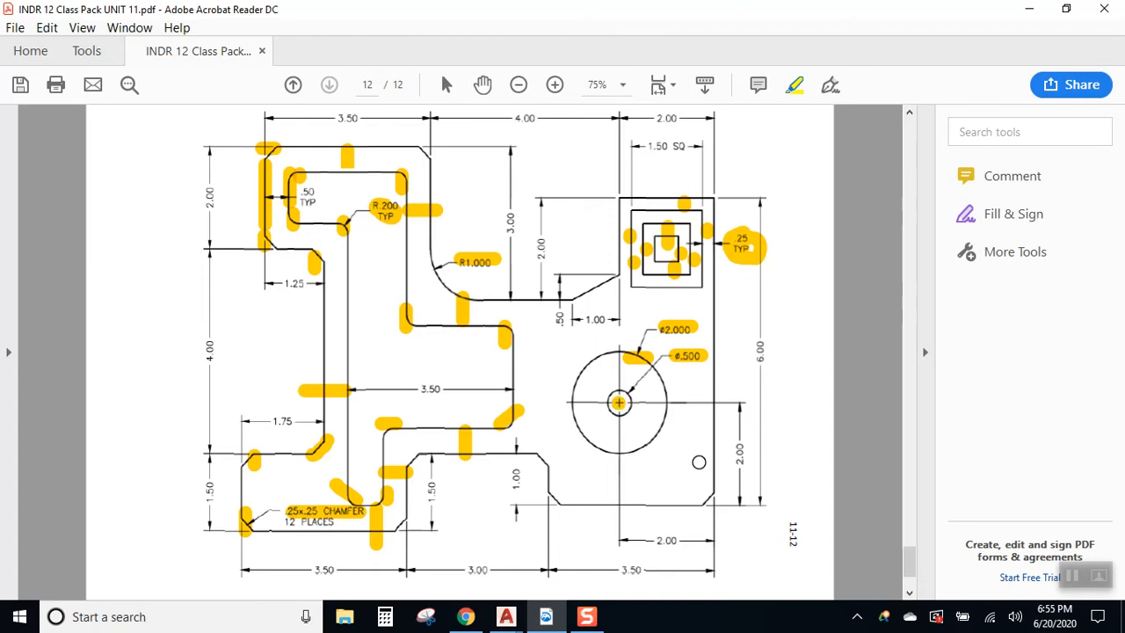
left_click_drag(739, 503, 738, 401)
left_click_drag(717, 542, 621, 537)
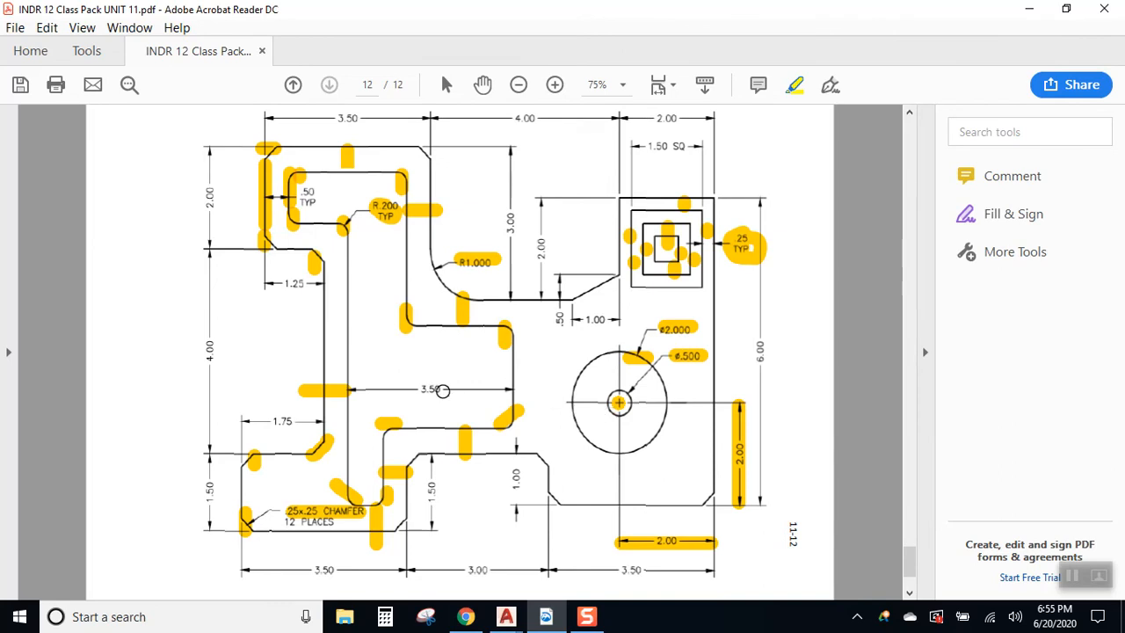
Step: Highlight the inner outline's 3.50 width dimension and the two vertical edges it spans
left_click_drag(411, 389, 463, 389)
left_click_drag(348, 362, 347, 343)
left_click_drag(514, 372, 514, 351)
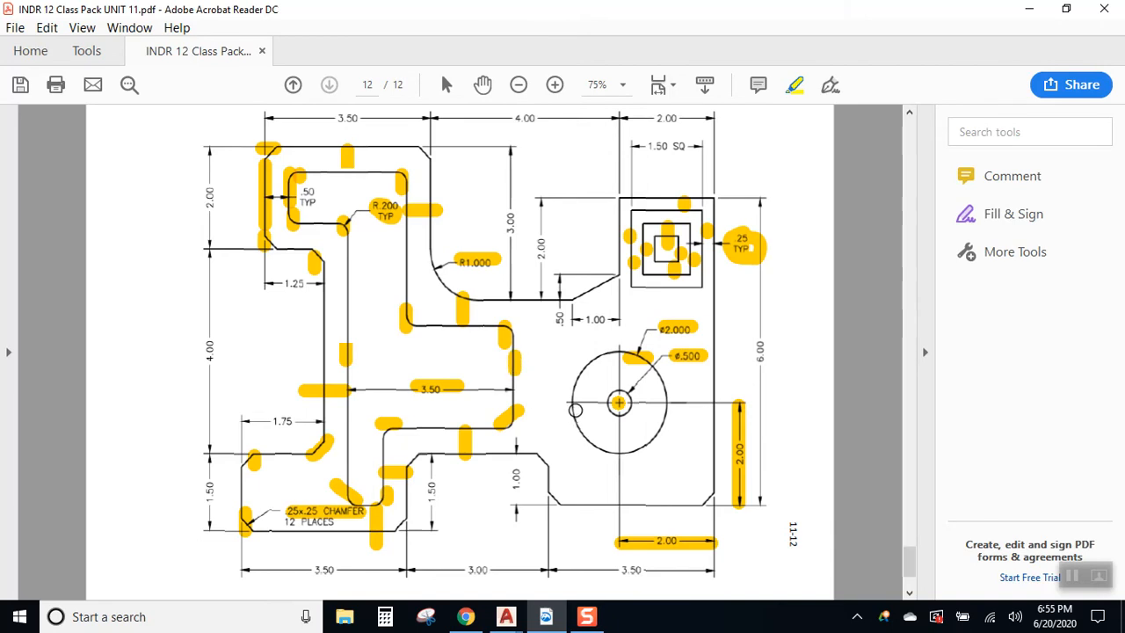
Step: Highlight the angled line beside the nested squares along with its .50 and 1.00 dimensions
left_click_drag(618, 280, 568, 301)
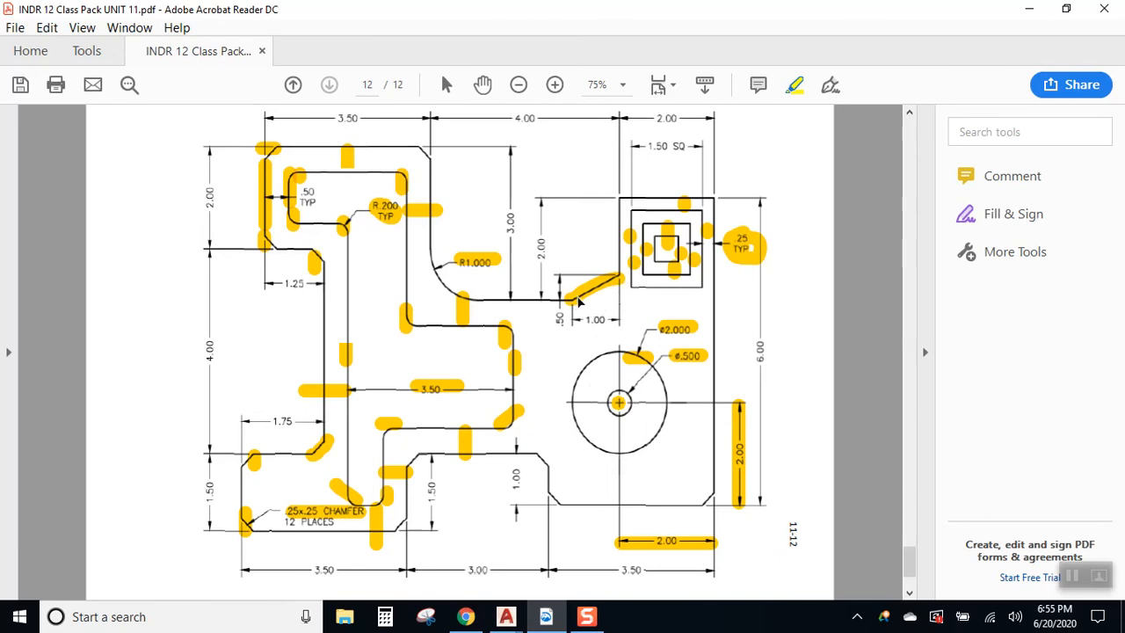
left_click_drag(557, 321, 558, 273)
left_click_drag(572, 320, 621, 320)
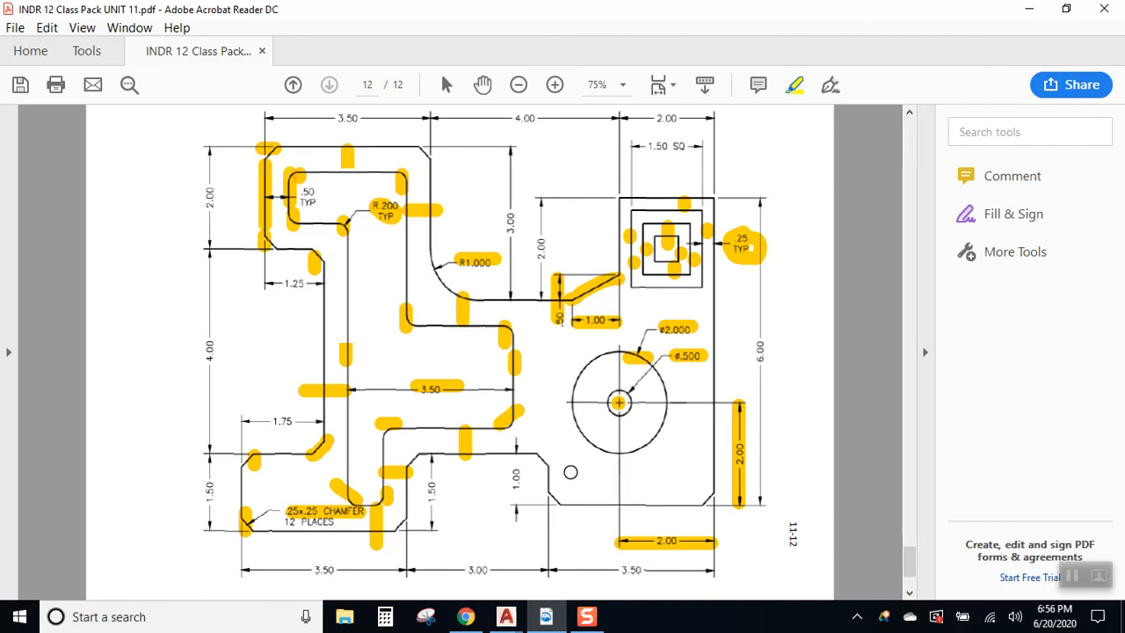
Step: Switch to the B12-3B-Office drawing's AutoCAD window and start a new blank drawing
left_click(503, 618)
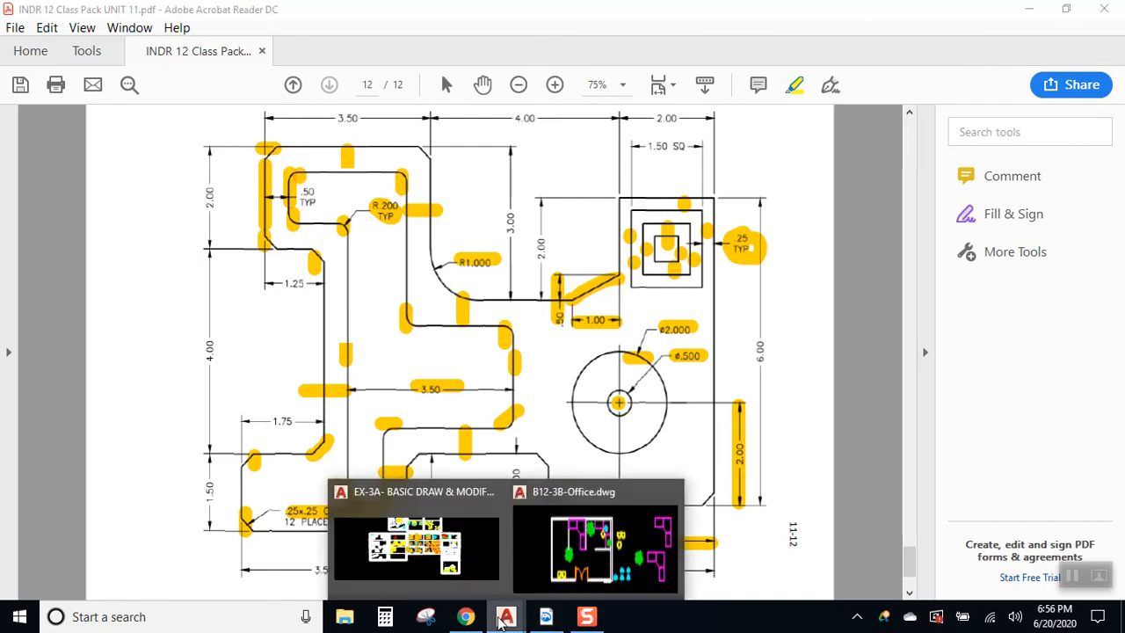
left_click(550, 576)
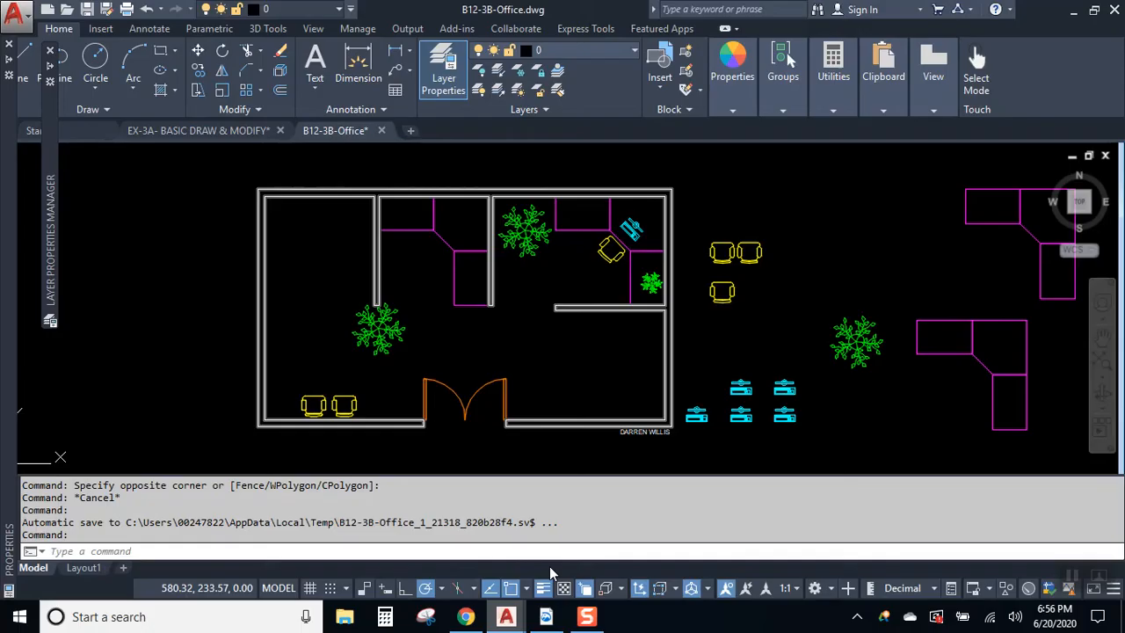
left_click(410, 130)
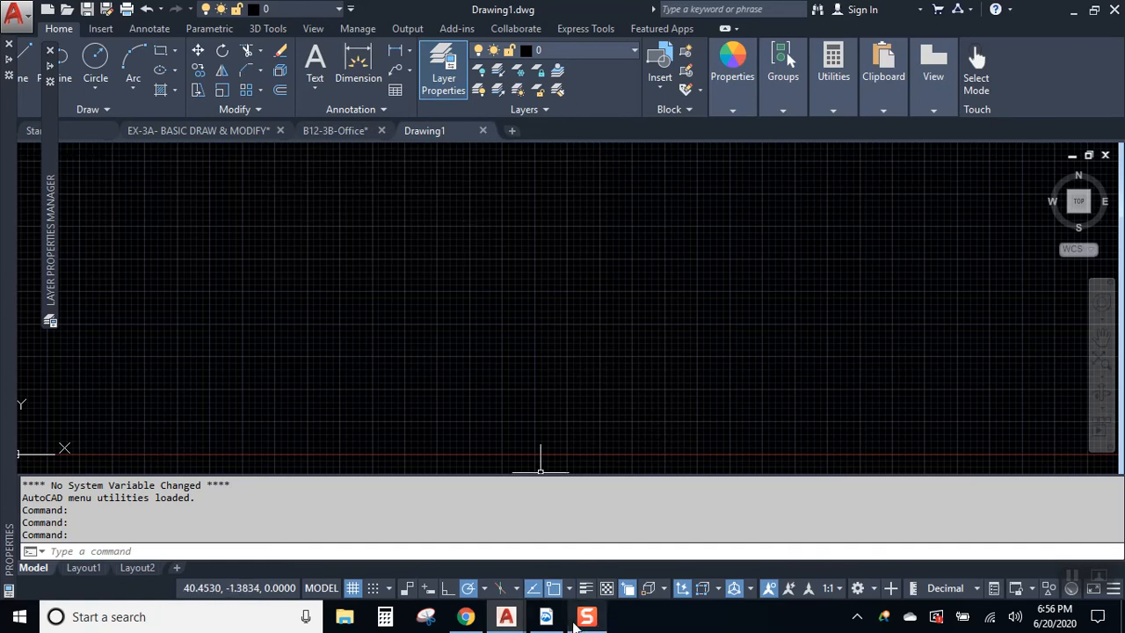
left_click(546, 616)
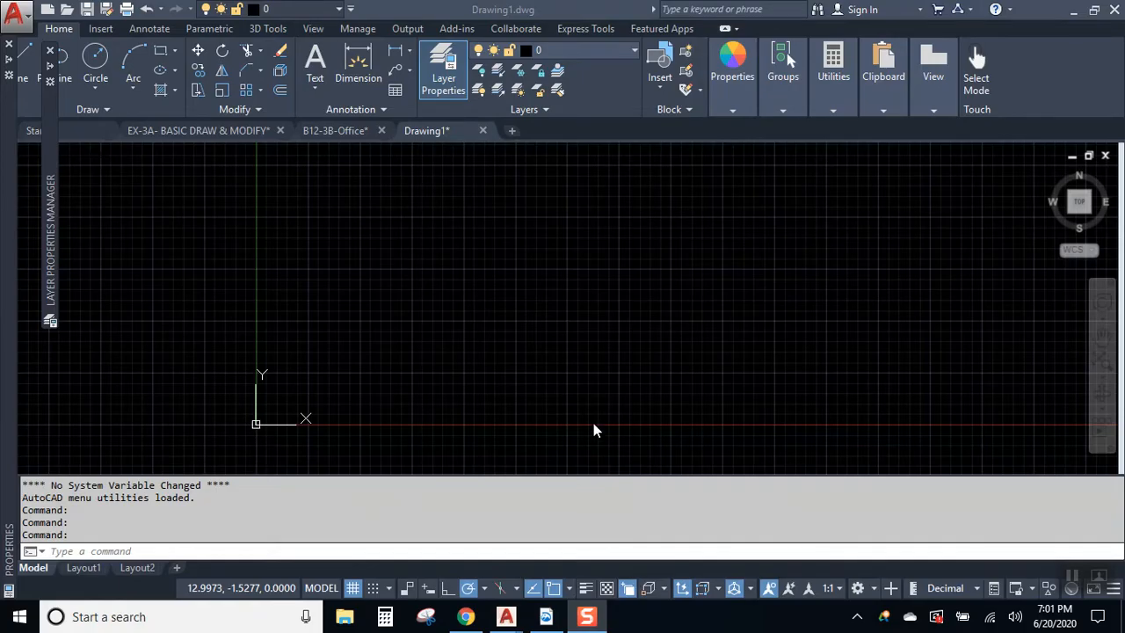
left_click(161, 50)
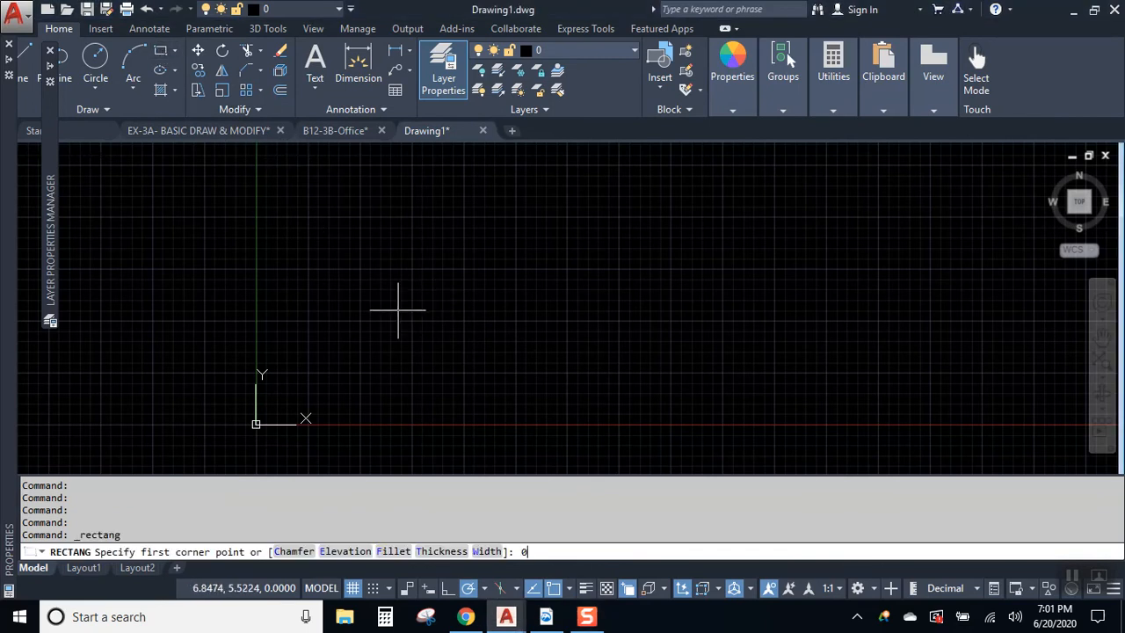
key("Return")
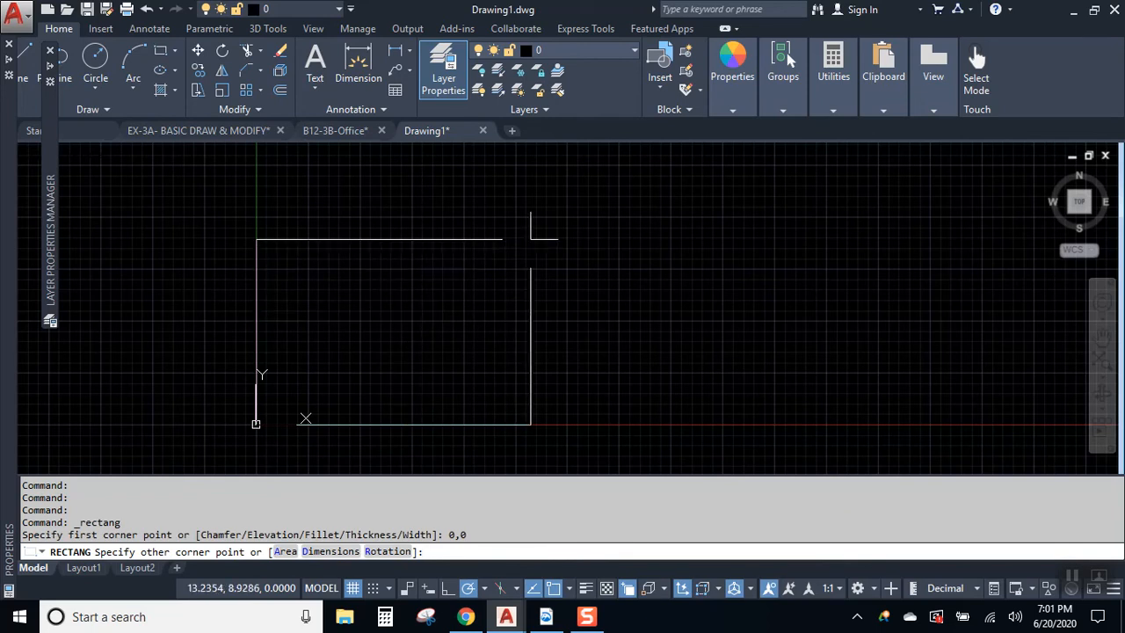
type("@105,7.75")
key("Return")
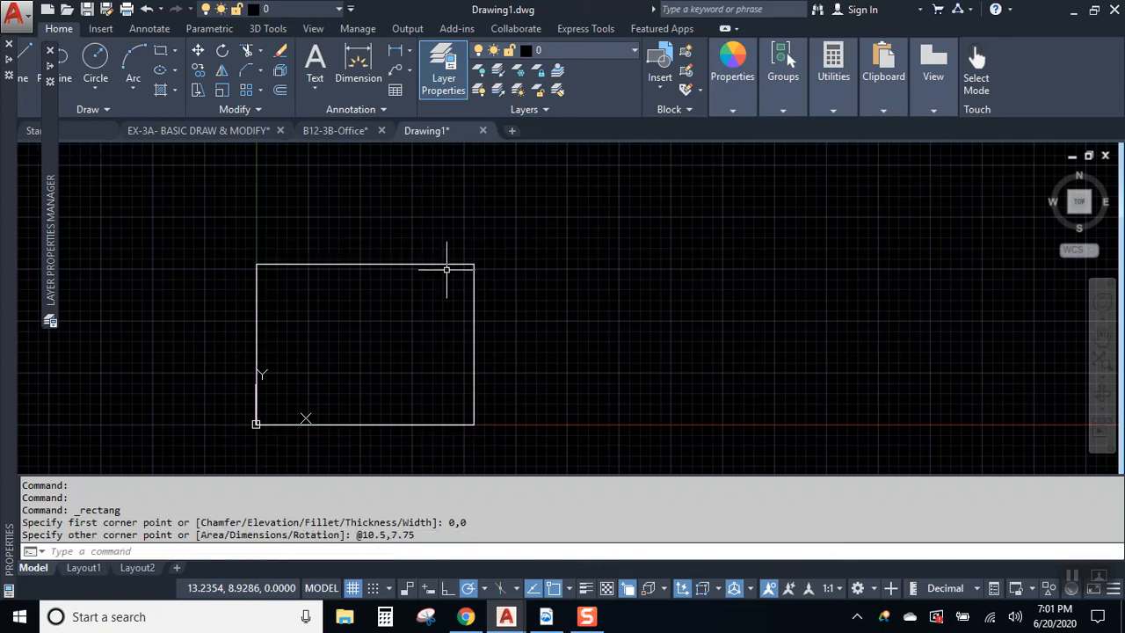
Step: Start the inner outline with lines just inside the rectangle's upper-left corner, running 2 units down and 1.25 to the right
mouse_move(309, 307)
middle_mouse_down()
mouse_move(530, 261)
mouse_move(419, 237)
middle_mouse_up()
scroll(501, 259, "up", 2)
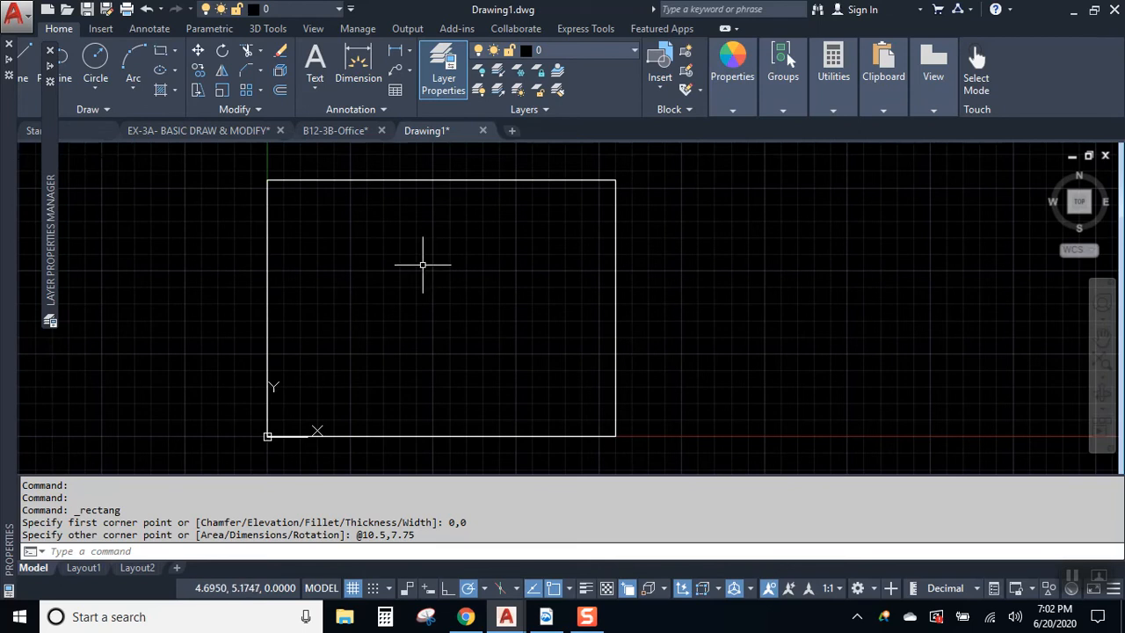
scroll(384, 208, "up", 2)
middle_click_drag(384, 208, 503, 226)
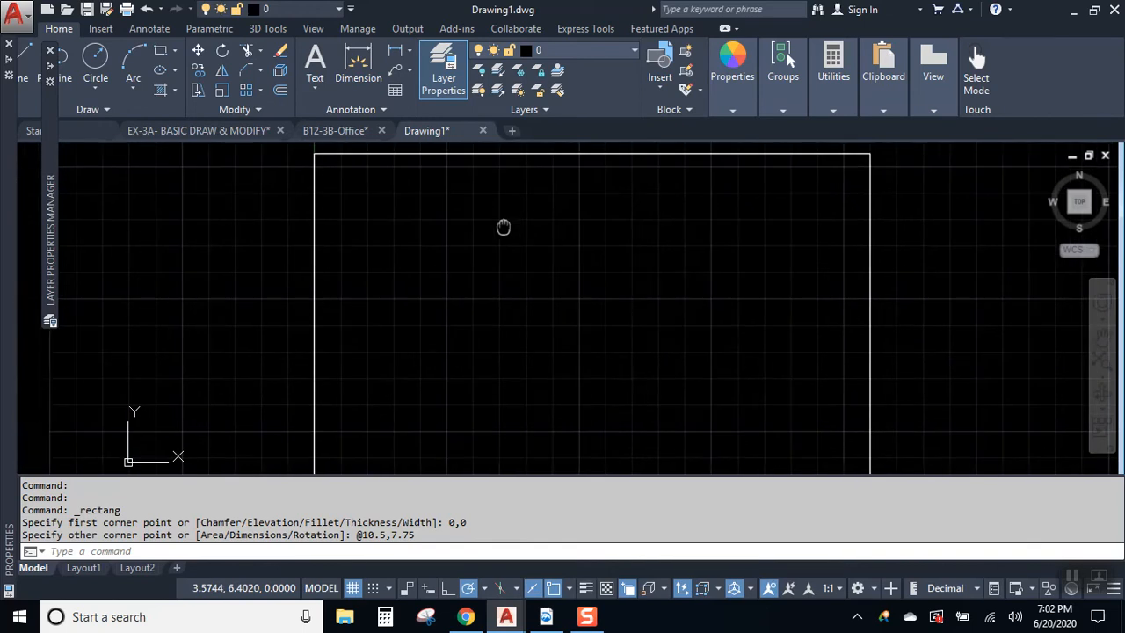
left_click(197, 52)
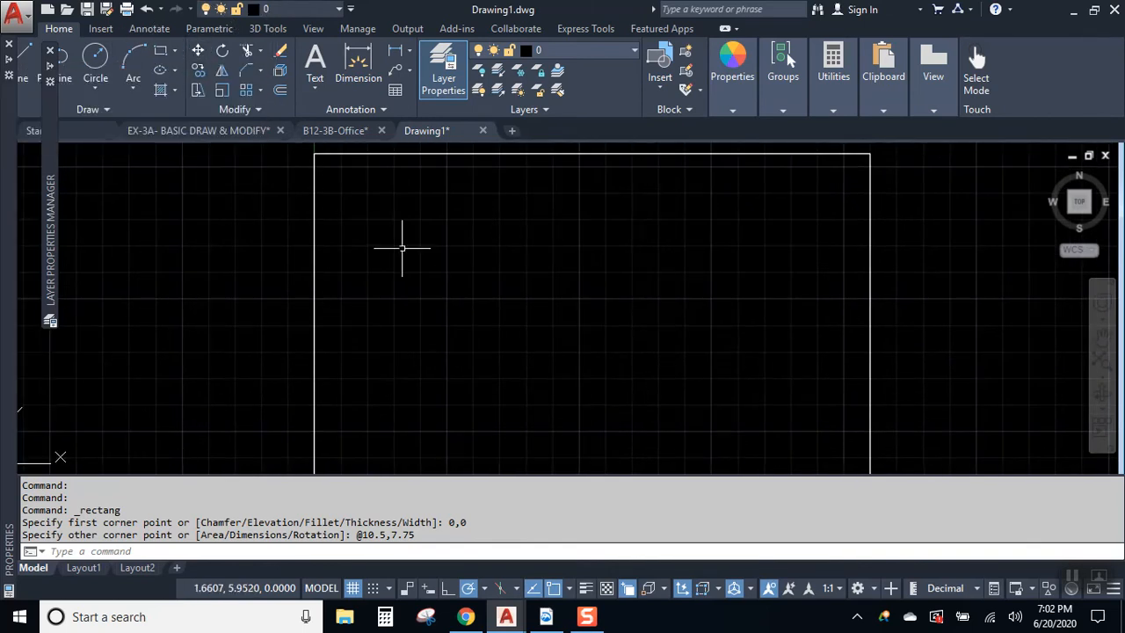
left_click(29, 58)
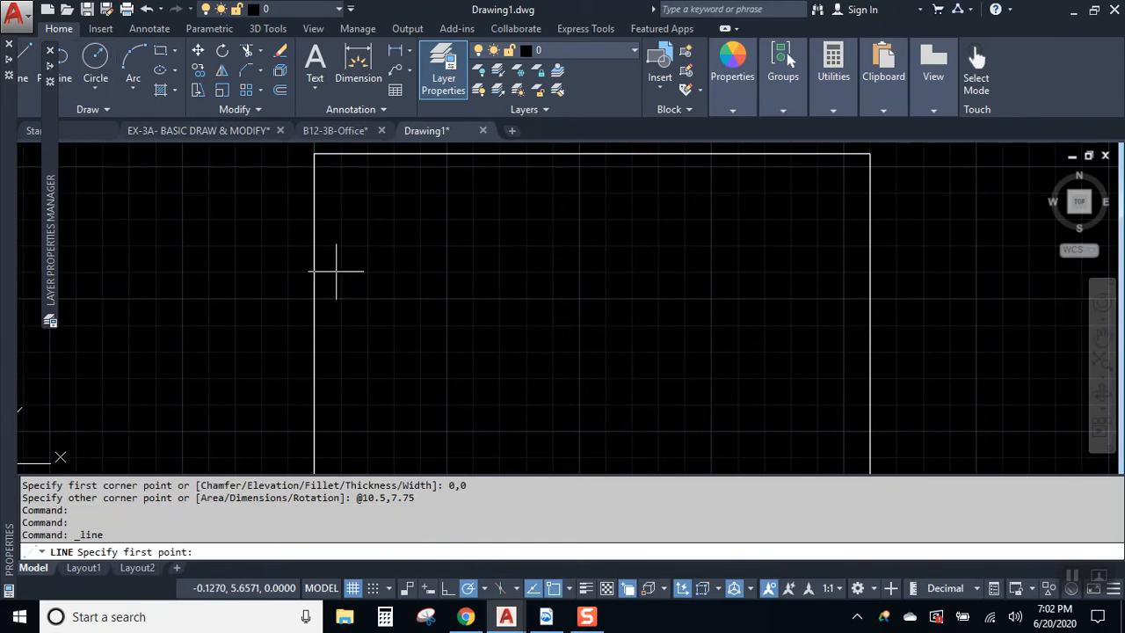
left_click(351, 190)
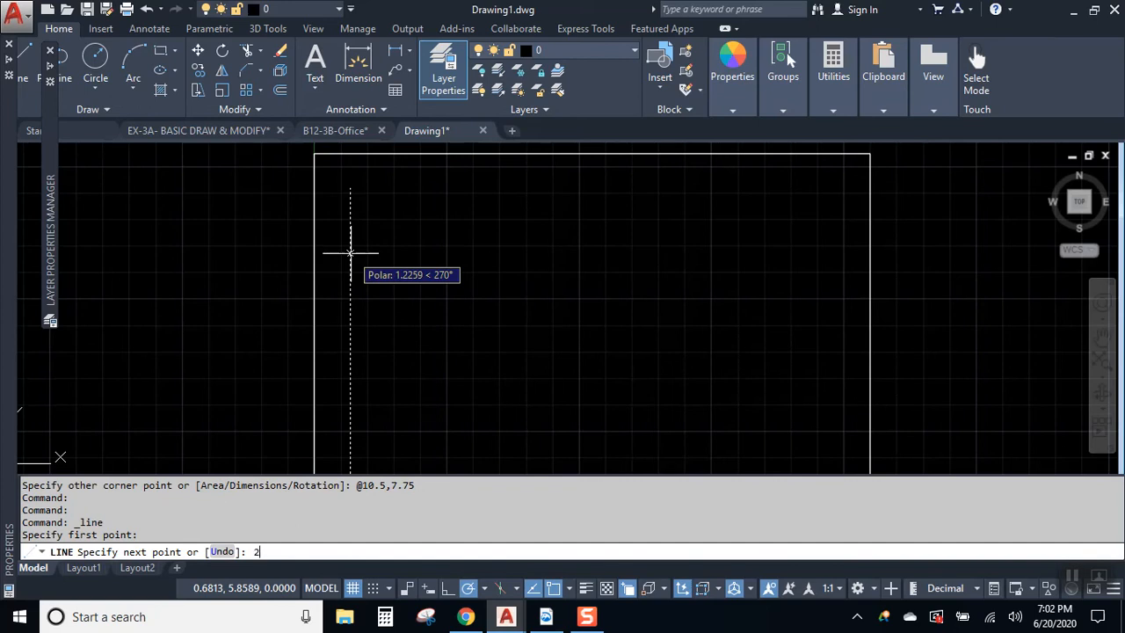
type("2")
key("Return")
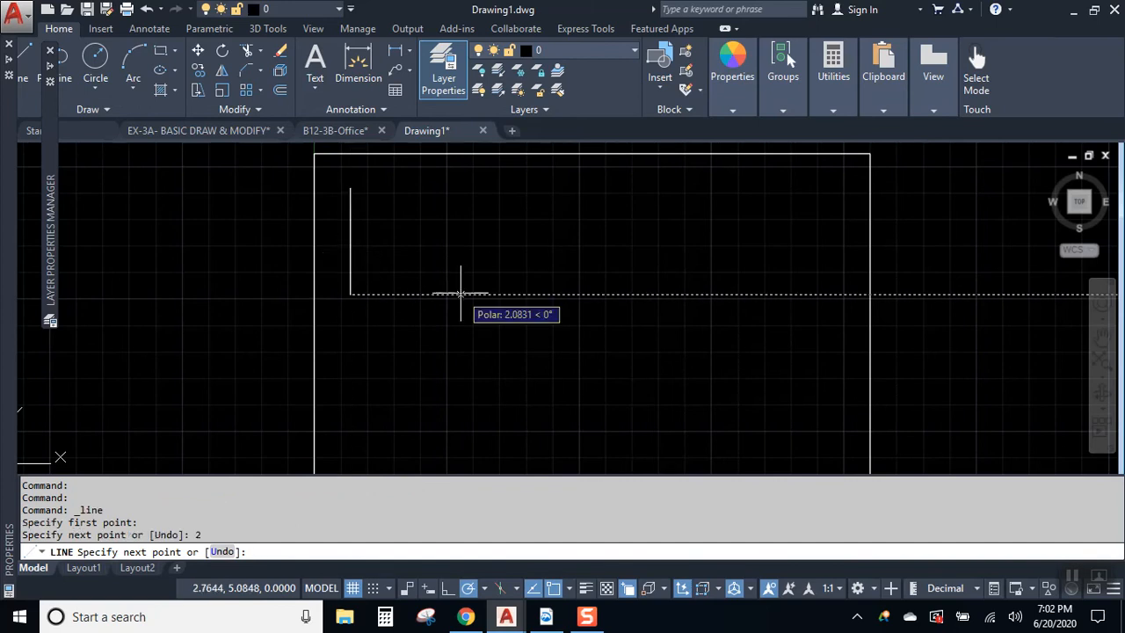
type("1.25")
key("Return")
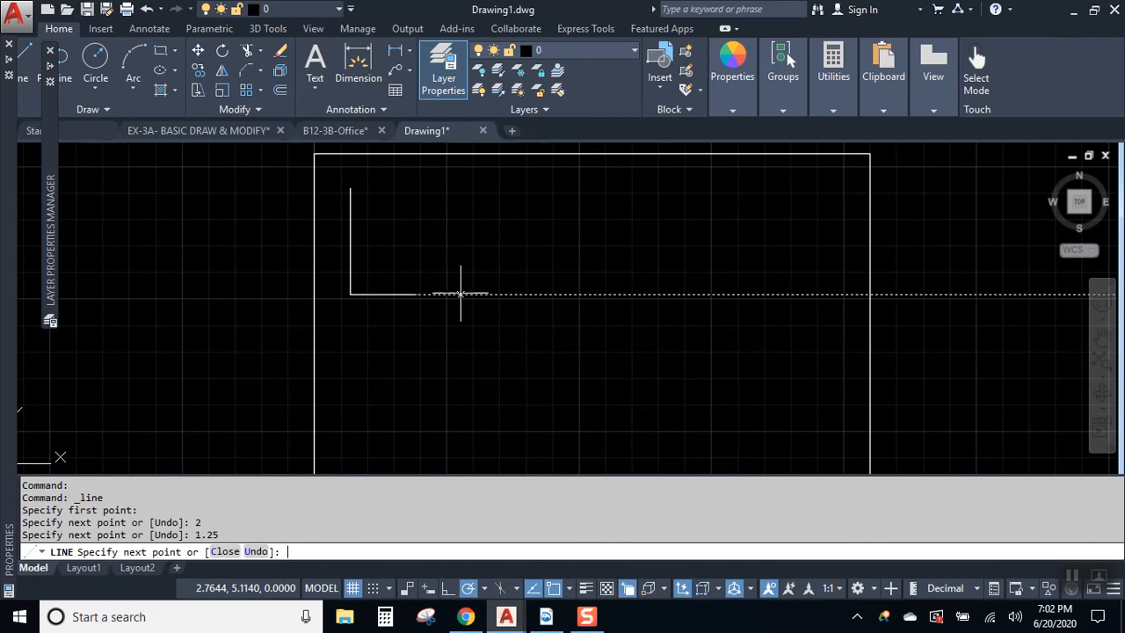
Step: Continue the inner outline 4 units down, 1.75 to the left and 1.5 down
scroll(428, 351, "down", 2)
middle_click_drag(427, 332, 421, 269)
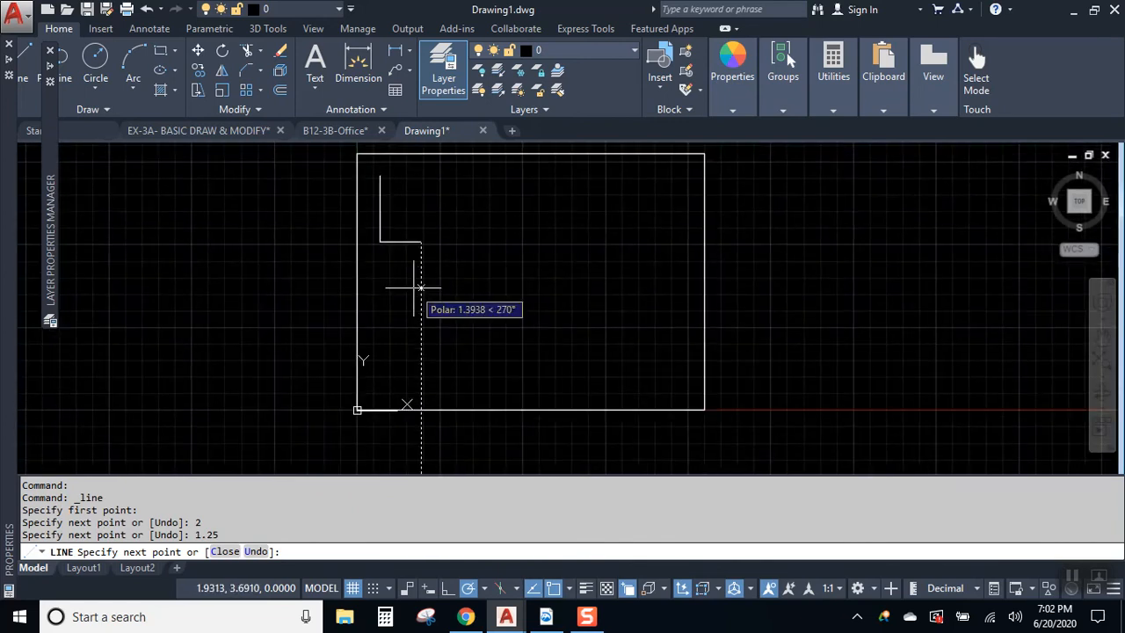
type("4")
key("Return")
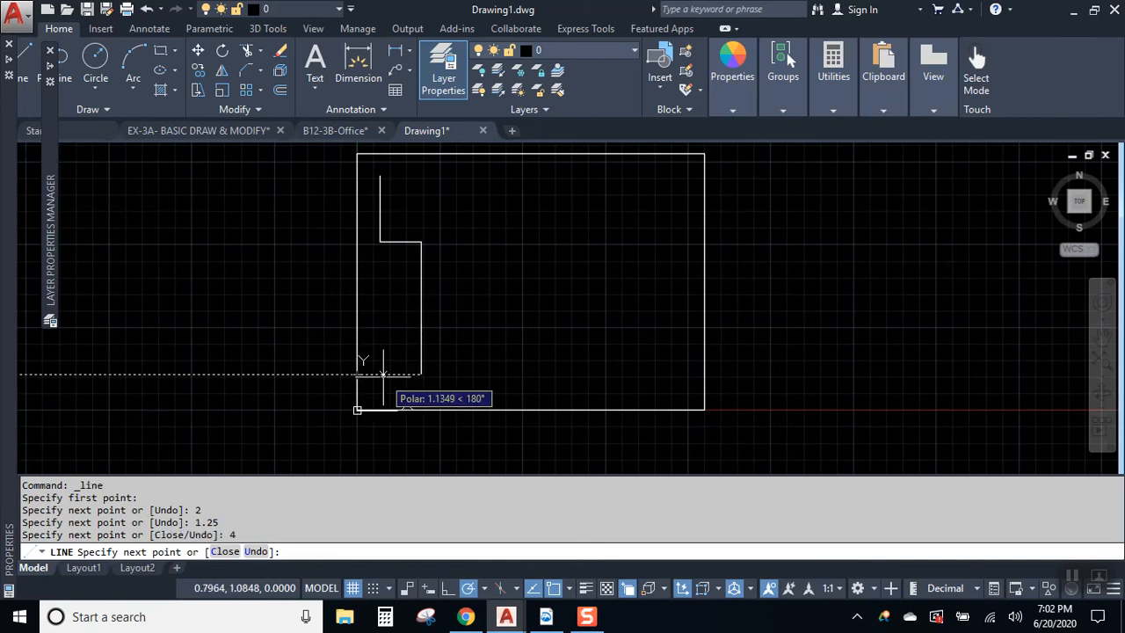
key("Return")
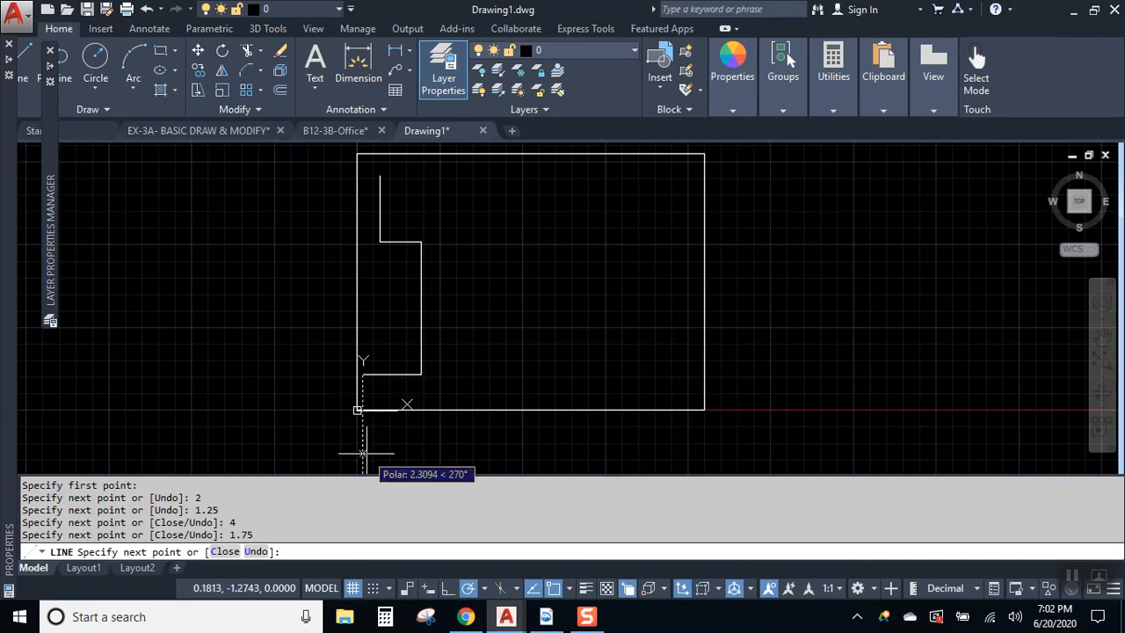
type("1.5")
key("Return")
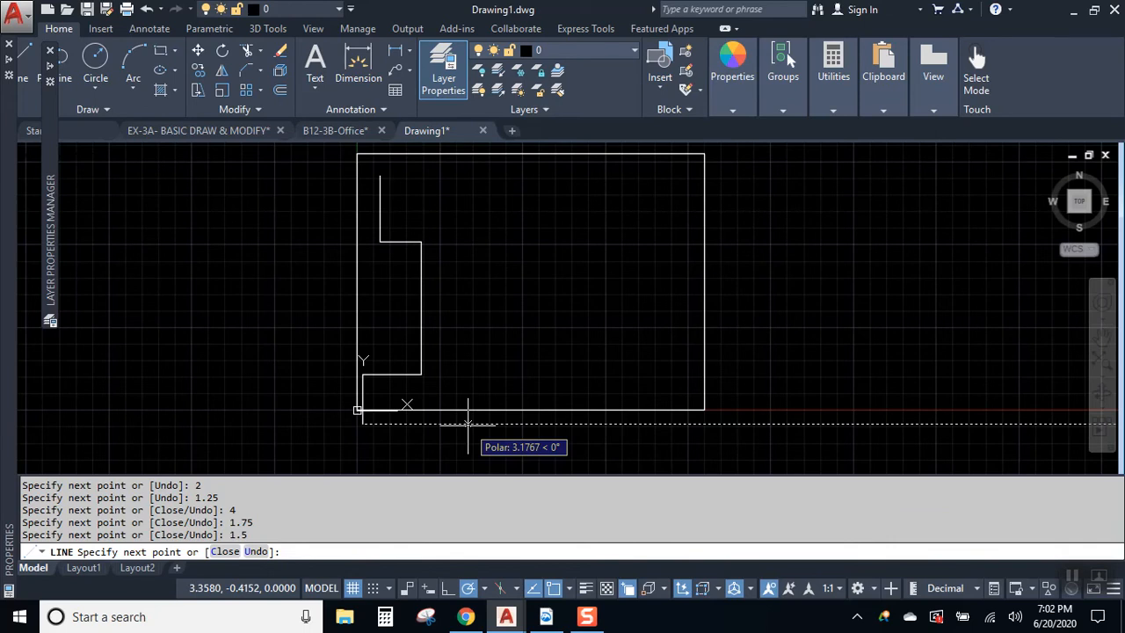
Step: Continue the inner outline 3.5 units to the right and 1.5 up, entering the rise as 1 plus .5
type("3.5")
key("Return")
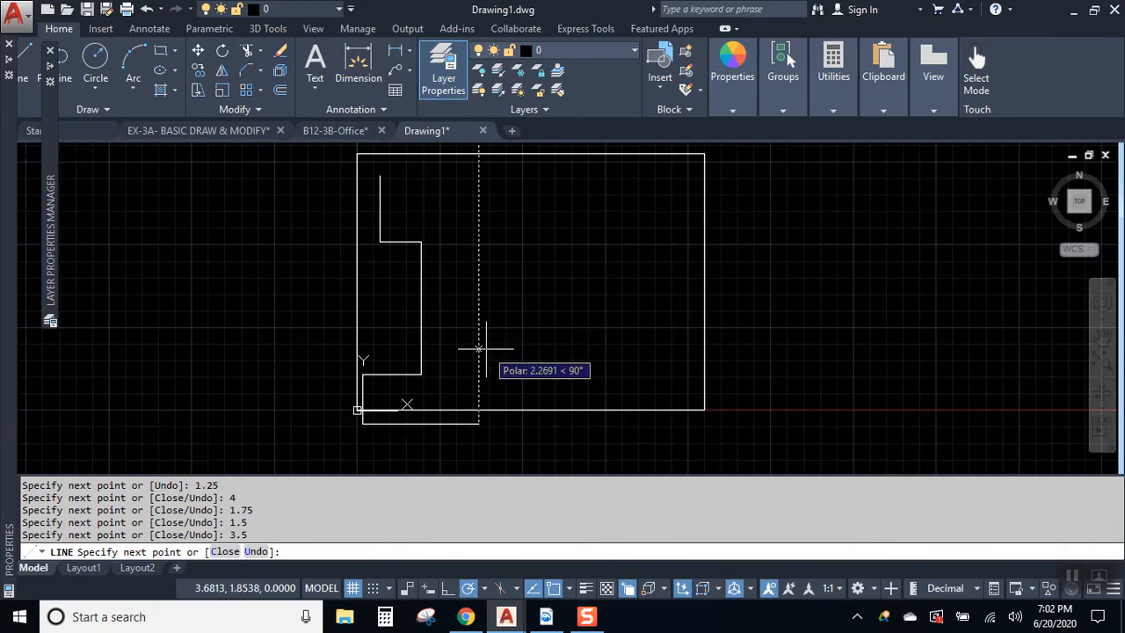
key("Return")
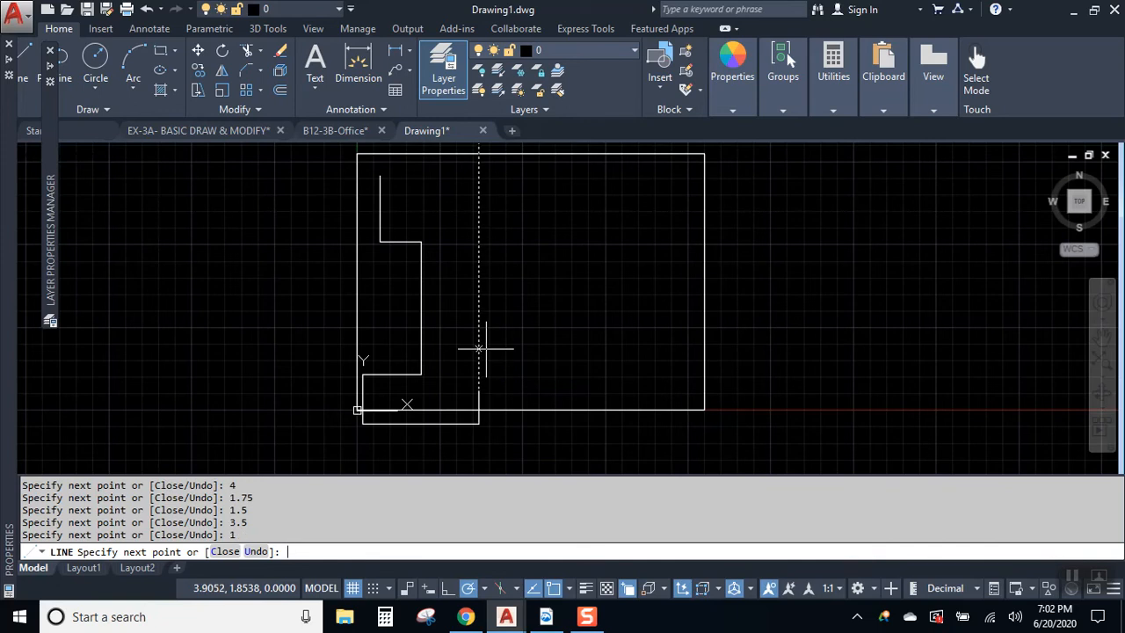
type(".5")
key("Return")
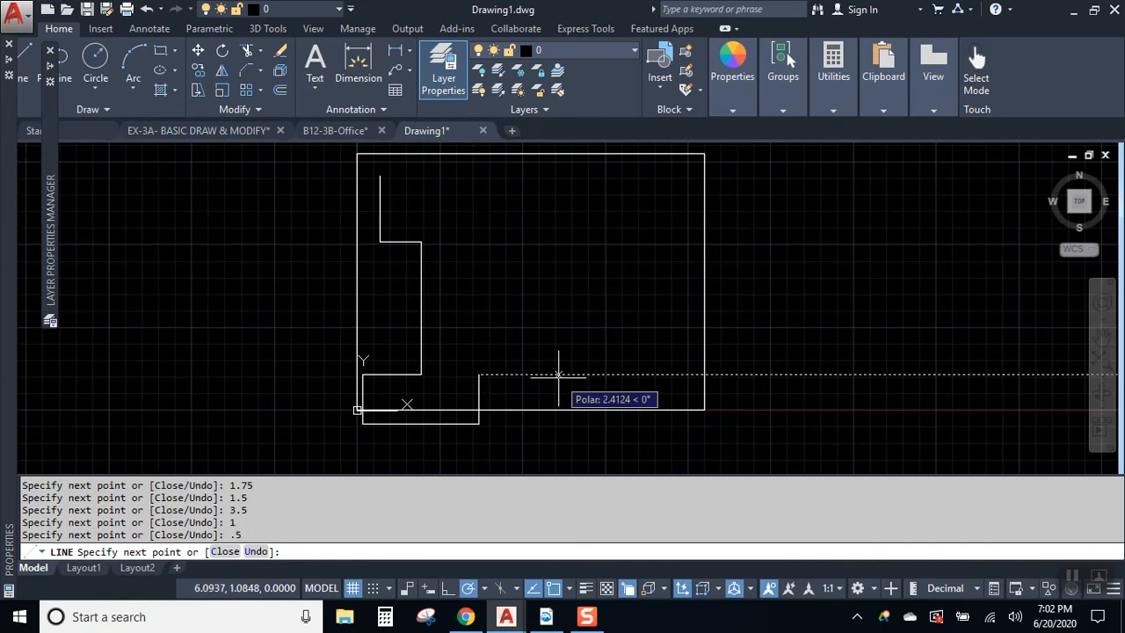
Step: Continue the inner outline 3 units to the right, 1 down and 3.5 to the right
type("3")
key("Return")
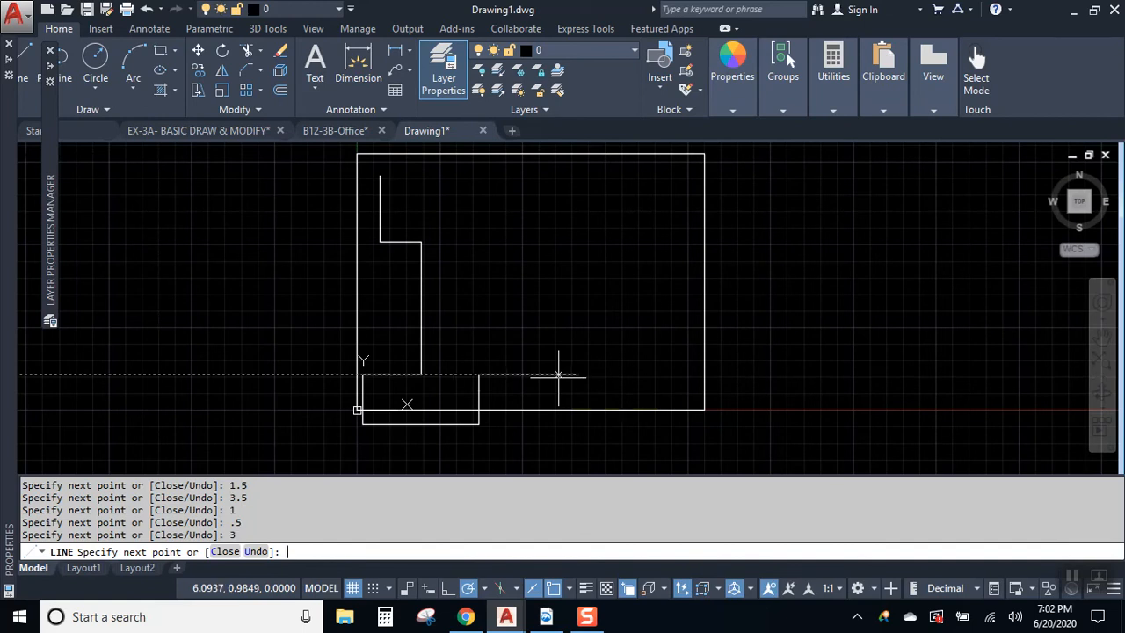
type("1")
key("Return")
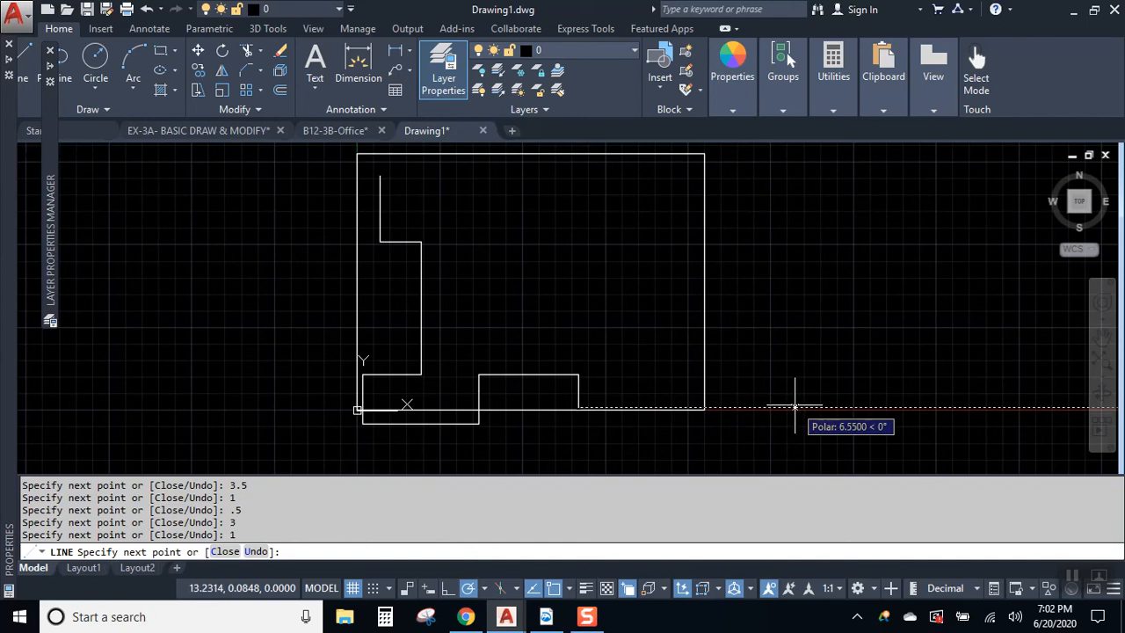
type("3.5")
key("Return")
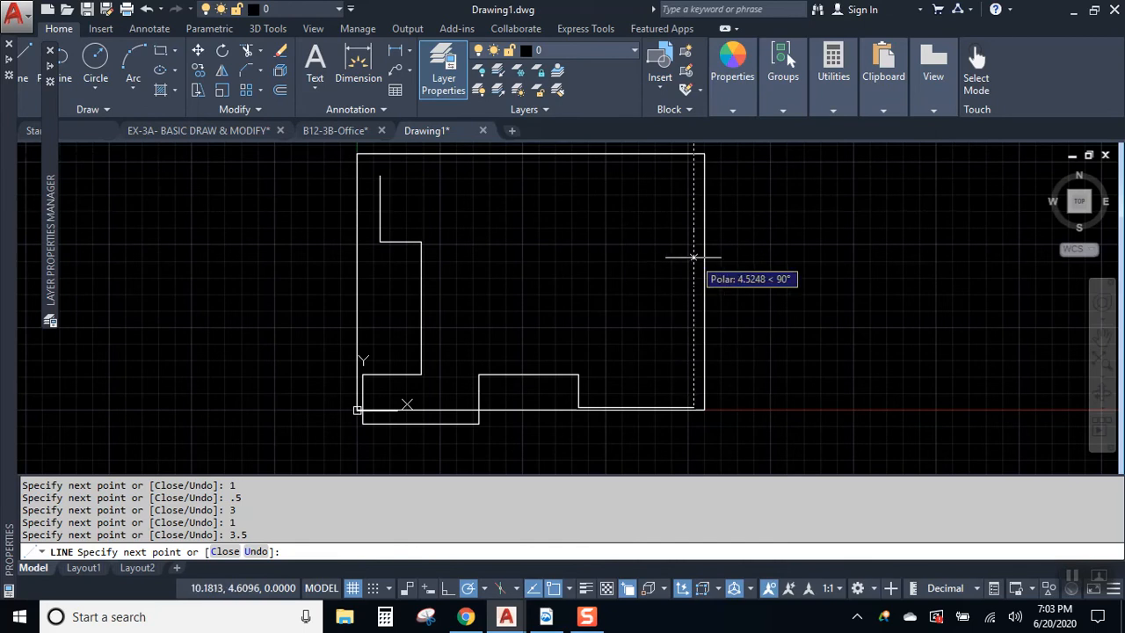
Step: Continue the inner outline 6 units up, 2 to the left and 2 down
type("6")
key("Return")
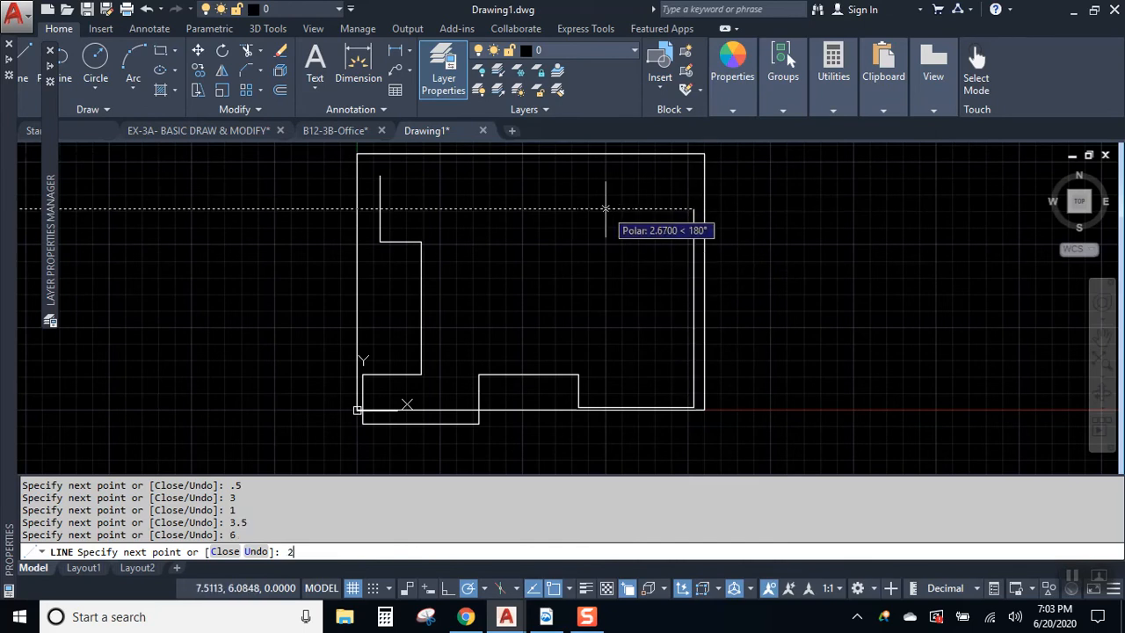
type("2")
key("Return")
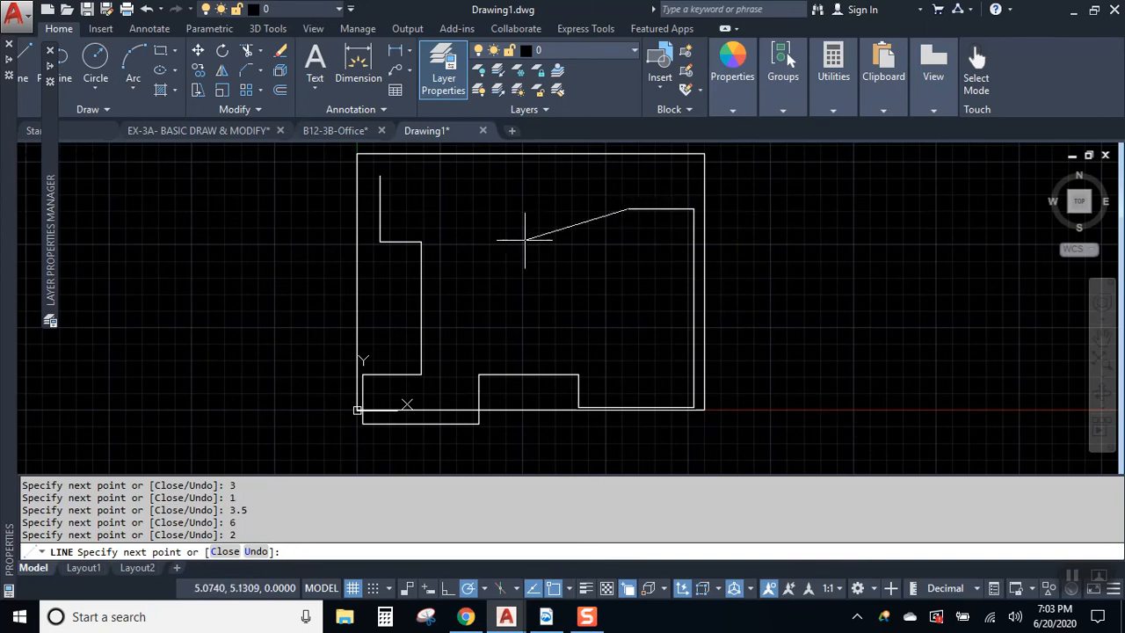
type("2")
key("Return")
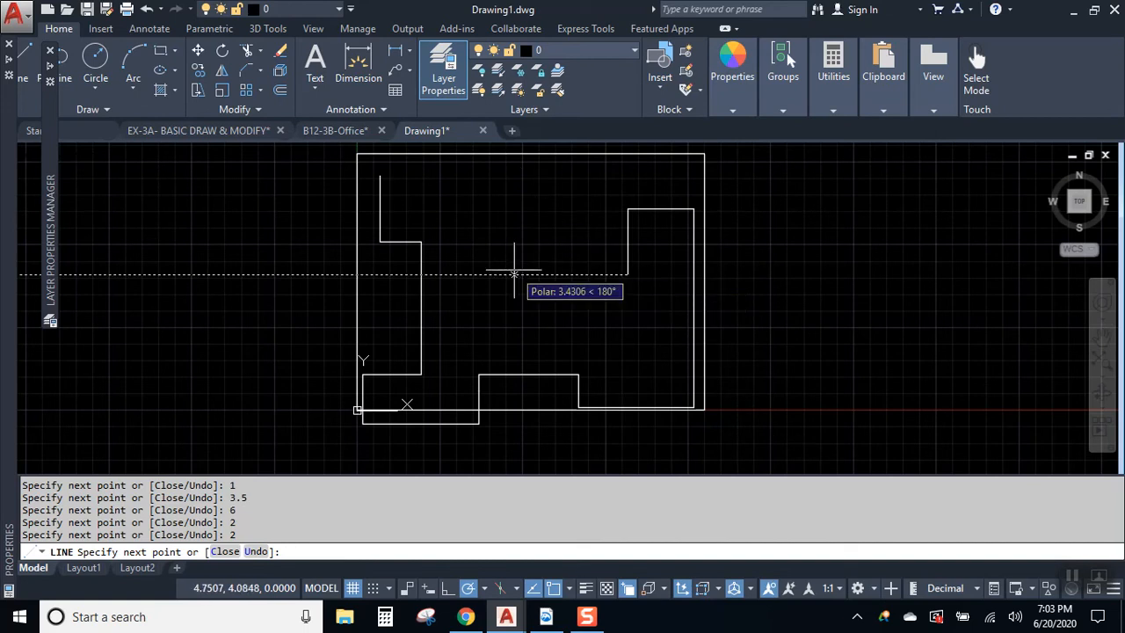
Step: Close the inner outline with lines 4 units to the left, 3 up and 3.5 to the left, ending at its start point
type("4")
key("Return")
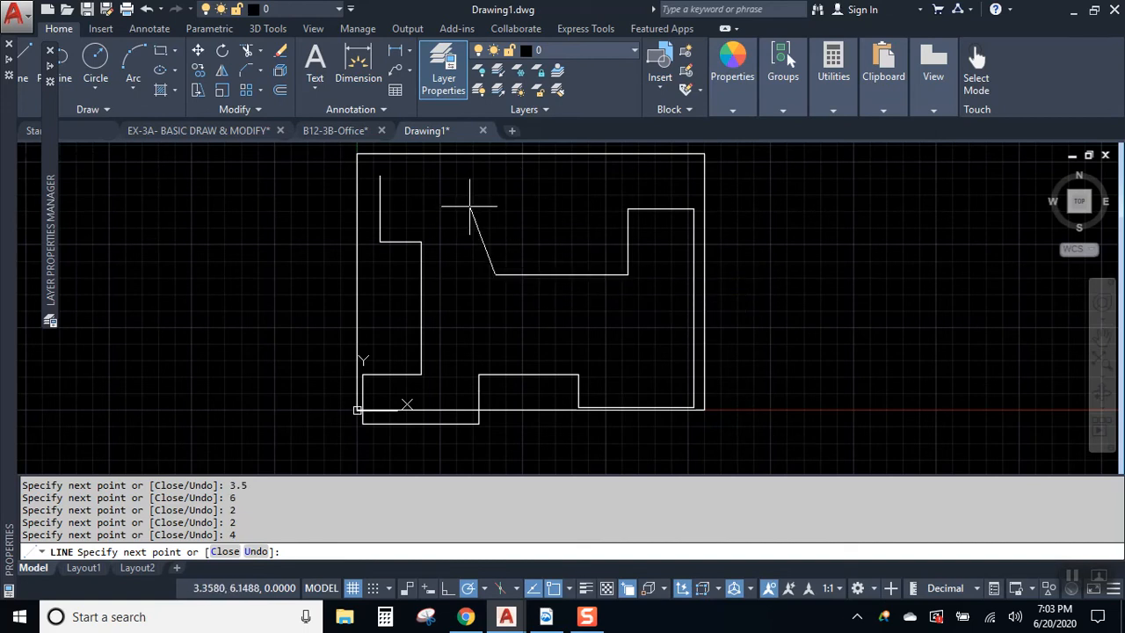
type("3")
key("Return")
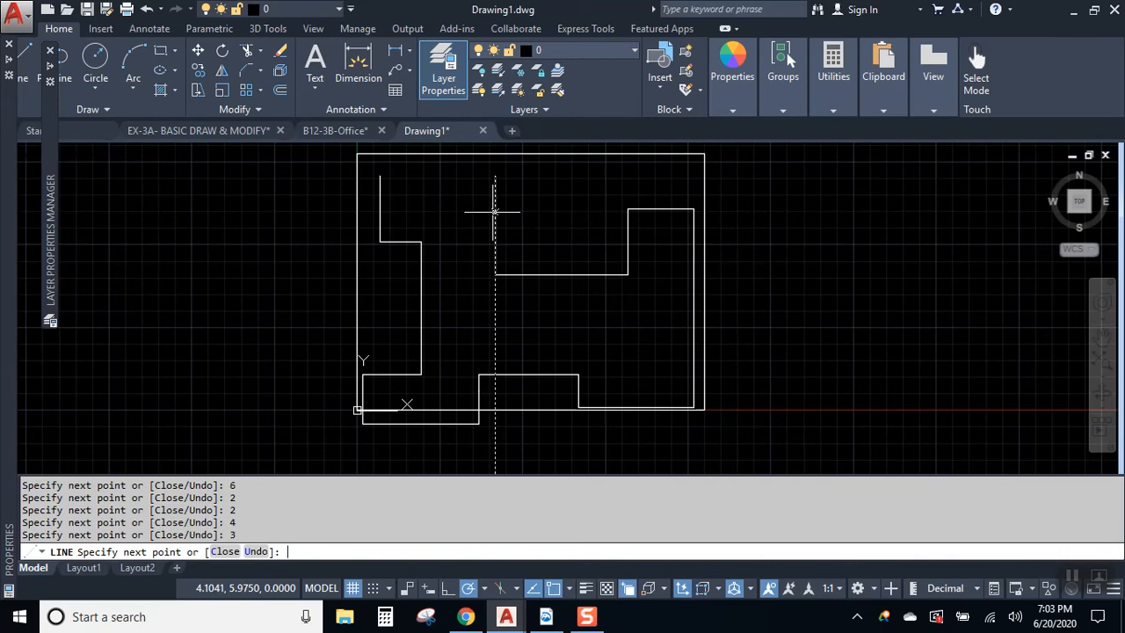
type("3.5")
key("Return")
key("Escape")
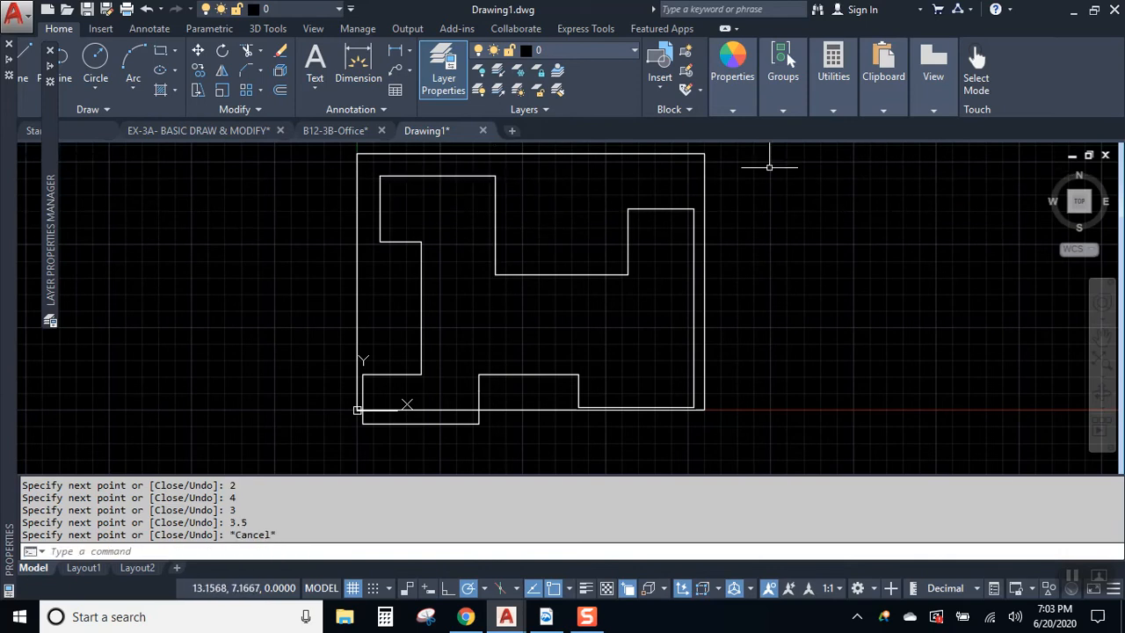
Step: Move the whole inner outline up and to the left, closer to the rectangle's upper-left corner
scroll(396, 167, "up", 4)
scroll(355, 201, "down", 2)
scroll(355, 200, "down", 2)
left_click(300, 183)
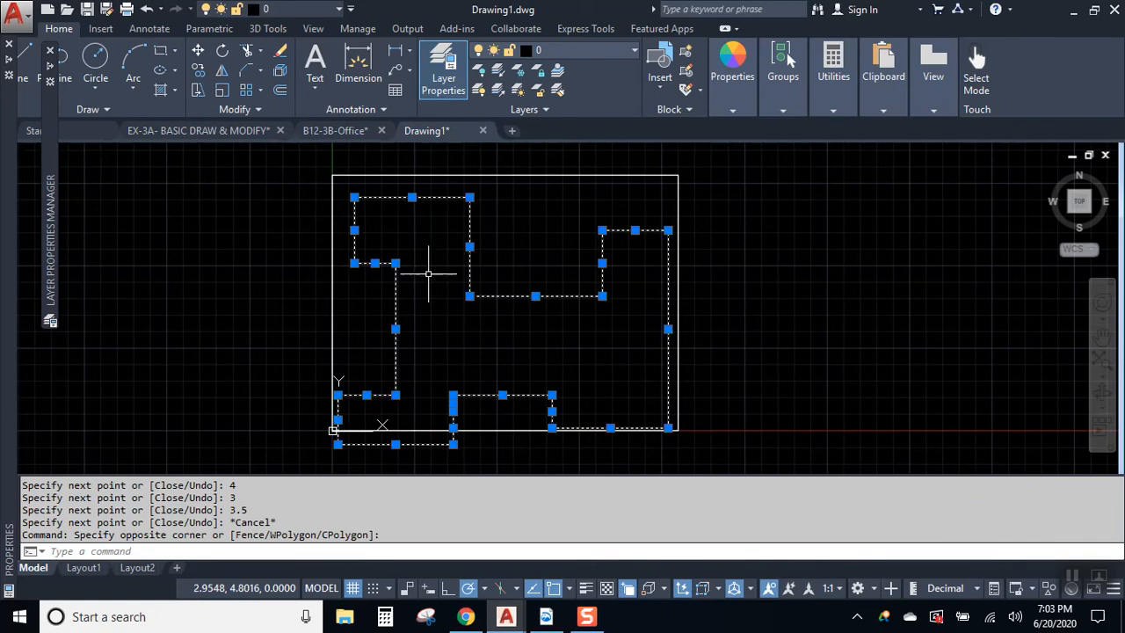
left_click(201, 51)
scroll(335, 165, "up", 6)
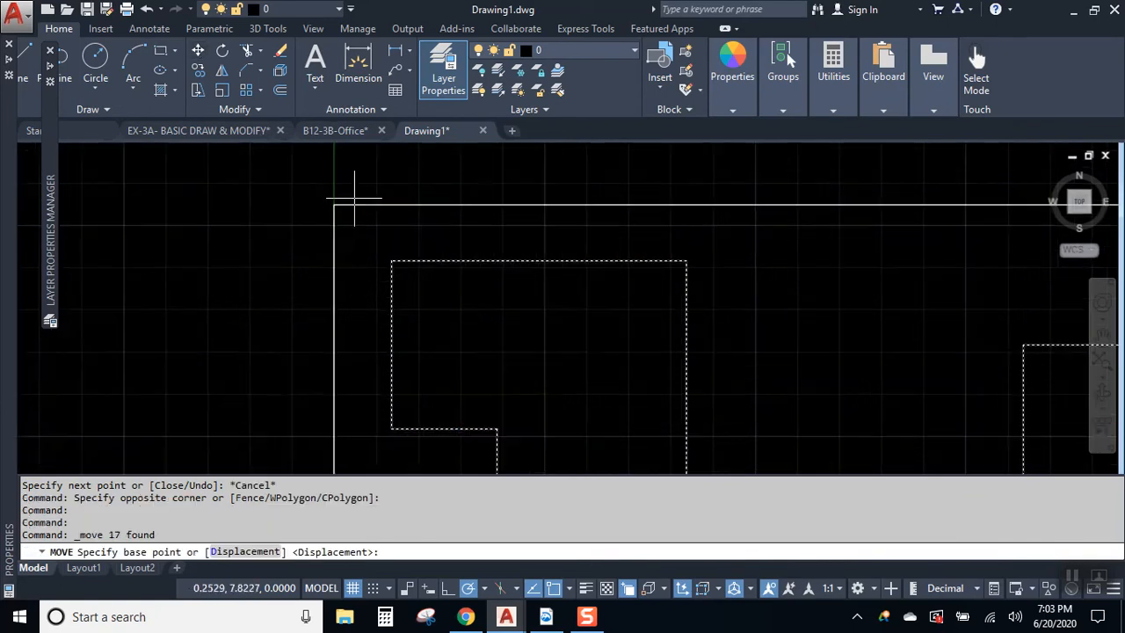
left_click(412, 297)
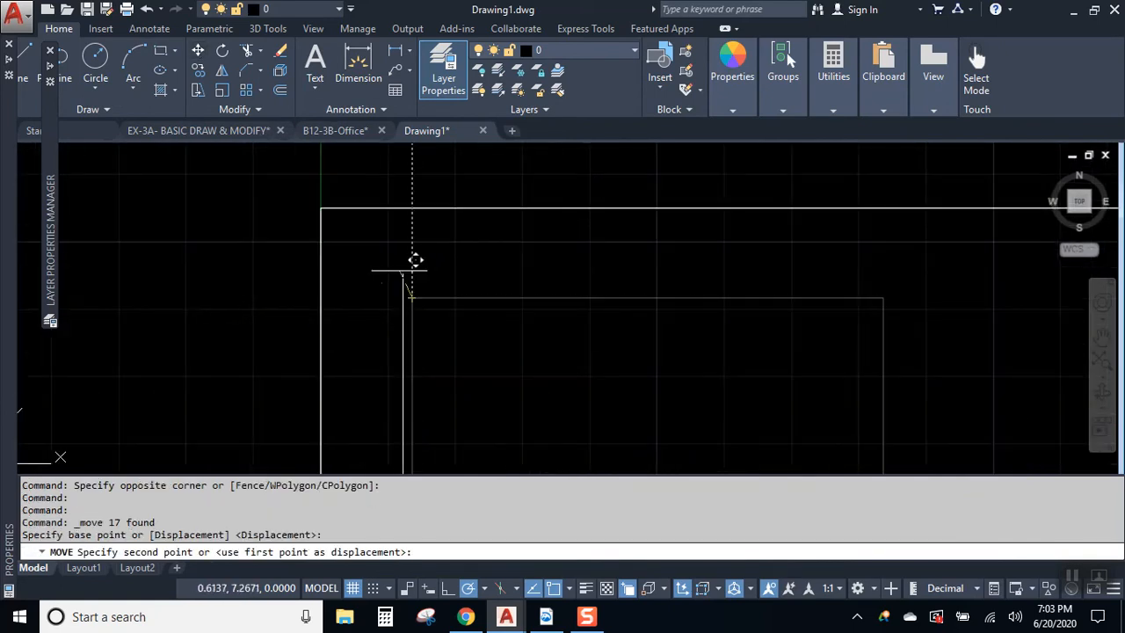
left_click(360, 245)
scroll(475, 256, "down", 6)
scroll(484, 252, "down", 3)
scroll(510, 295, "up", 5)
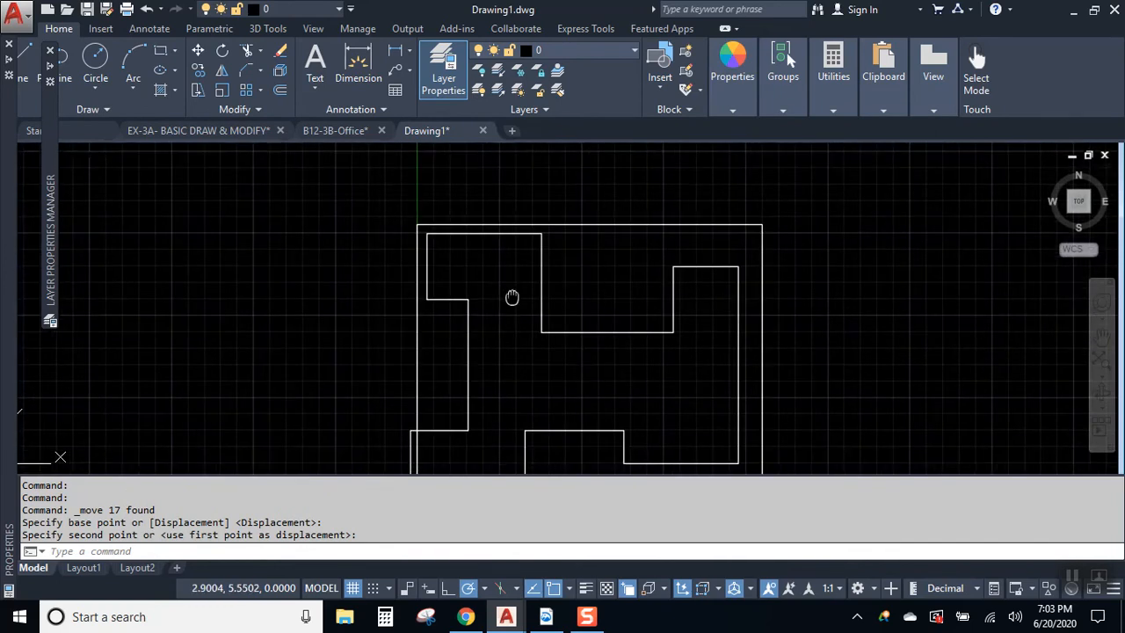
Step: Move the whole inner outline about 0.4 units horizontally to the right so it sits within the rectangle's sides
scroll(494, 238, "down", 5)
left_click(384, 182)
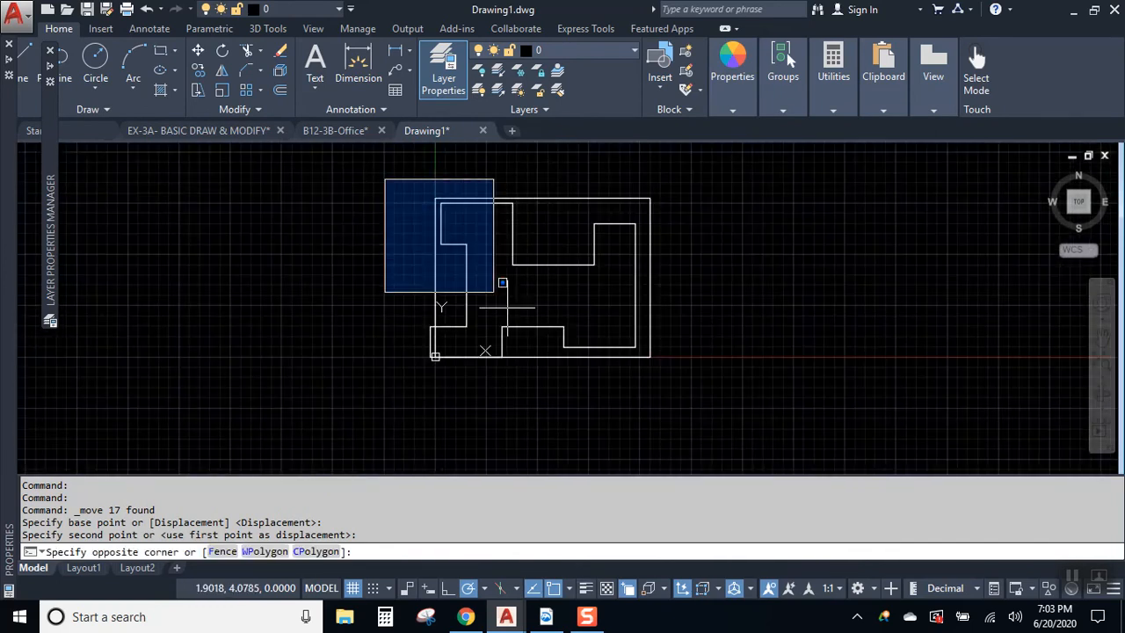
left_click(643, 407)
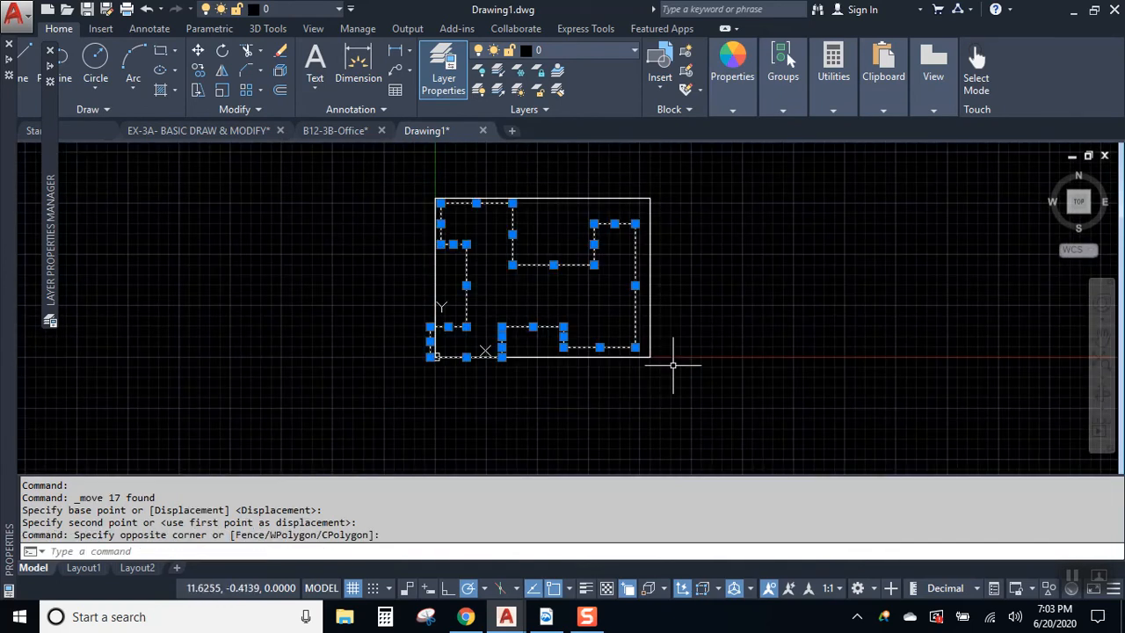
type("m")
key("Return")
left_click(740, 279)
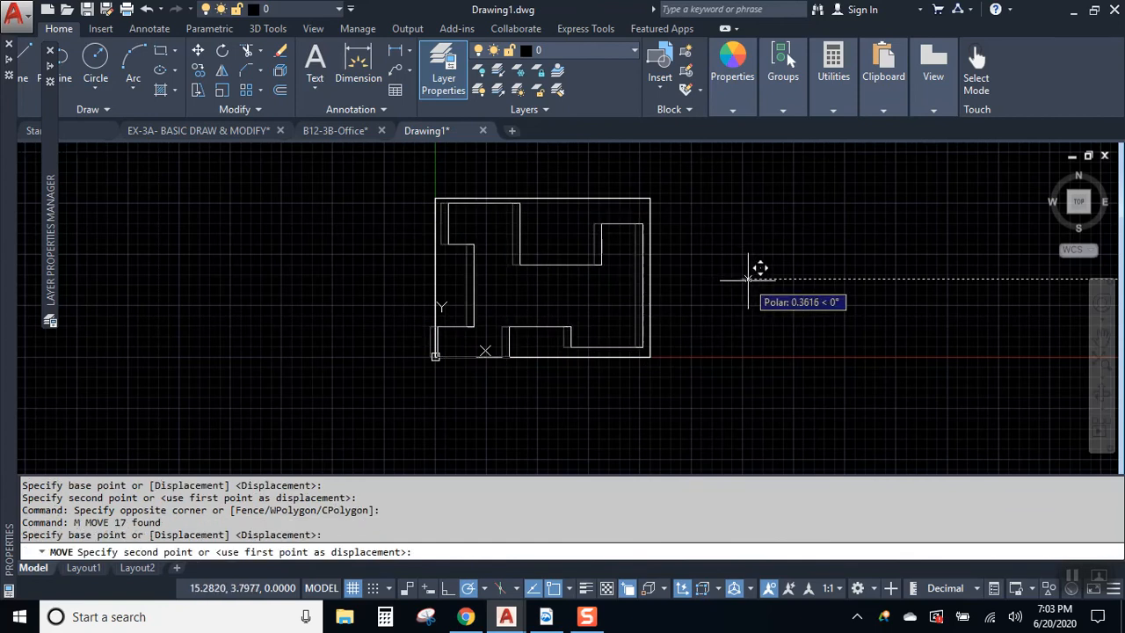
left_click(747, 279)
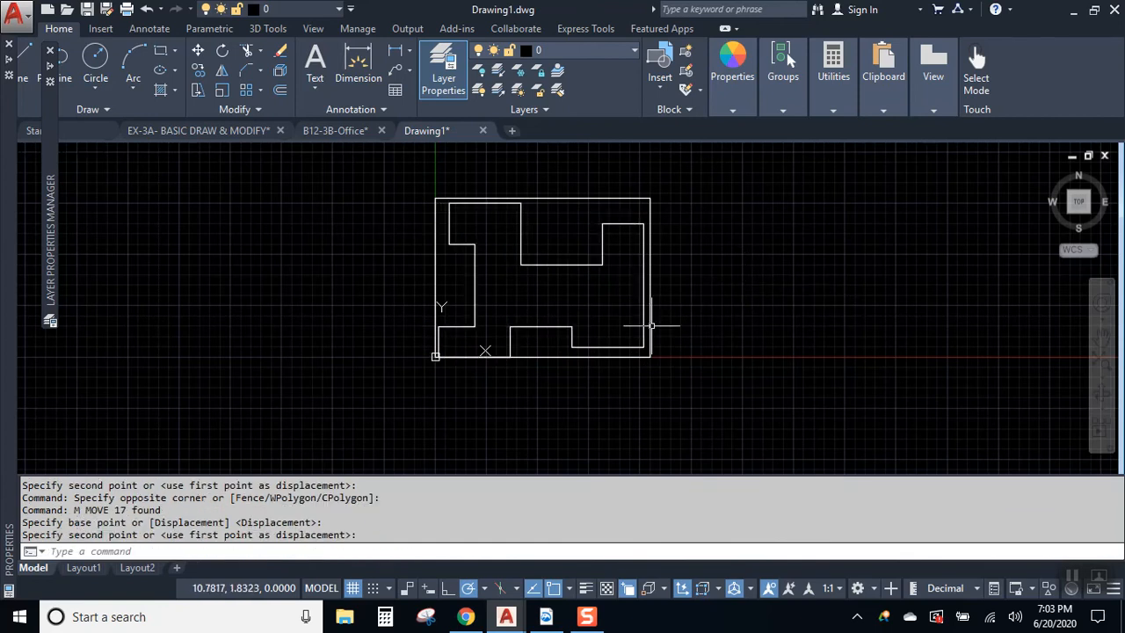
Step: Move the whole stepped inner outline about 0.09 units straight up, off the rectangle's bottom edge
scroll(632, 343, "up", 6)
scroll(522, 315, "down", 5)
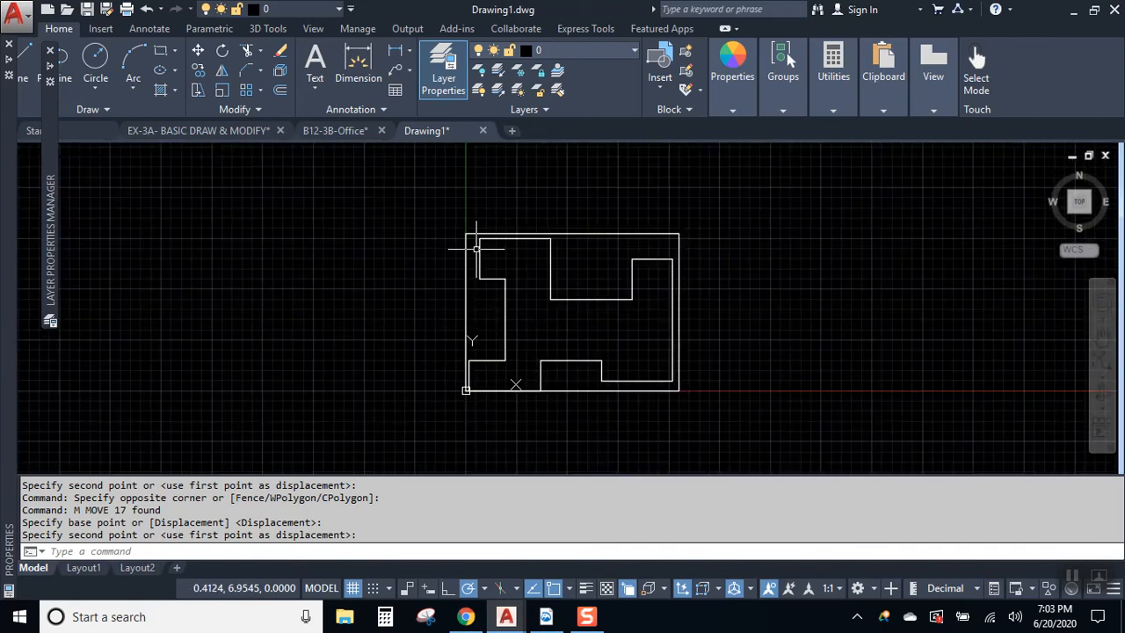
scroll(476, 249, "up", 4)
left_click(409, 217)
scroll(628, 347, "down", 2)
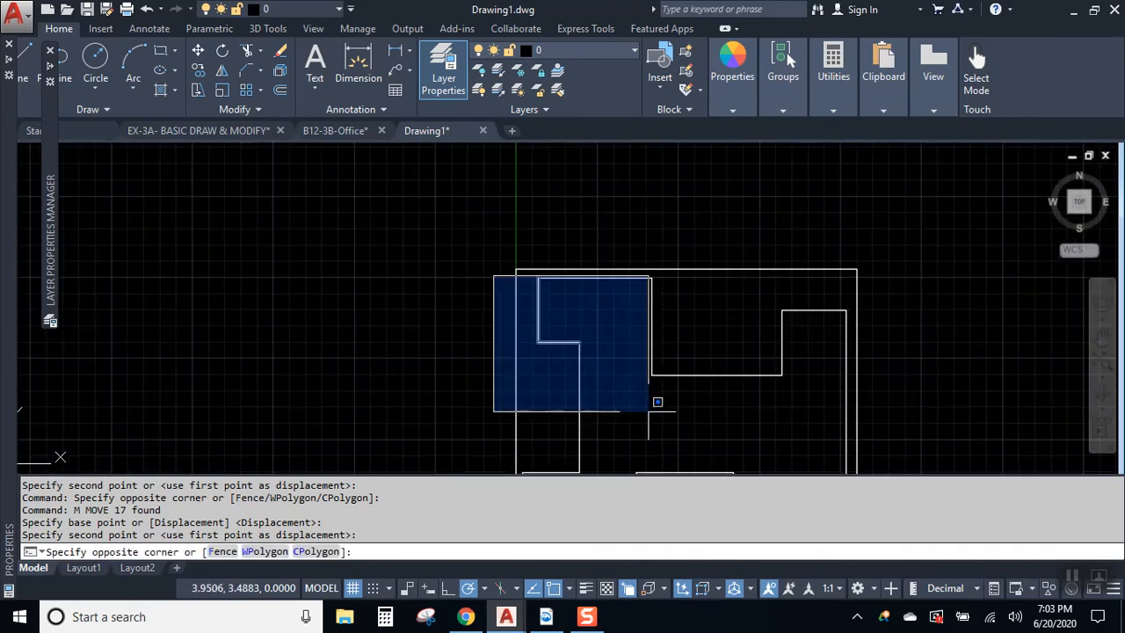
middle_click_drag(749, 439, 688, 324)
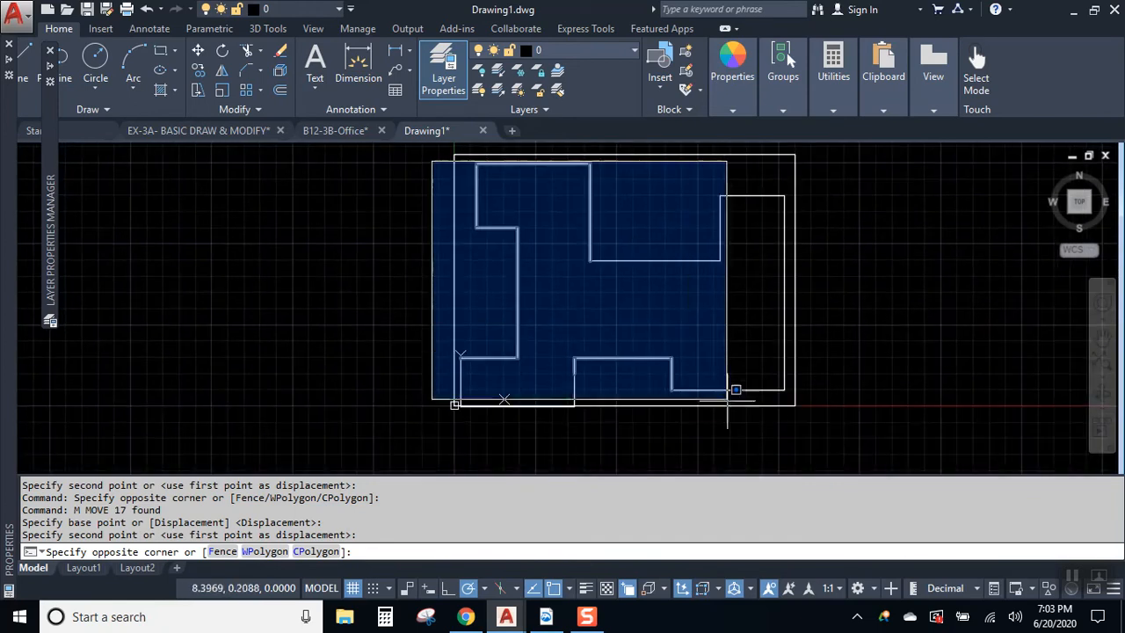
left_click(794, 426)
type("M")
key("Return")
scroll(471, 426, "up", 3)
left_click(468, 429)
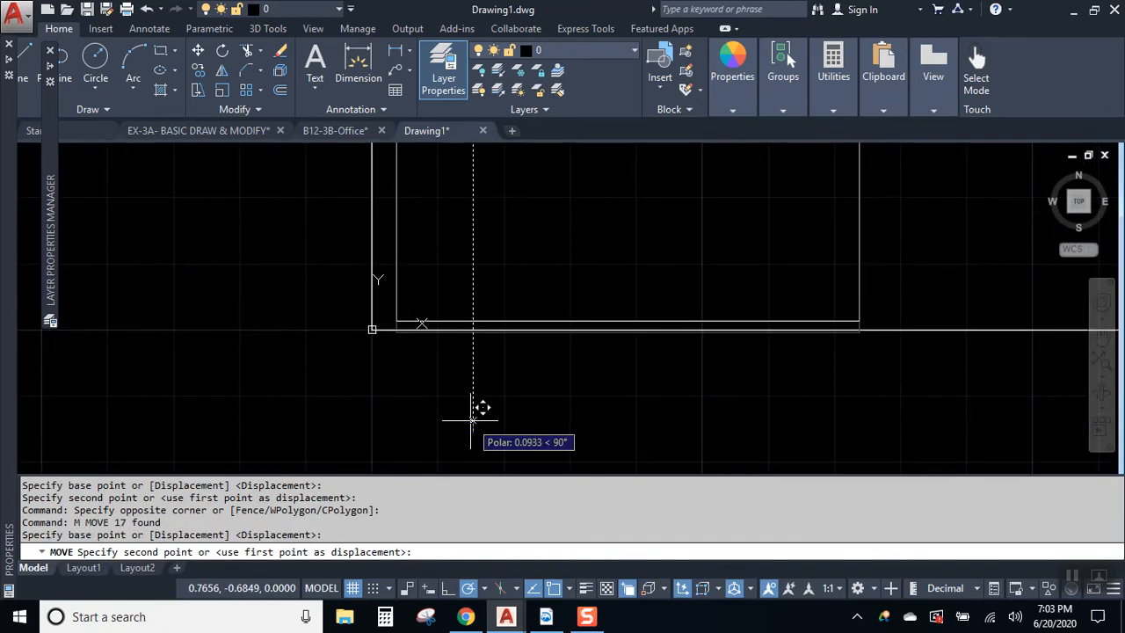
left_click(470, 419)
Step: Examine the gaps between the stepped inner outline and the rectangle, from the bottom edge to the top segment
scroll(497, 447, "down", 6)
middle_click_drag(541, 352, 515, 378)
middle_click_drag(695, 383, 668, 339)
scroll(490, 404, "up", 6)
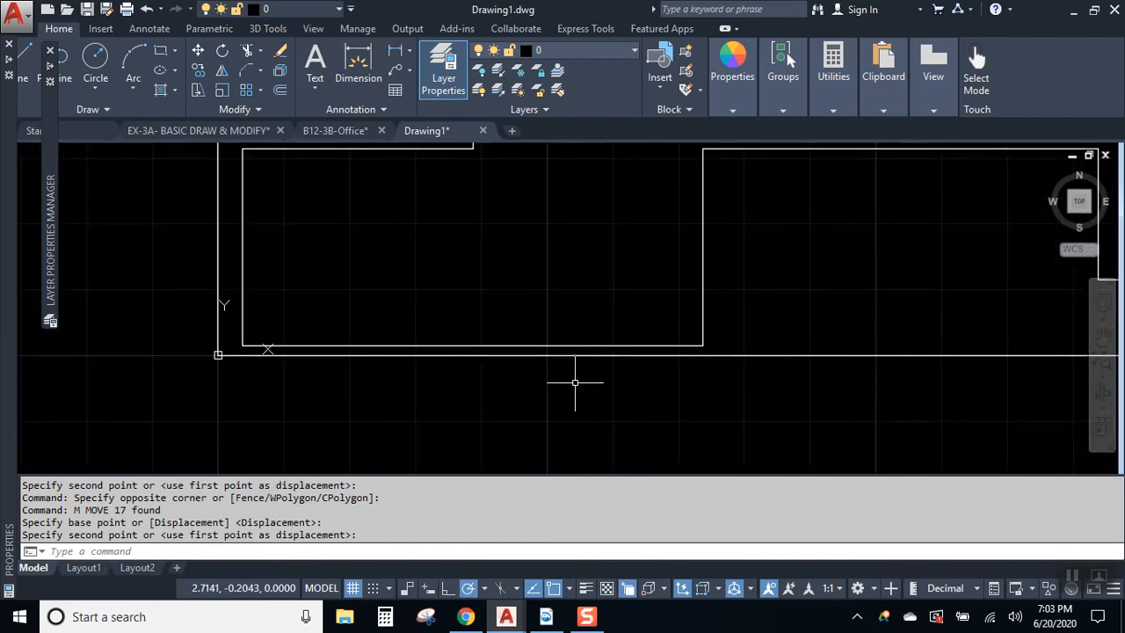
scroll(464, 465, "down", 4)
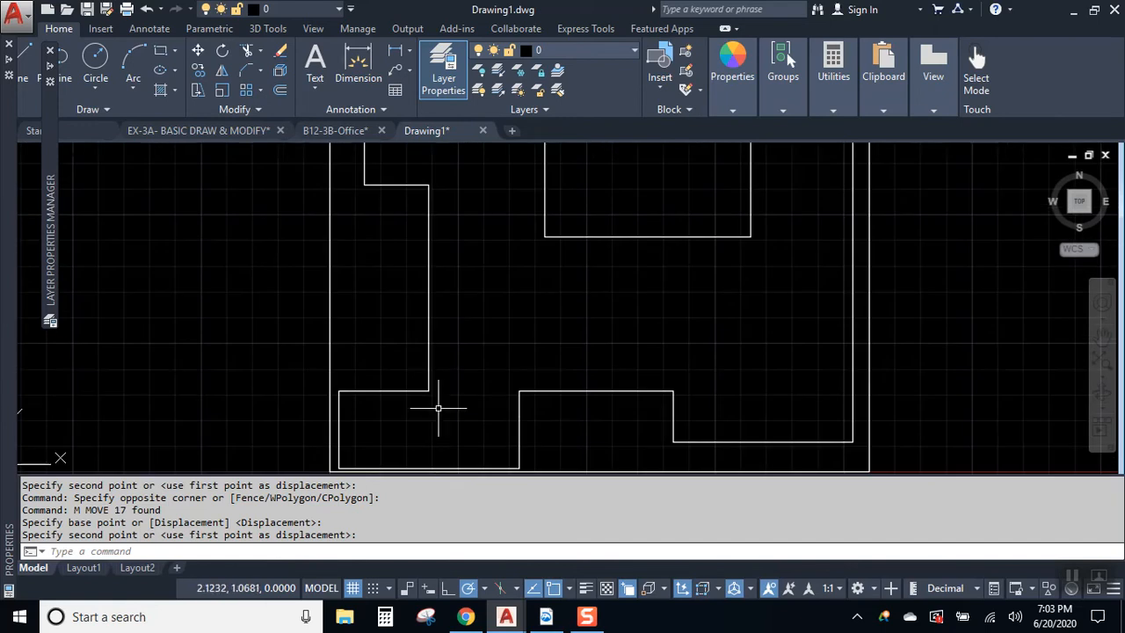
scroll(506, 341, "down", 3)
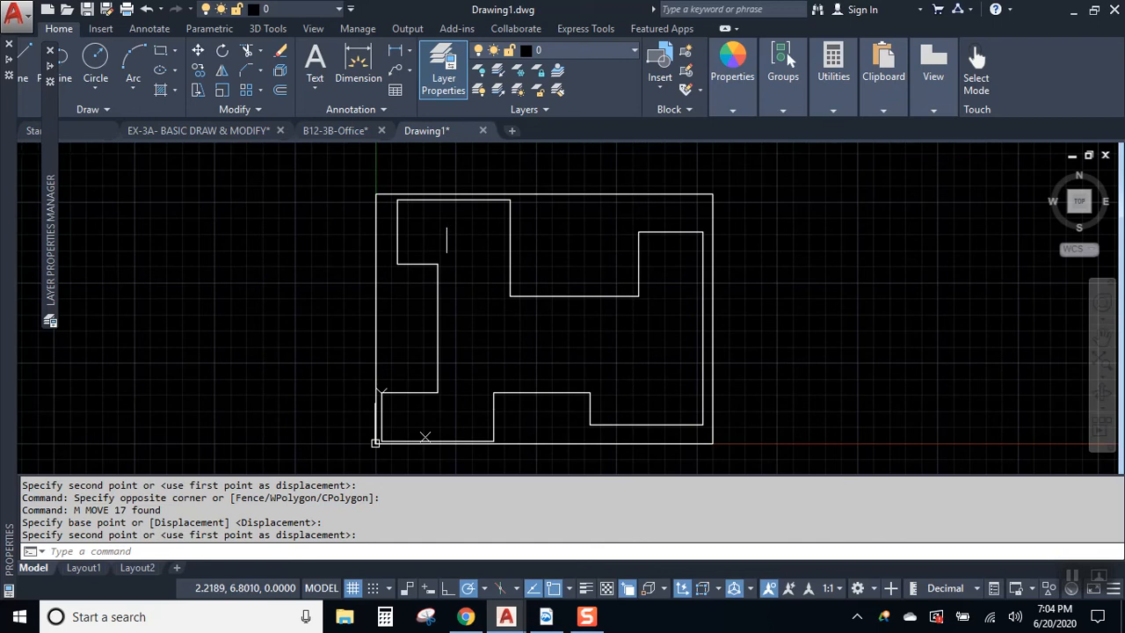
left_click(448, 199)
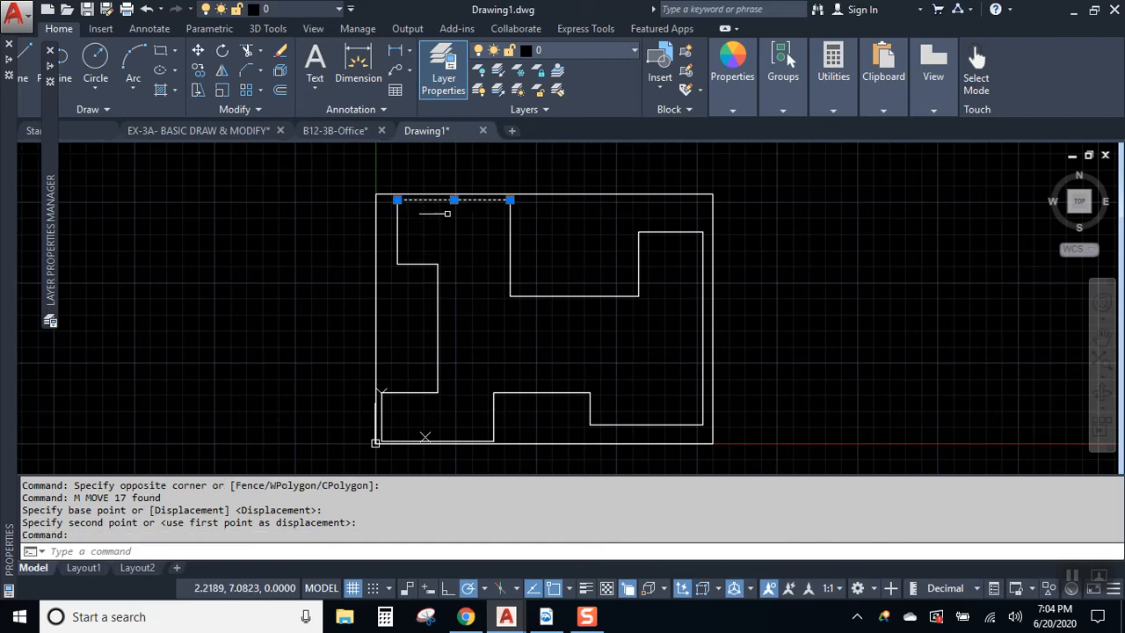
key("Escape")
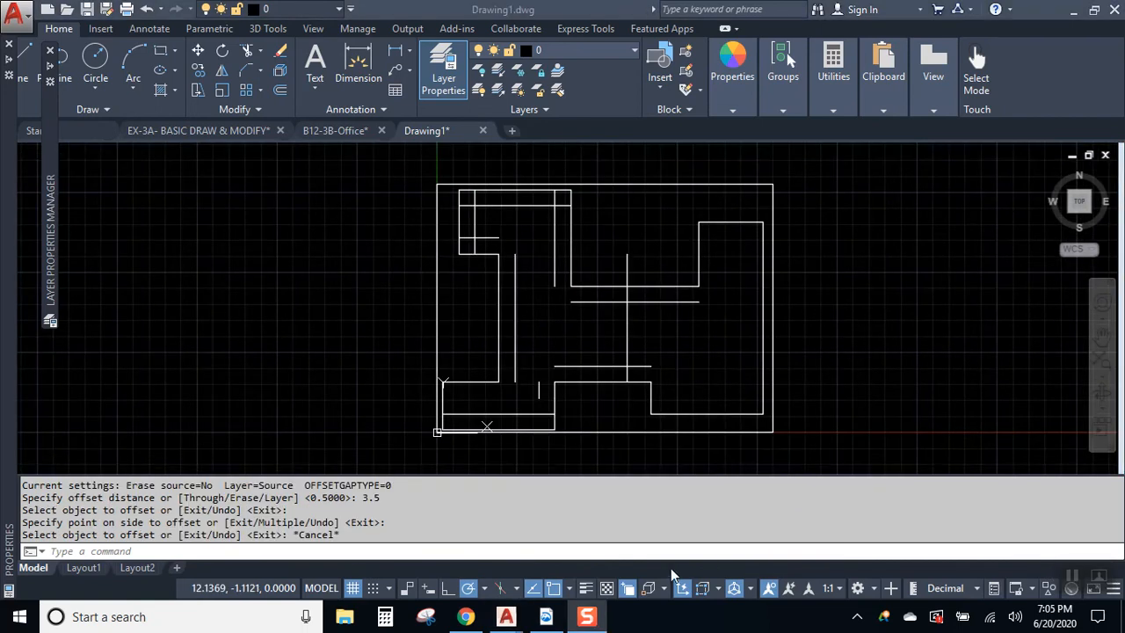
Step: Start a Fillet and set its radius to 0.2 for rounding the corners between the offset lines
scroll(521, 192, "up", 4)
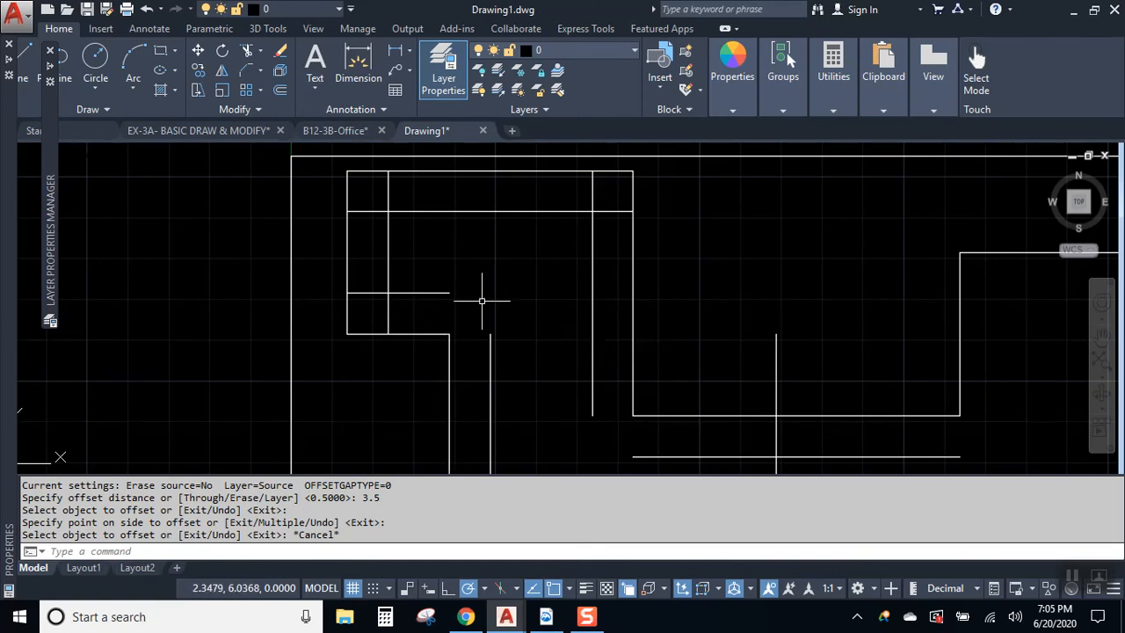
middle_click_drag(538, 248, 515, 238)
scroll(521, 231, "down", 4)
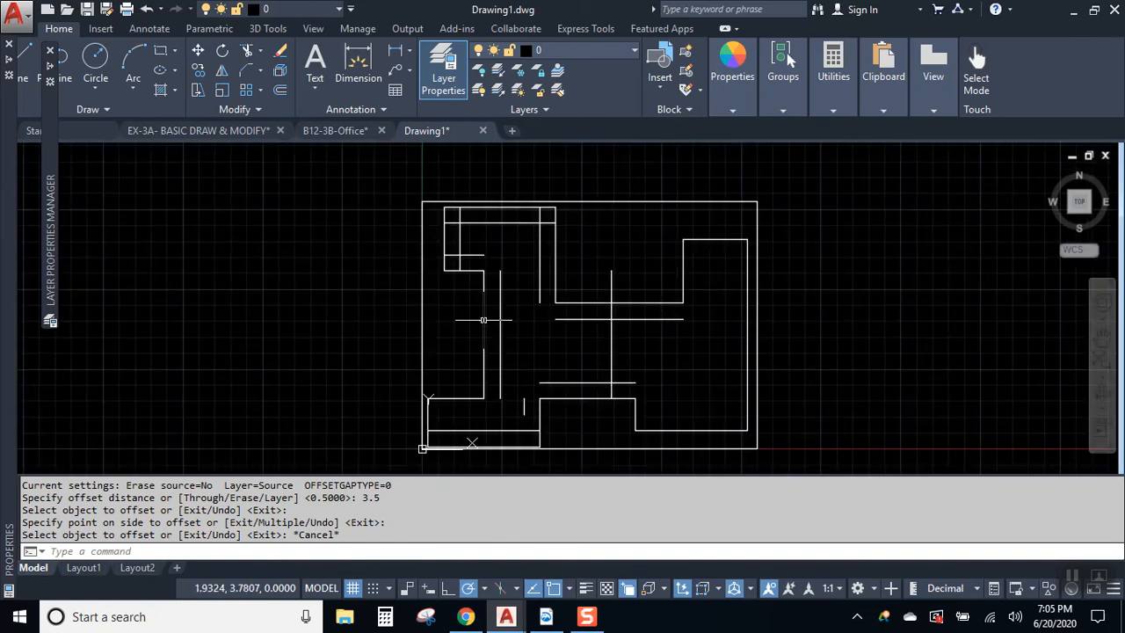
middle_click_drag(490, 347, 491, 371)
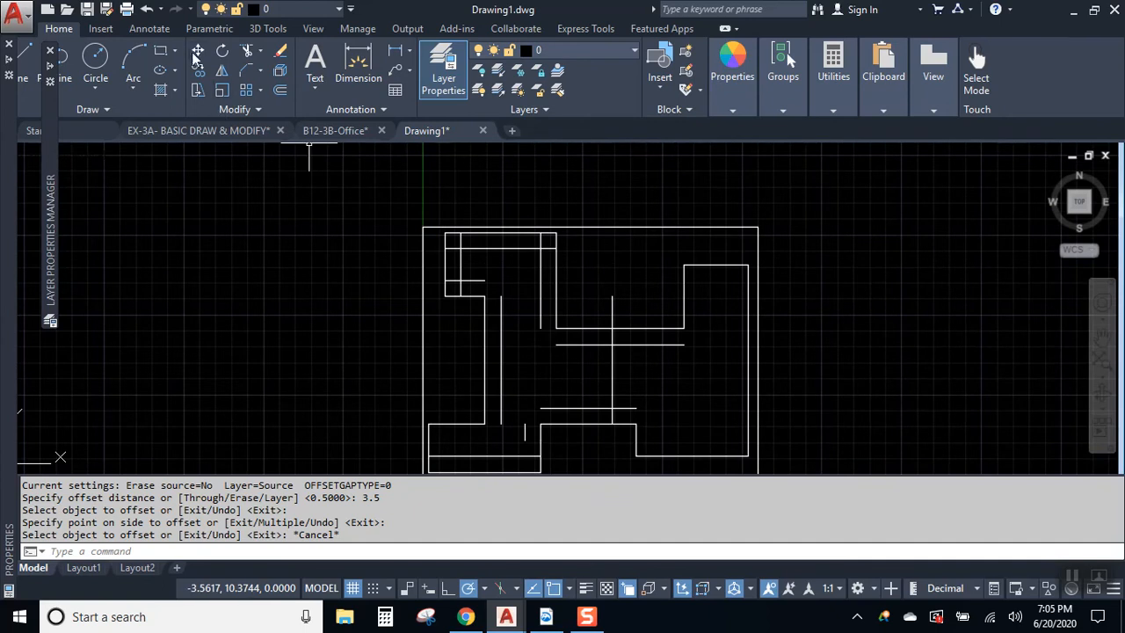
left_click(259, 70)
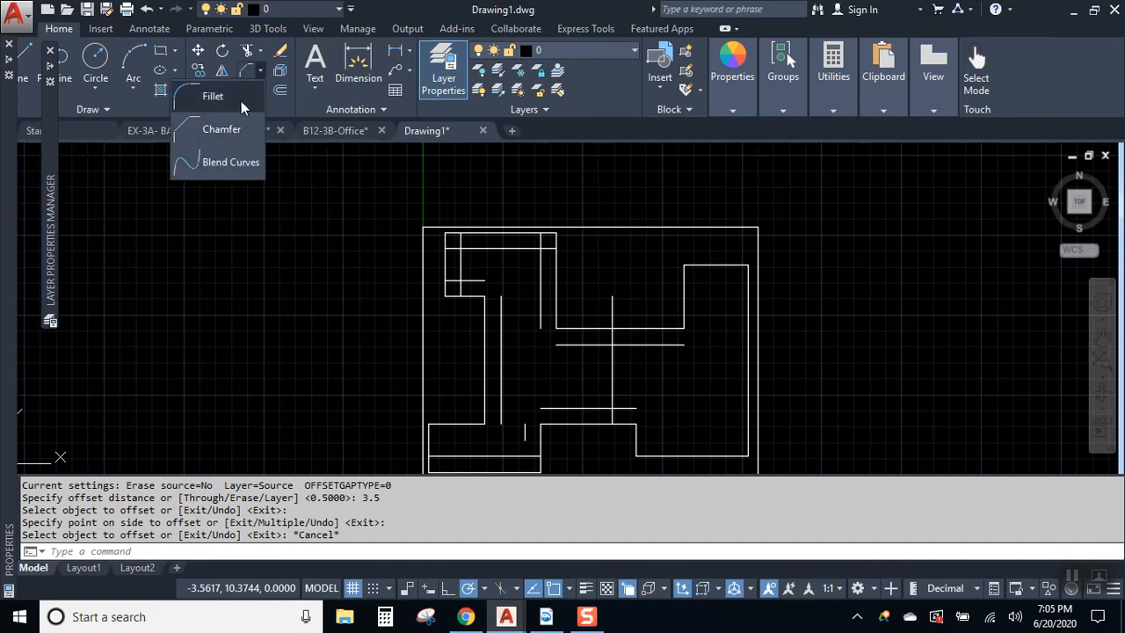
left_click(241, 101)
scroll(521, 285, "up", 2)
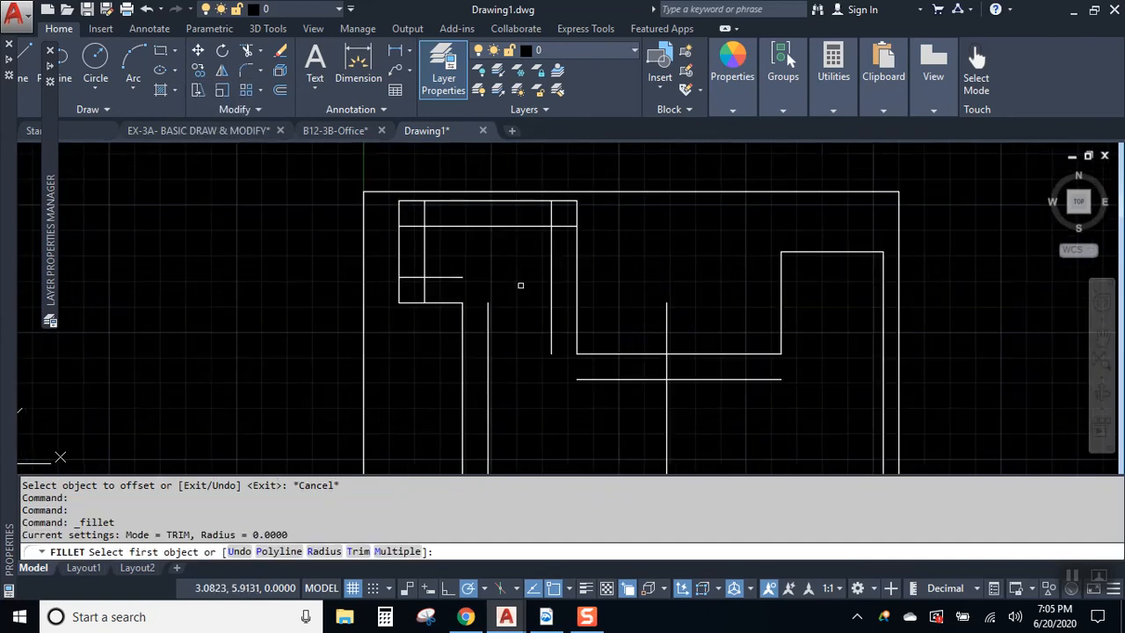
left_click(327, 551)
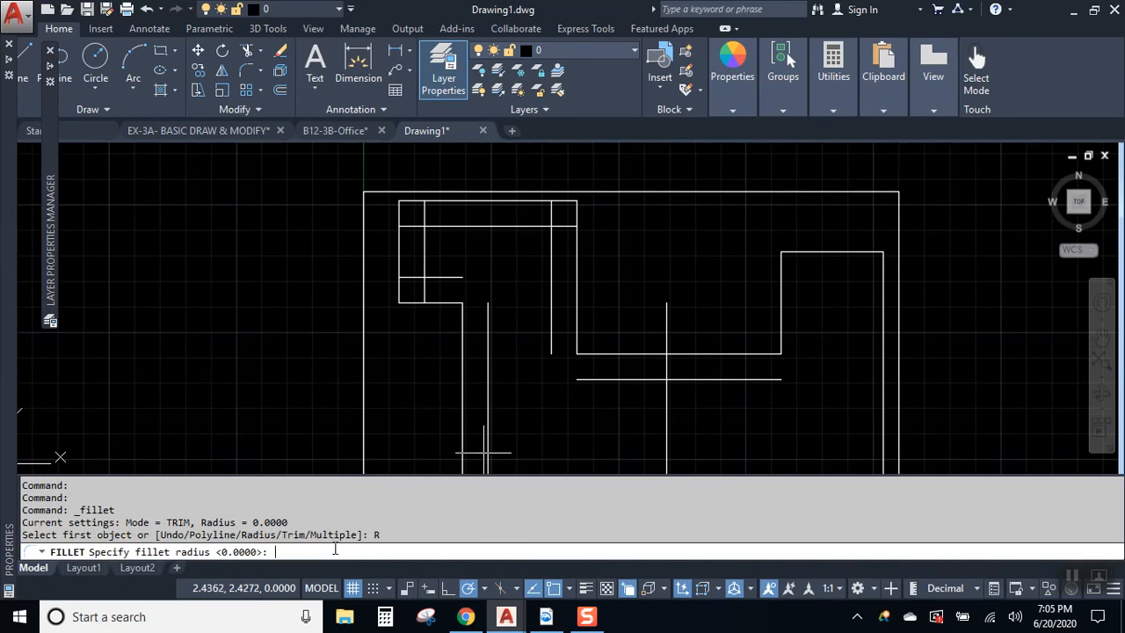
key("Return")
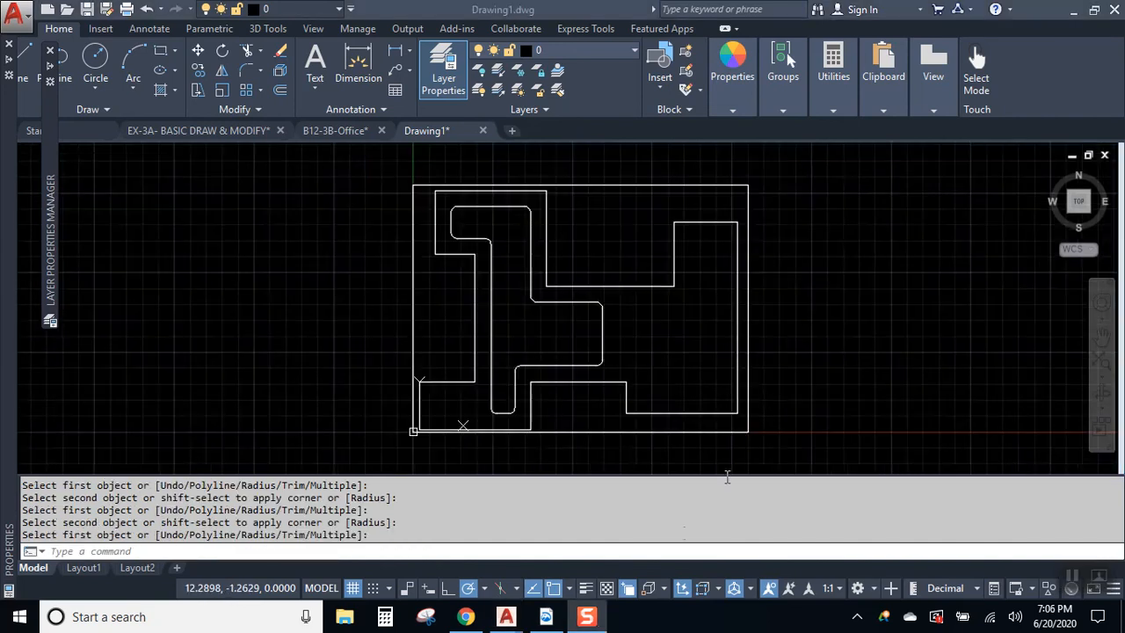
Step: Try to fillet the stepped outline's concave corner, at the lower left of the large upper notch, with radius 1
scroll(514, 224, "up", 4)
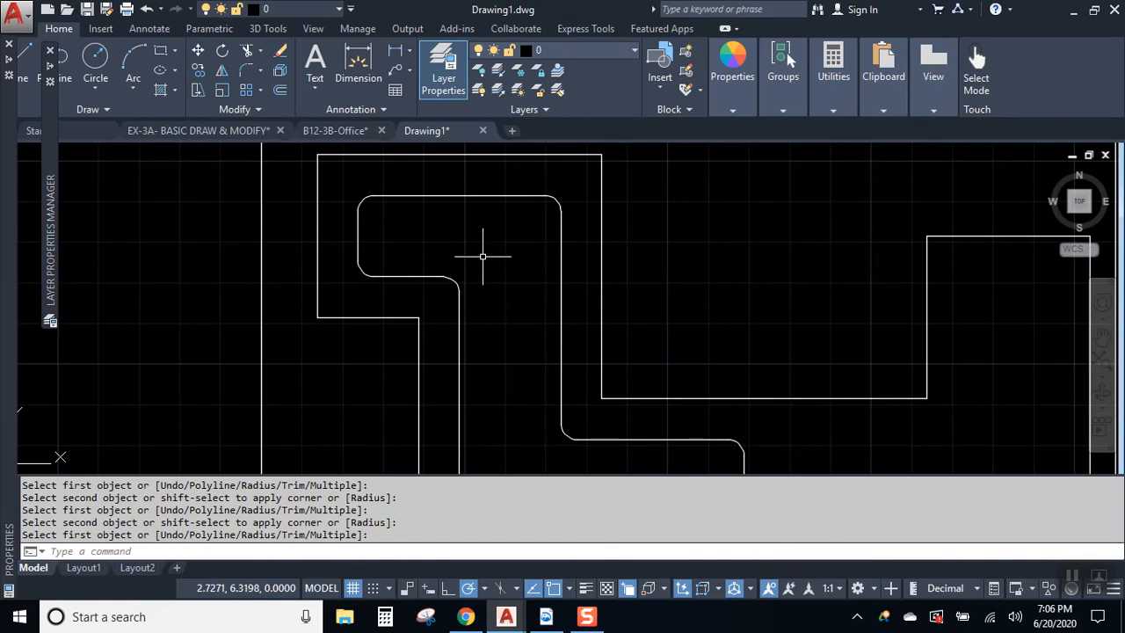
scroll(565, 296, "down", 1)
scroll(572, 369, "up", 1)
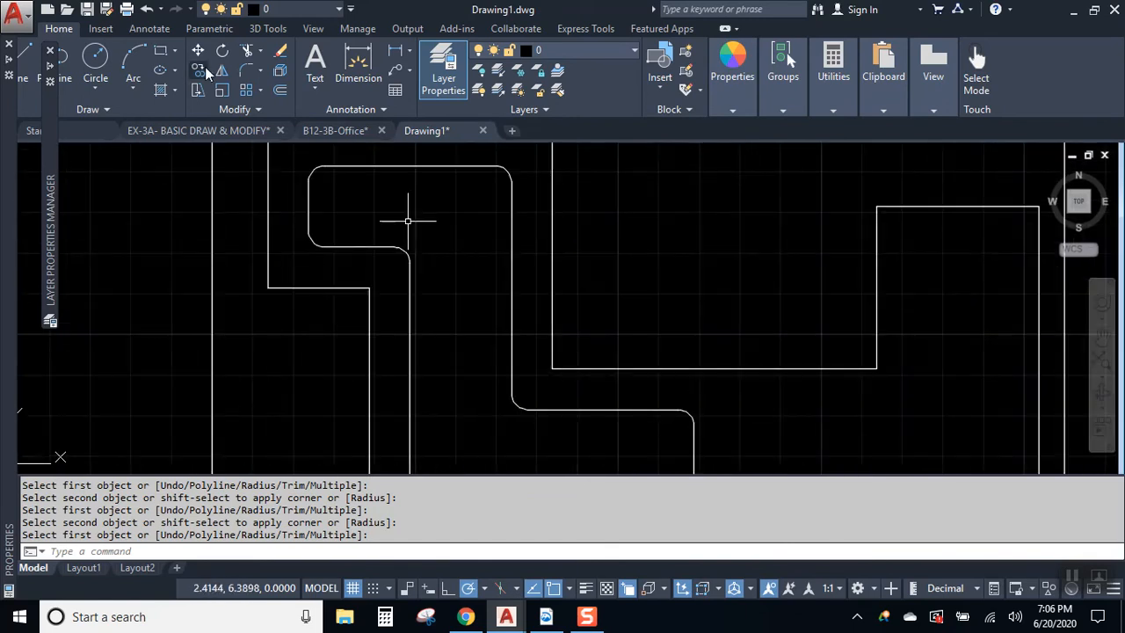
left_click(247, 70)
type("R")
key("Return")
key("Return")
type("1")
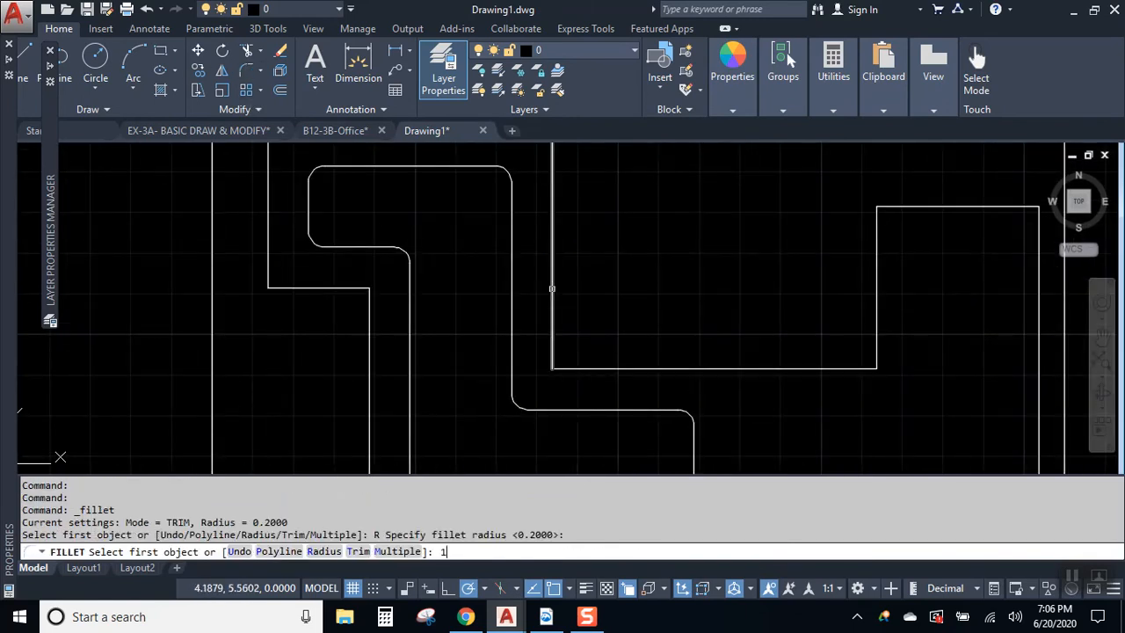
key("Return")
left_click(552, 278)
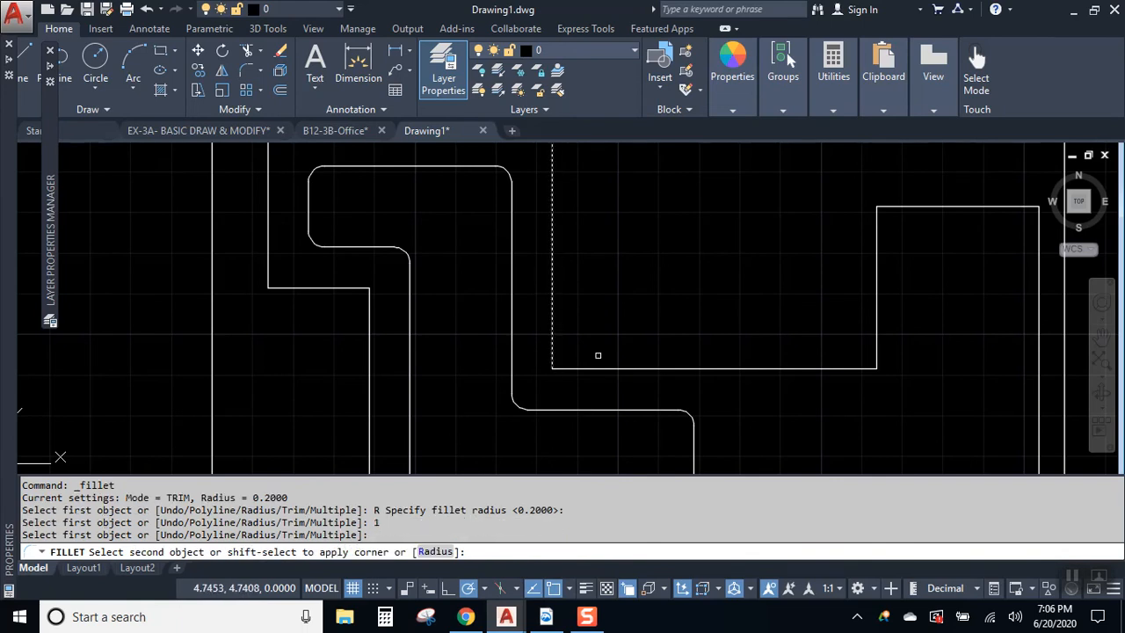
left_click(607, 369)
type("r")
key("Return")
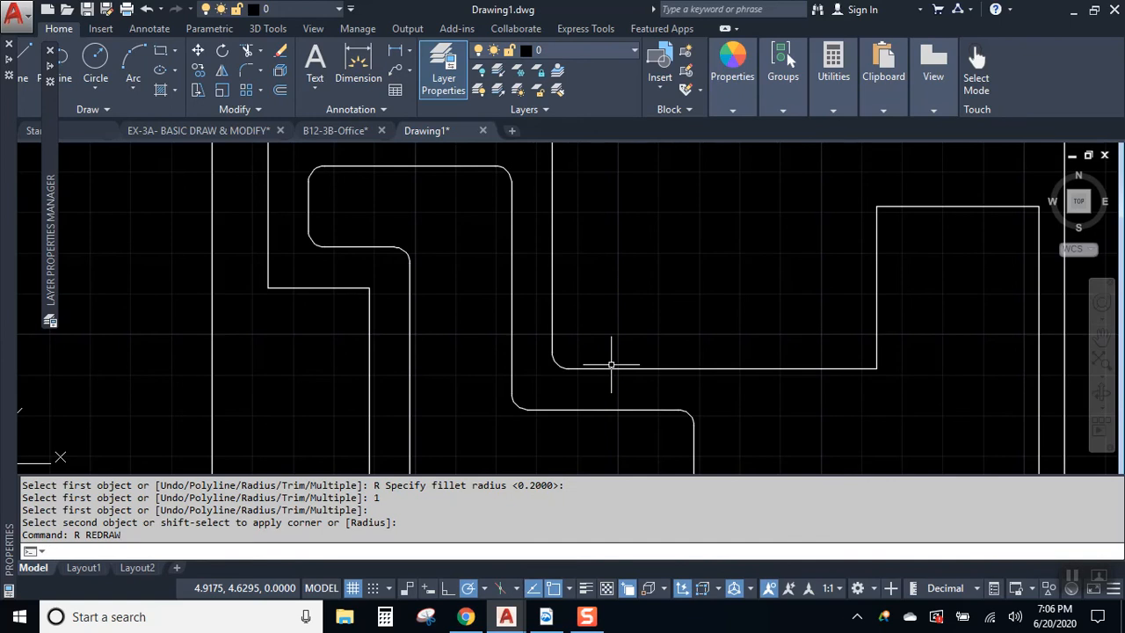
Step: Fillet the lower-left corner of the stepped outline's upper notch with radius 1 and erase the leftover small arc
type("F")
key("Return")
type("R")
key("Return")
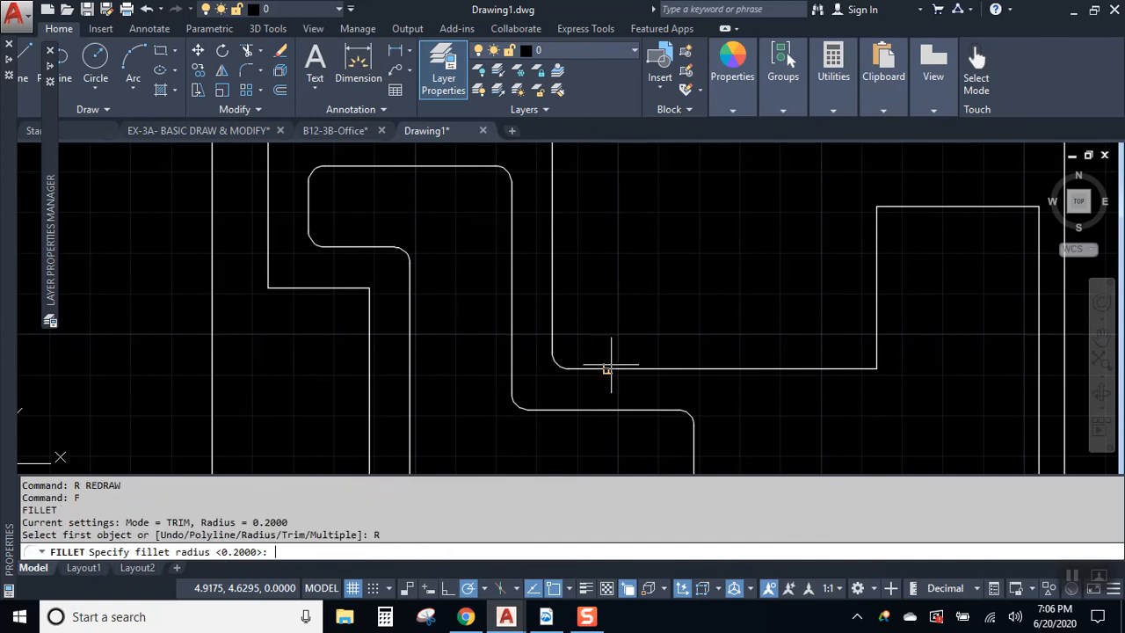
type("1")
key("Return")
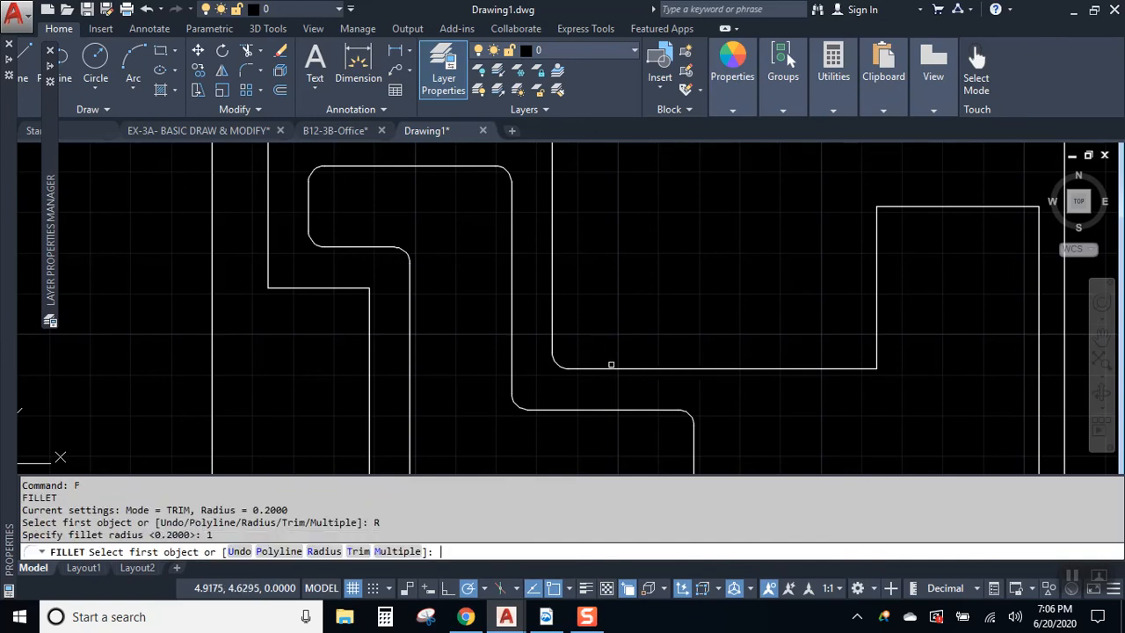
left_click(635, 369)
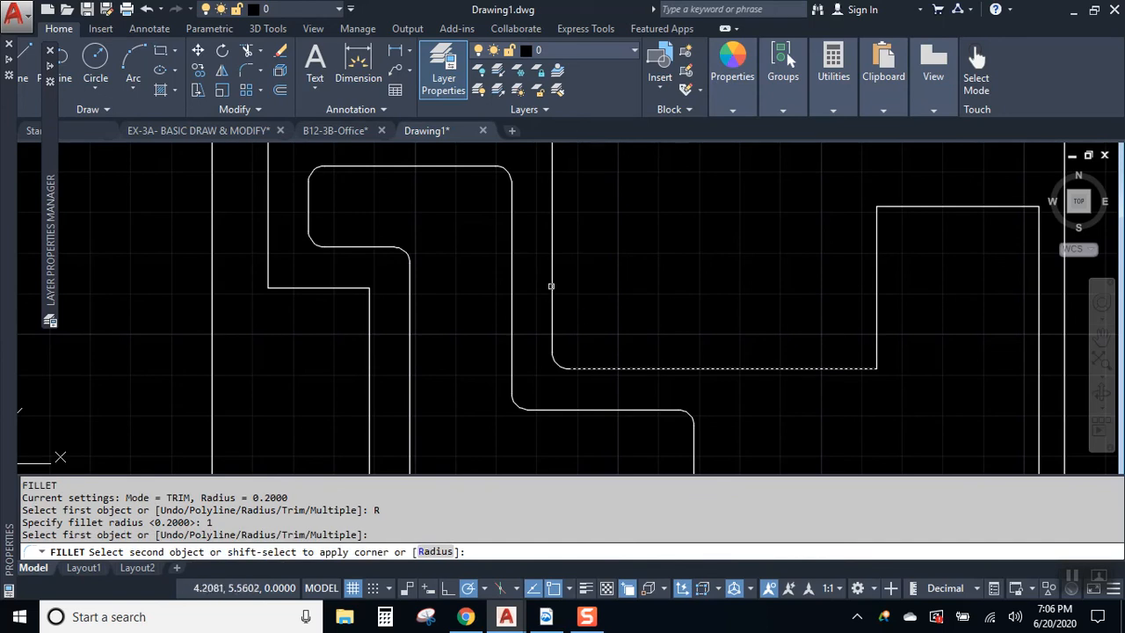
left_click(554, 301)
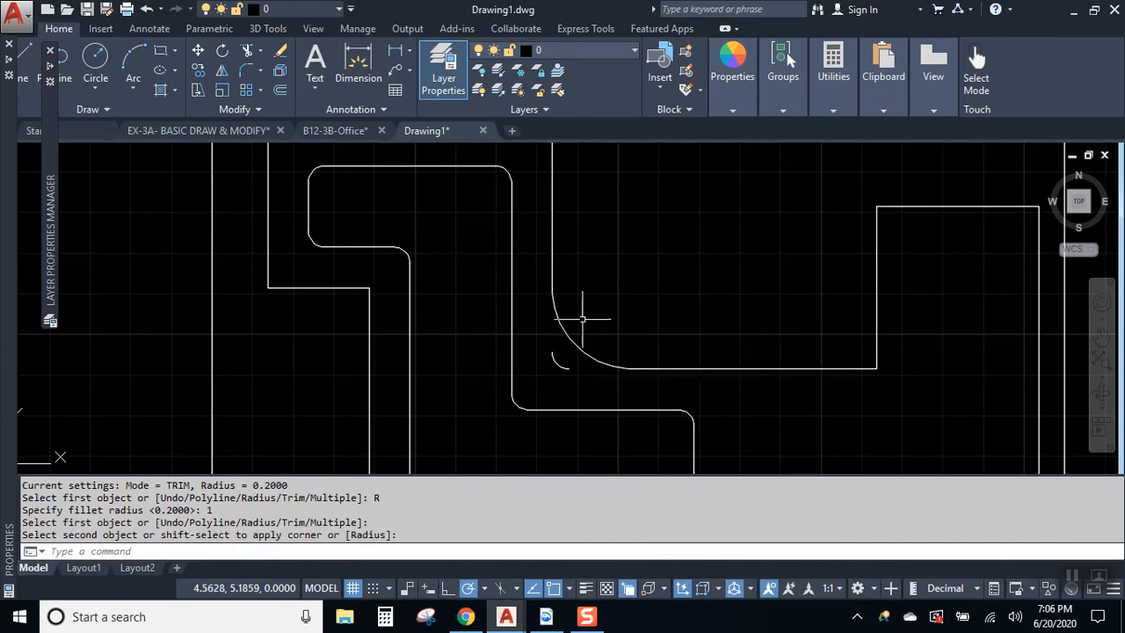
left_click(555, 363)
key("Delete")
Step: Start a Chamfer for the stepped outline's corners and set both chamfer distances to 0.25
scroll(636, 308, "down", 2)
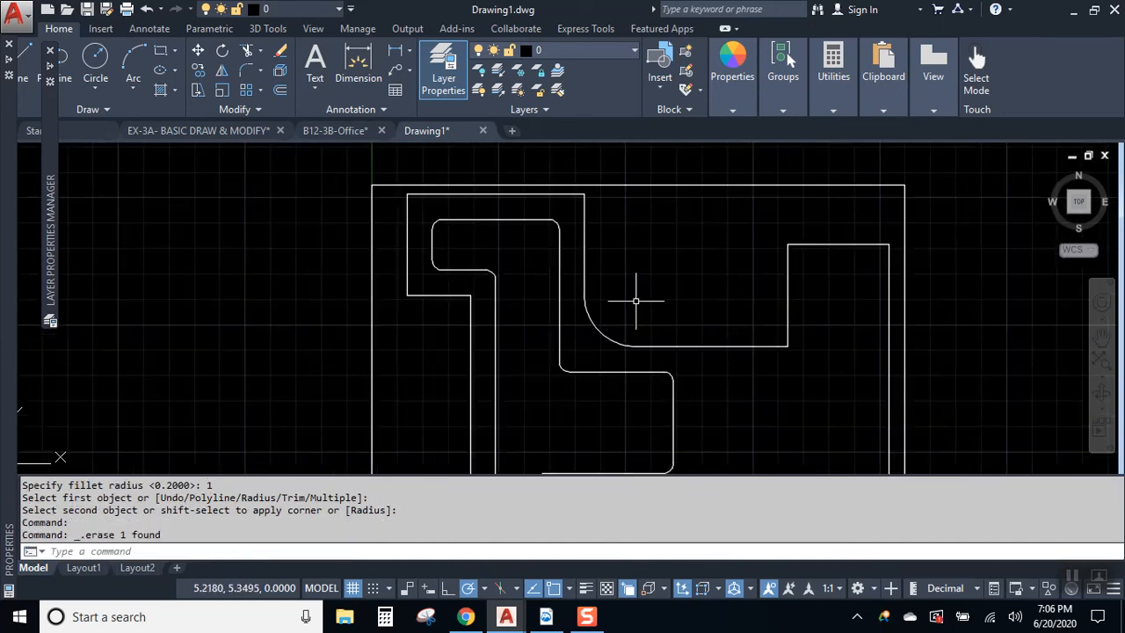
middle_click_drag(661, 307, 630, 219)
scroll(459, 287, "down", 2)
middle_click_drag(475, 239, 403, 256)
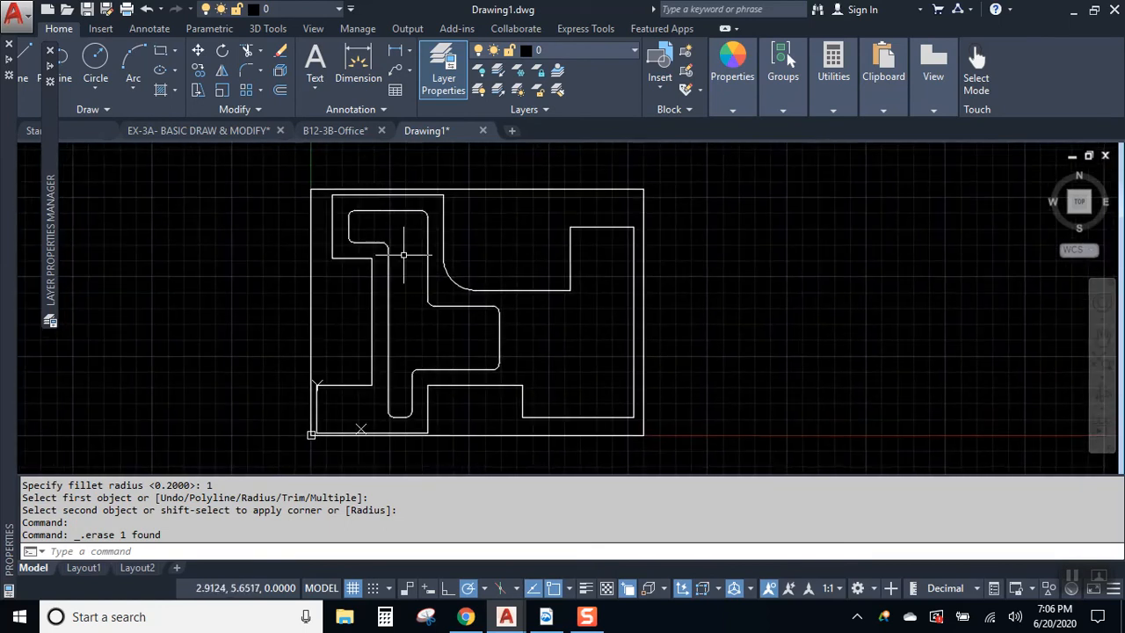
left_click(263, 70)
left_click(220, 125)
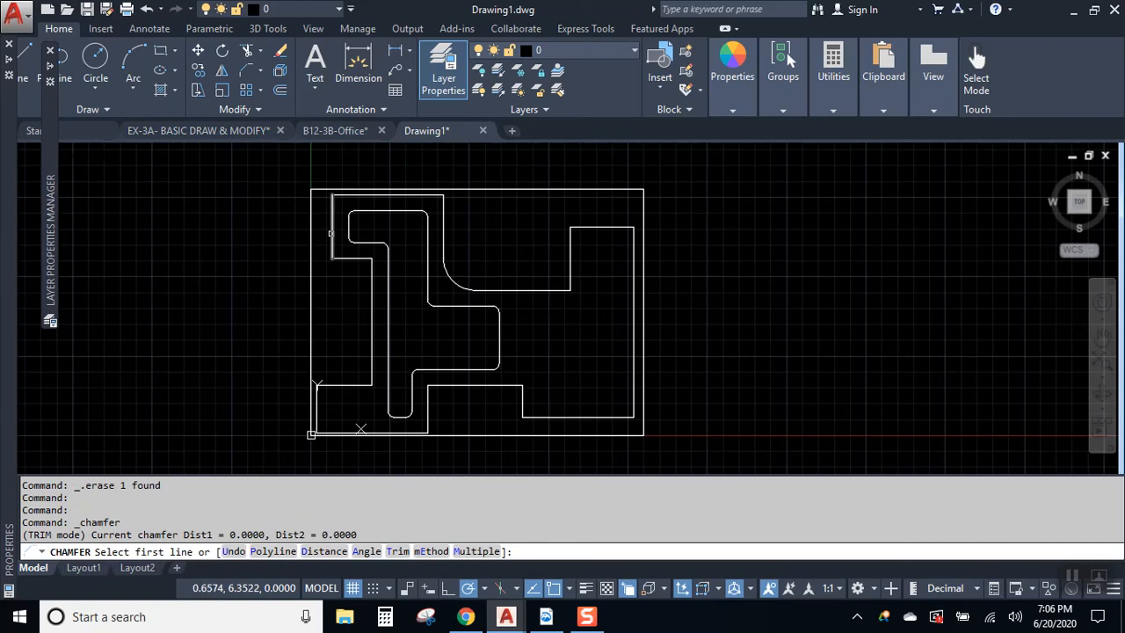
scroll(330, 233, "up", 4)
type("D")
key("Return")
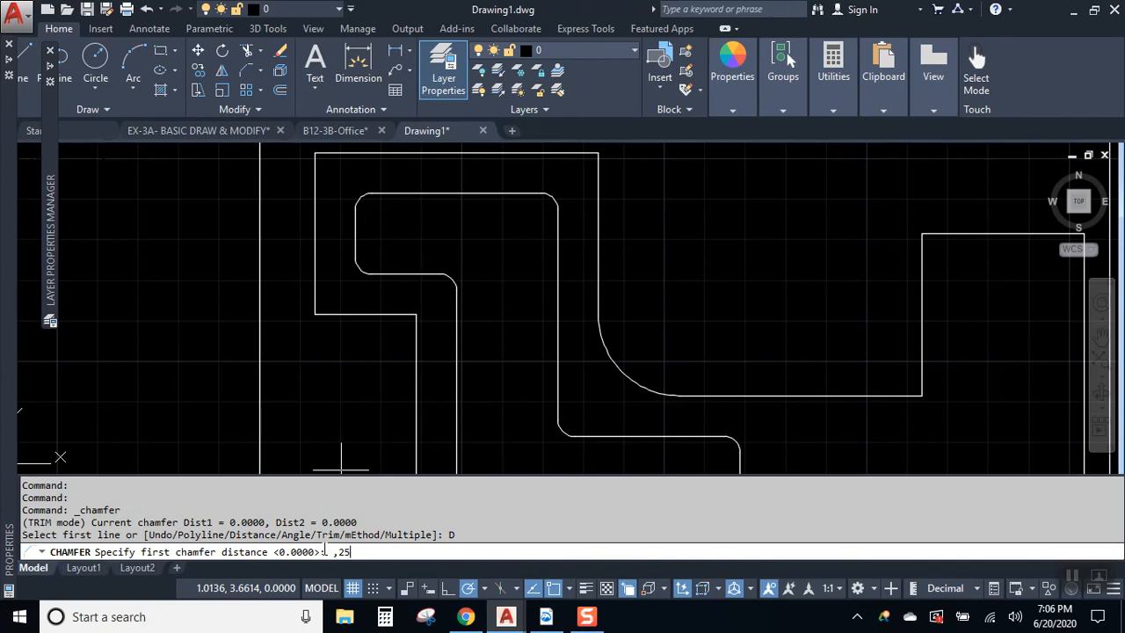
key("Return")
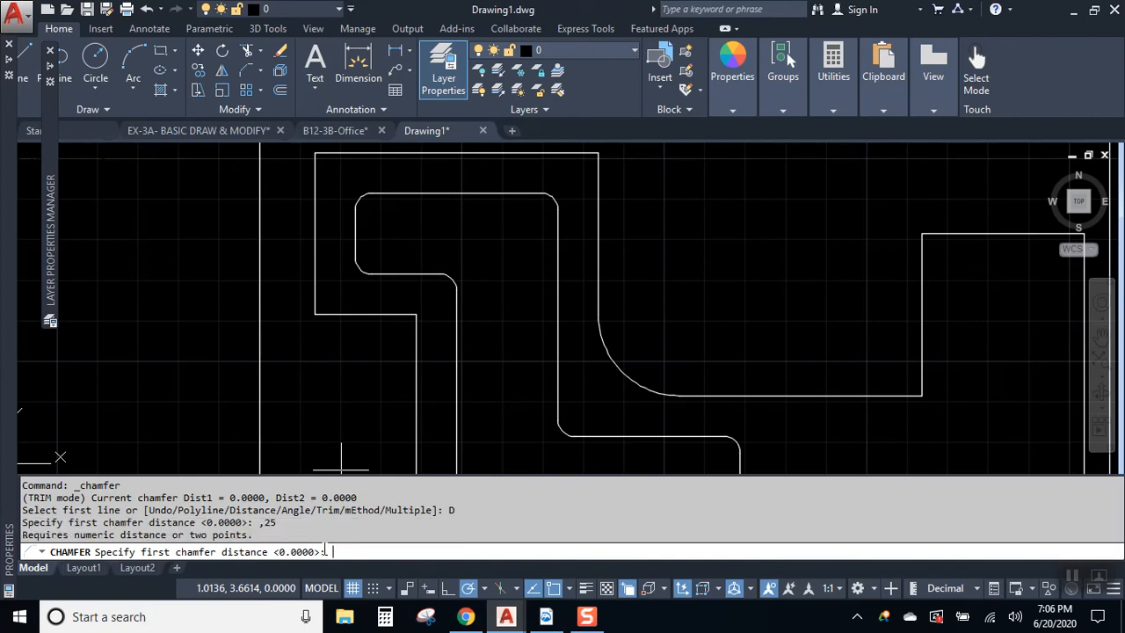
key("Return")
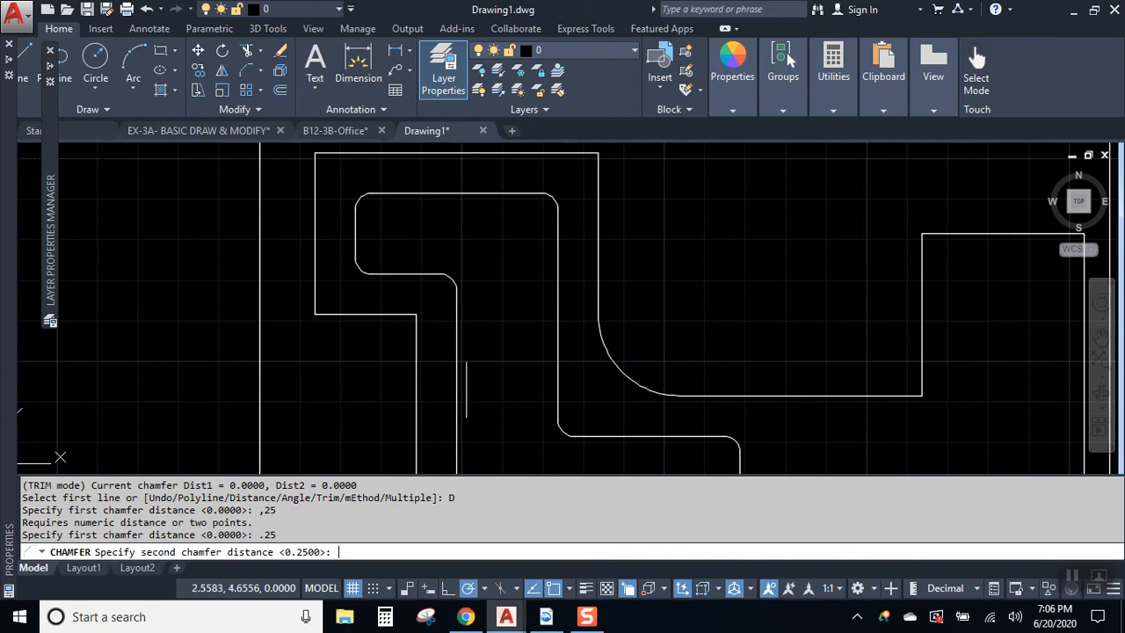
key("Return")
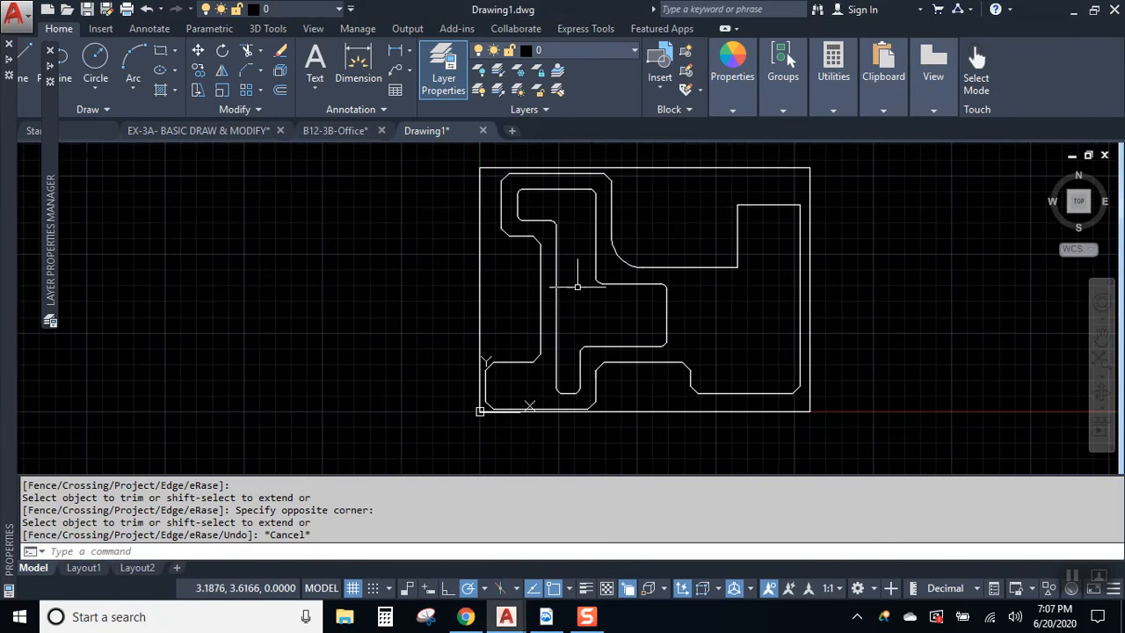
Step: Chamfer the lower-right corner of the outline's upper notch with distances of 1 along the bottom edge and 0.5 up the side
scroll(554, 222, "up", 2)
middle_click_drag(553, 223, 532, 268)
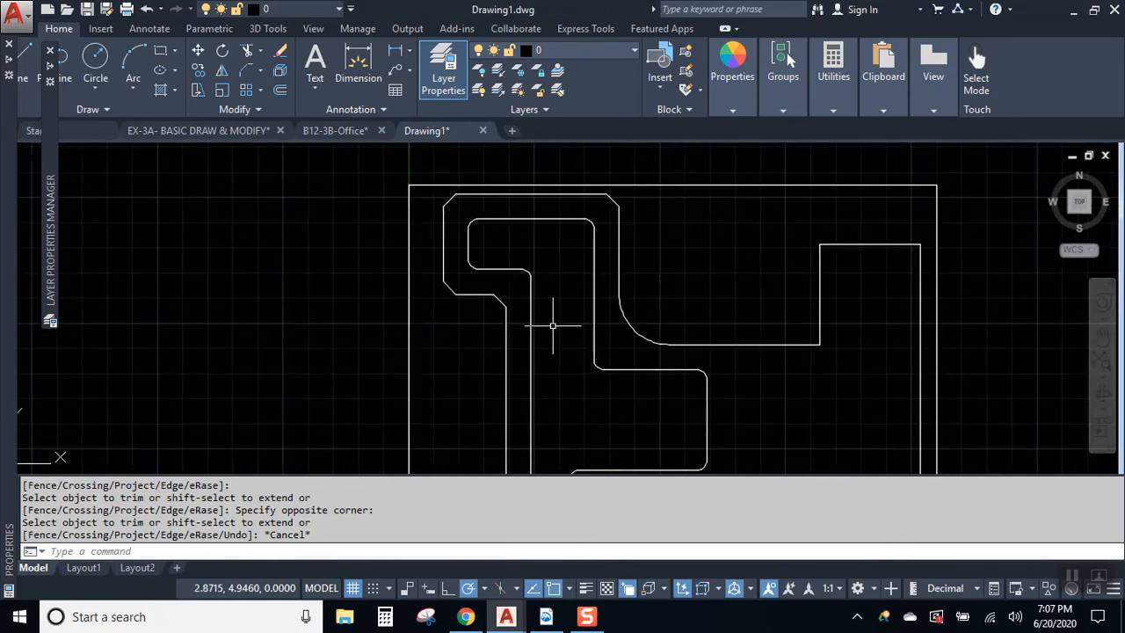
middle_click_drag(574, 362, 543, 265)
mouse_move(632, 316)
middle_mouse_down()
mouse_move(604, 254)
mouse_move(558, 329)
middle_mouse_up()
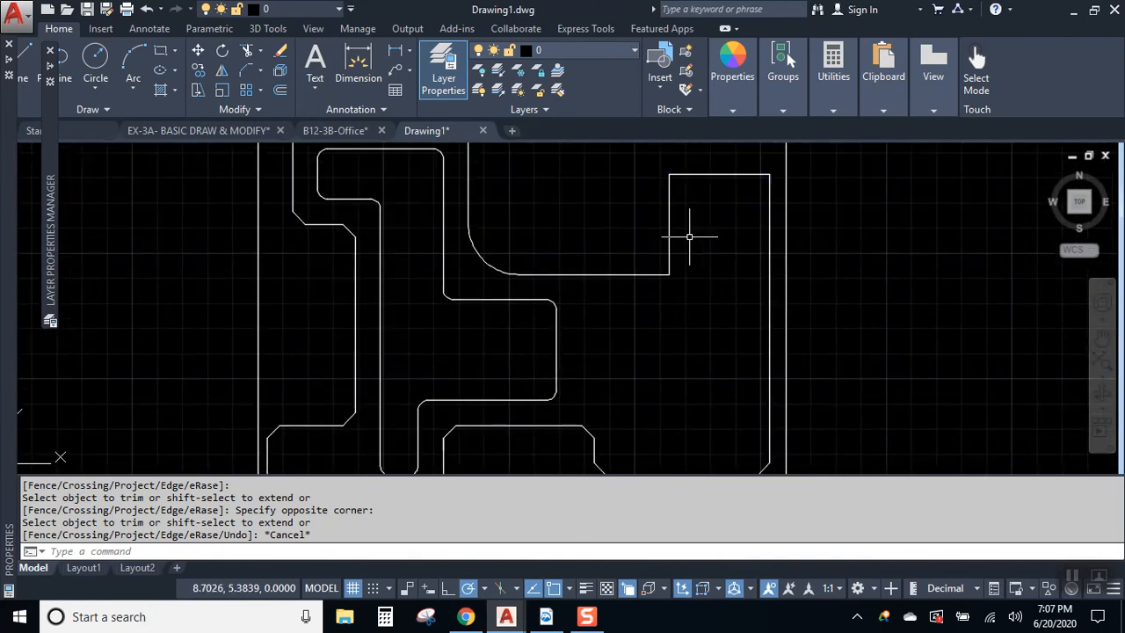
left_click(251, 72)
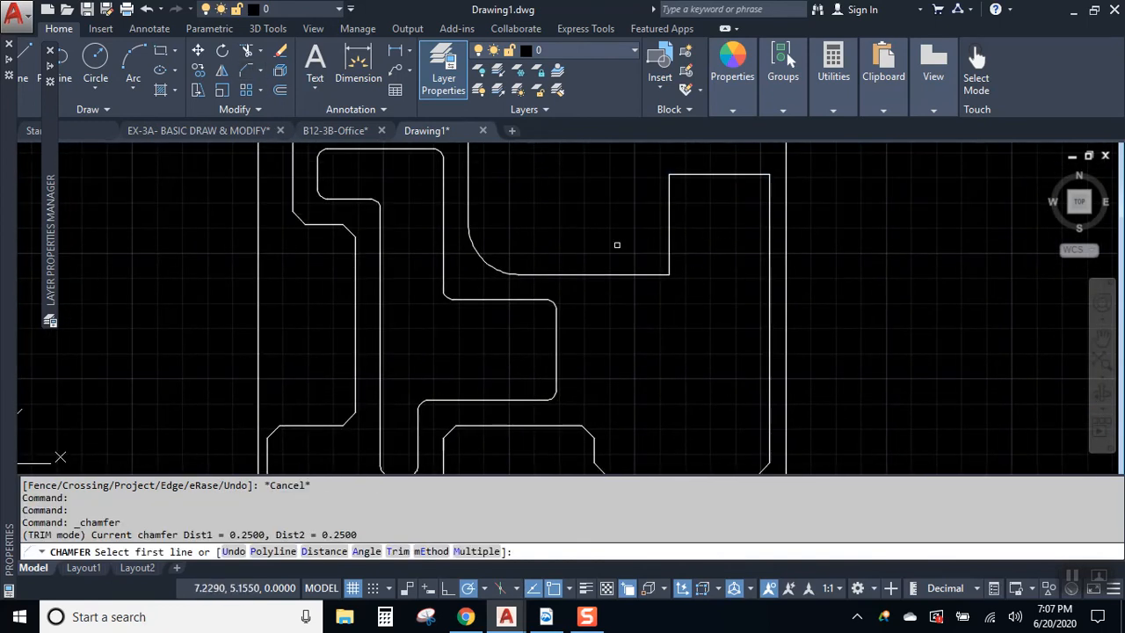
key("Return")
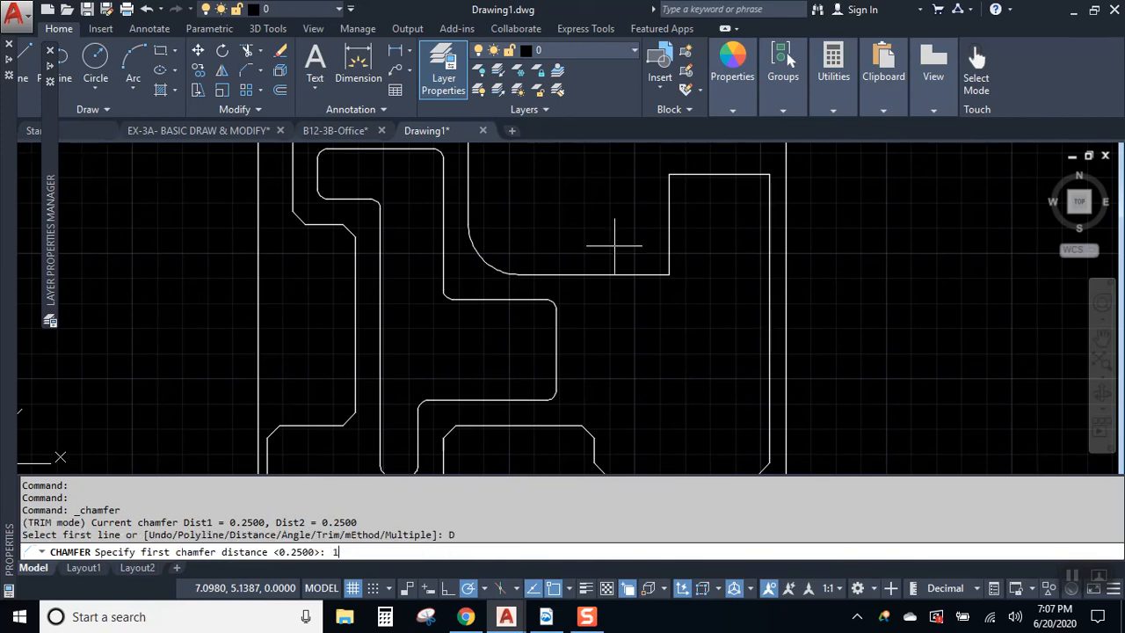
key("Return")
type(".5")
key("Return")
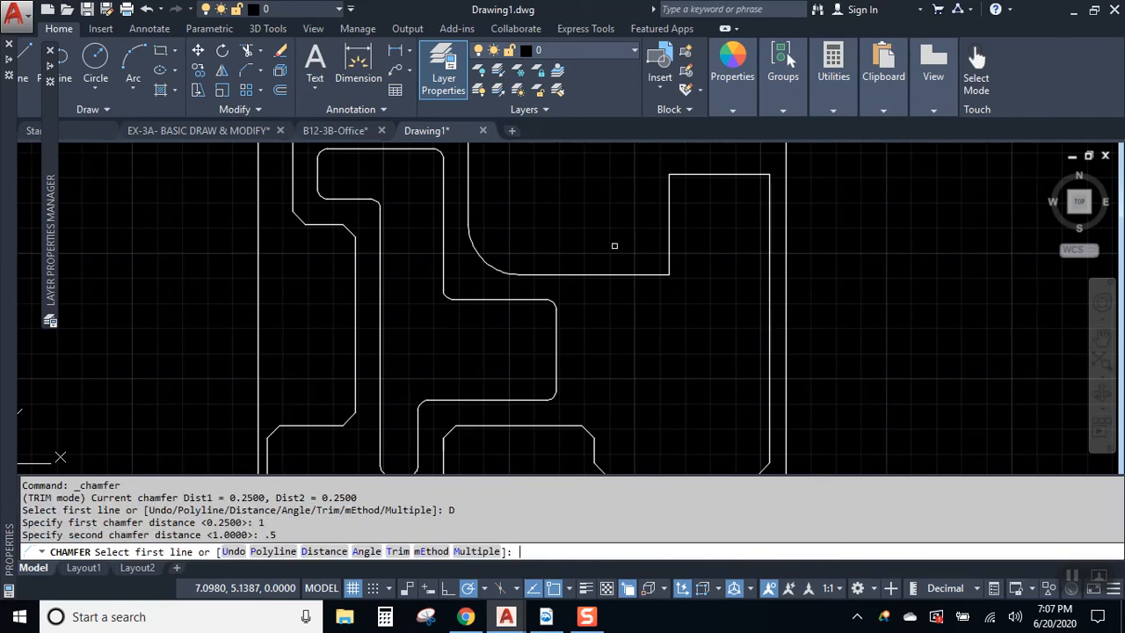
left_click(646, 273)
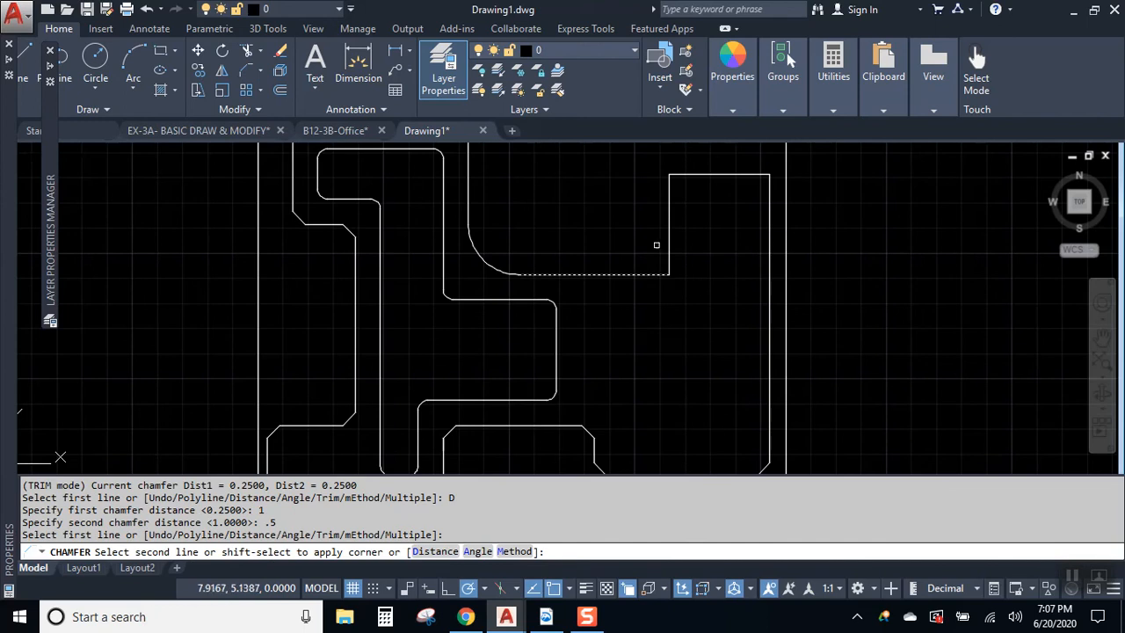
left_click(668, 244)
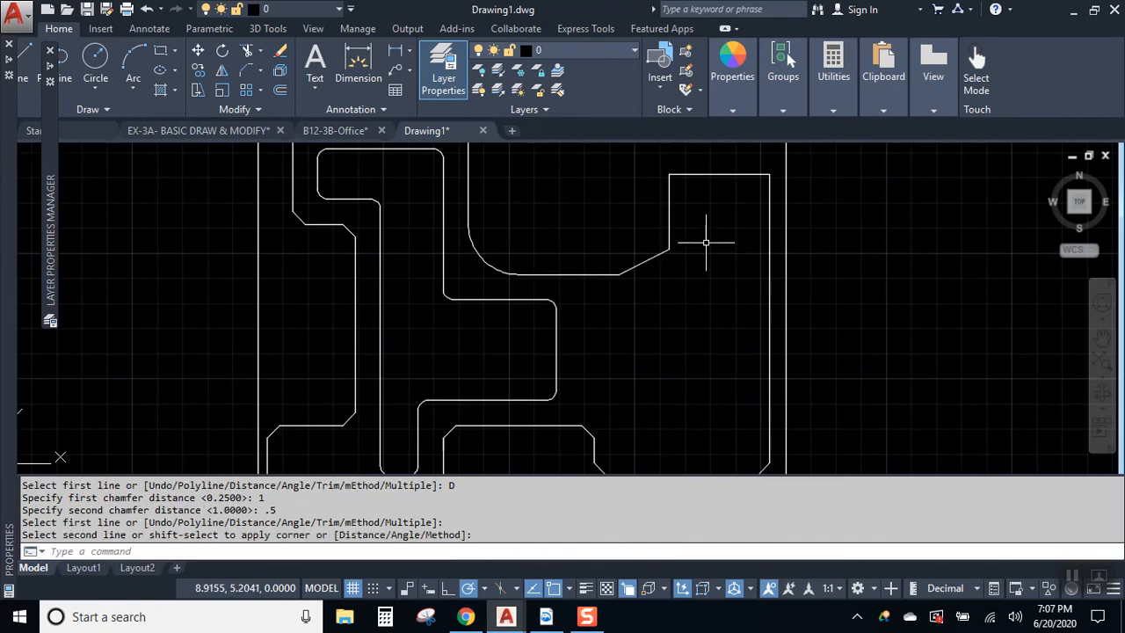
Step: Offset the edges of the outline's upper-right block repeatedly inward at 0.25 spacing to build a grid of construction lines
scroll(706, 243, "down", 2)
scroll(714, 256, "up", 2)
middle_click_drag(716, 251, 582, 321)
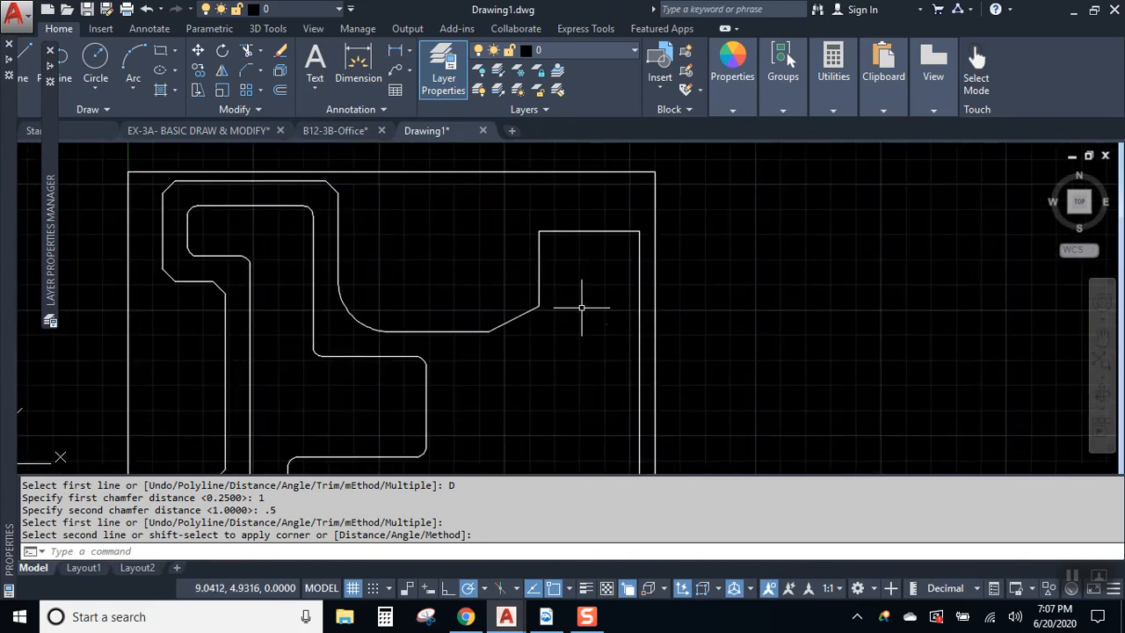
left_click(552, 249)
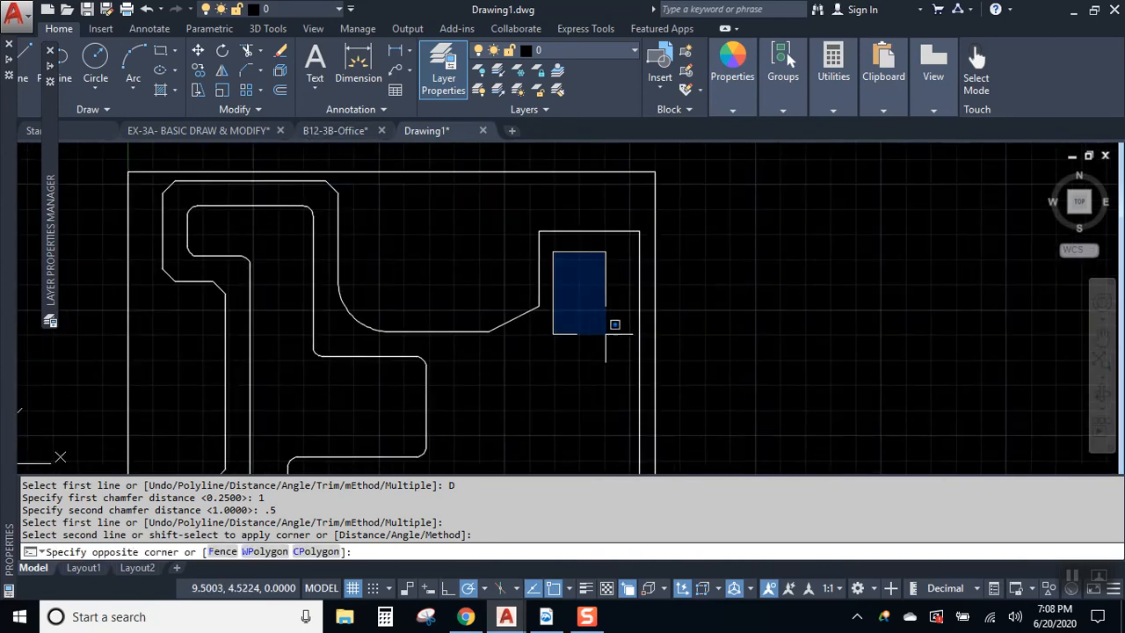
left_click(619, 289)
left_click(576, 263)
left_click(604, 300)
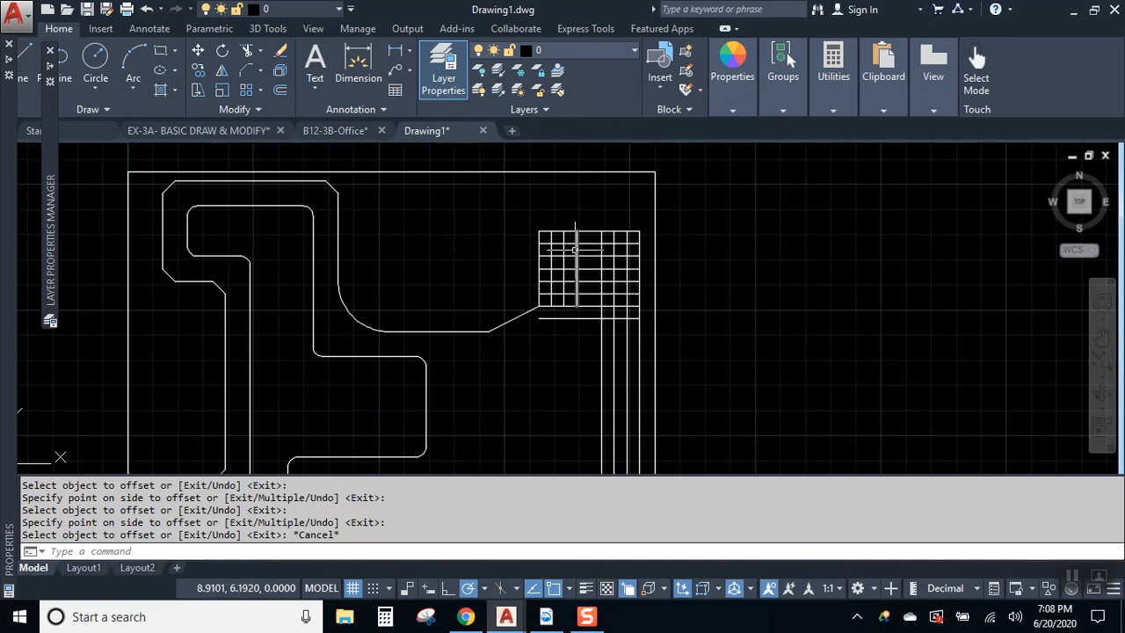
Step: Trim the grid line ends that cross the outermost band along the top and left of the upper-right block
scroll(584, 249, "up", 4)
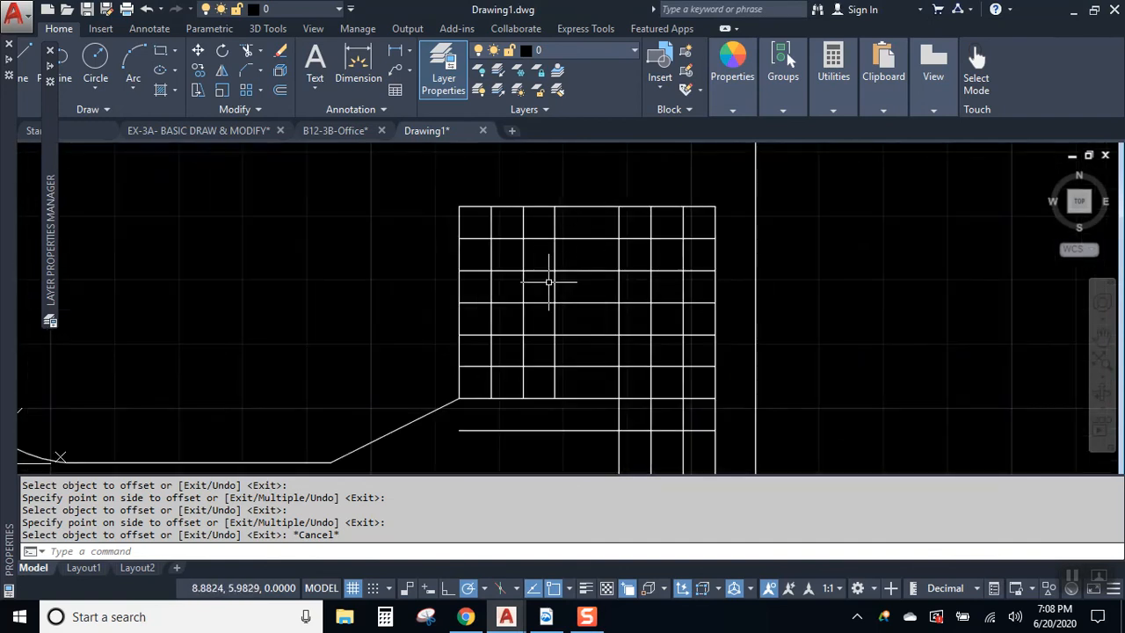
middle_click_drag(542, 281, 516, 256)
type("r")
key("Return")
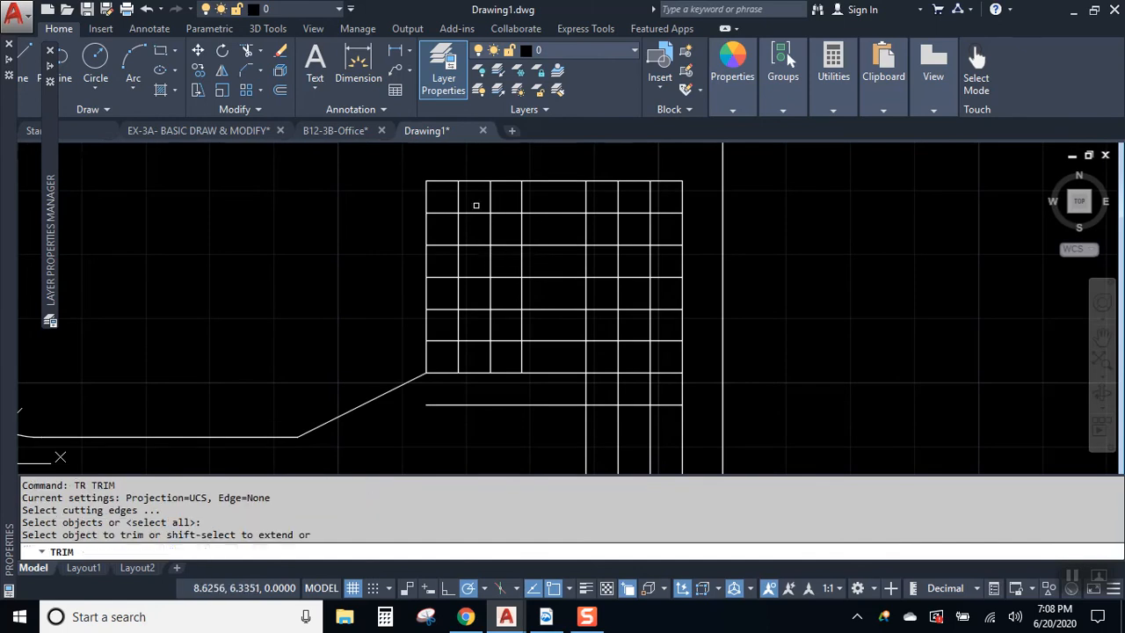
left_click(670, 200)
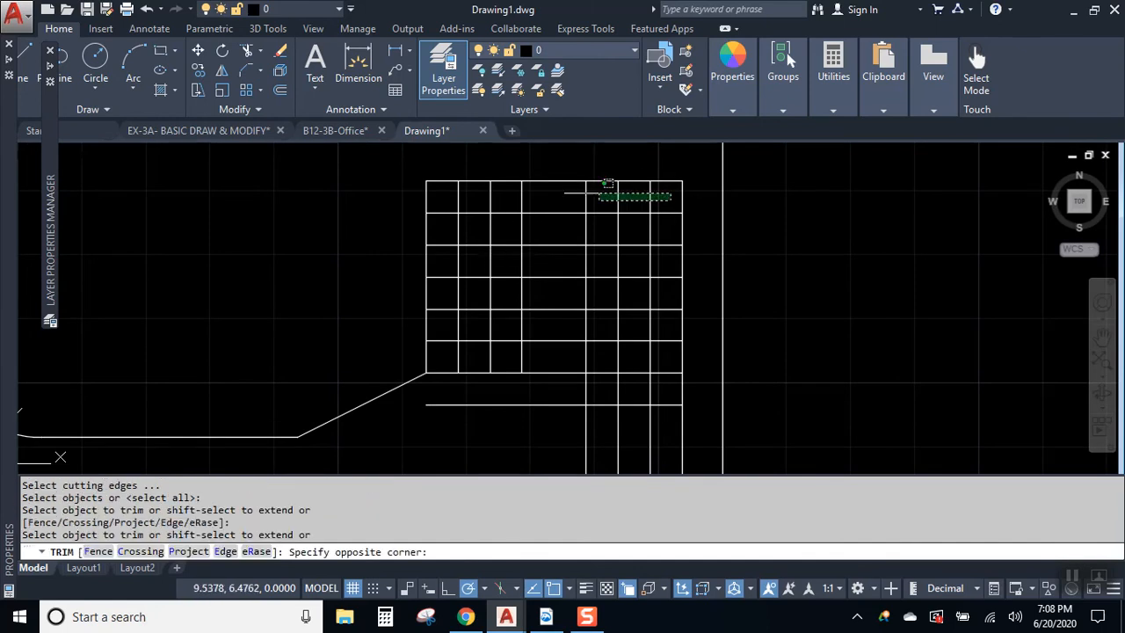
left_click(450, 192)
left_click(452, 197)
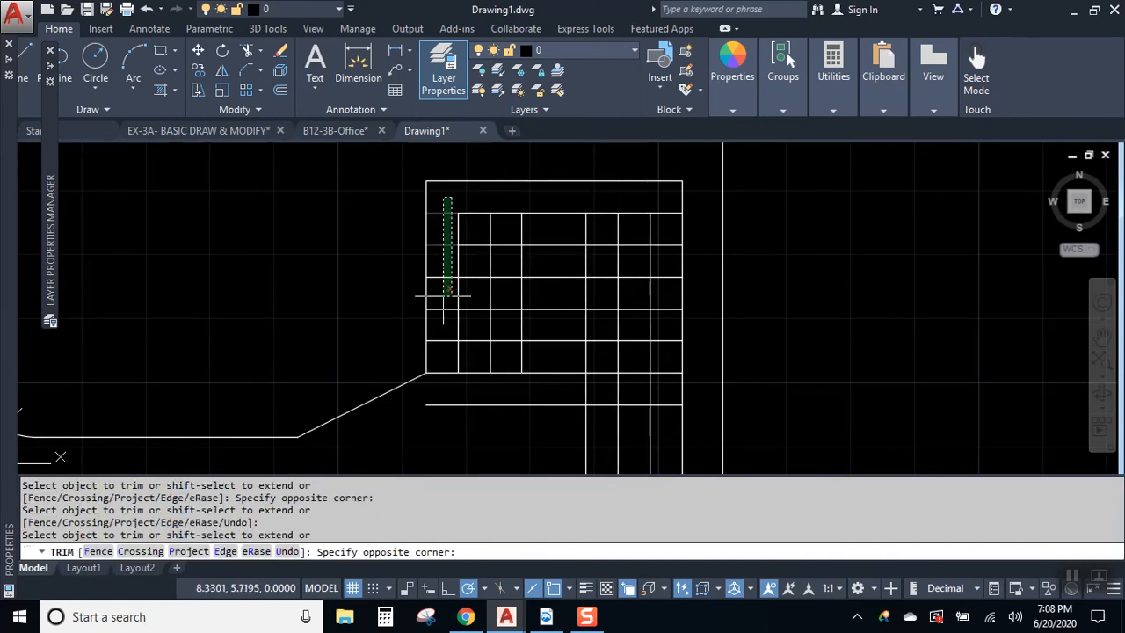
left_click(437, 398)
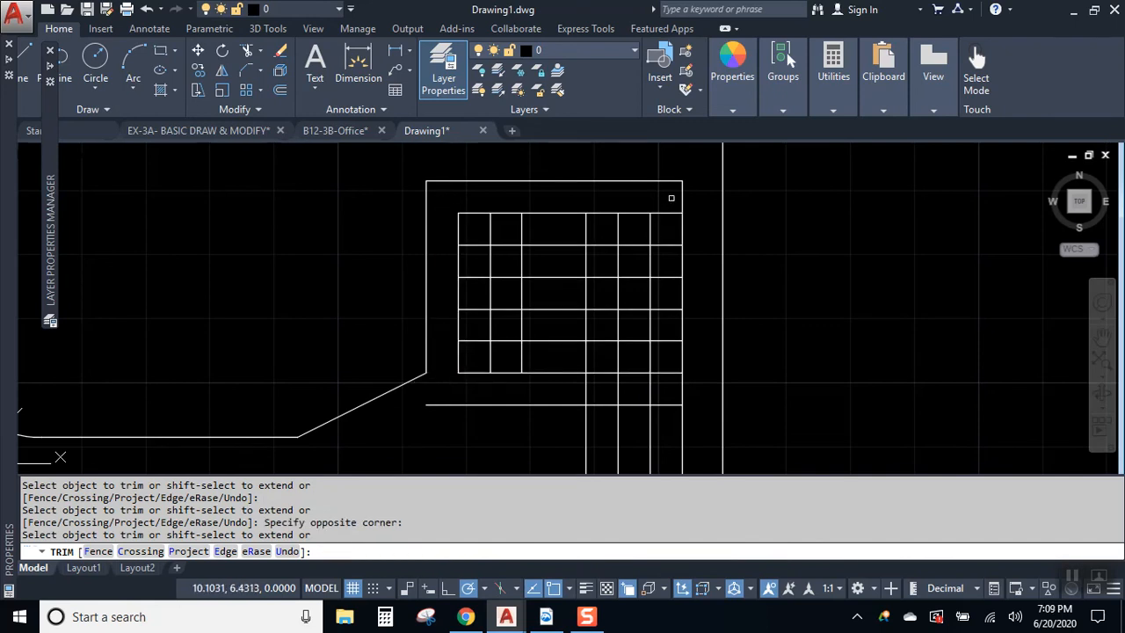
Step: Trim the grid ends along the block's right and bottom bands and clear the remaining segments to leave three nested squares
left_click(671, 196)
left_click(659, 386)
left_click(660, 380)
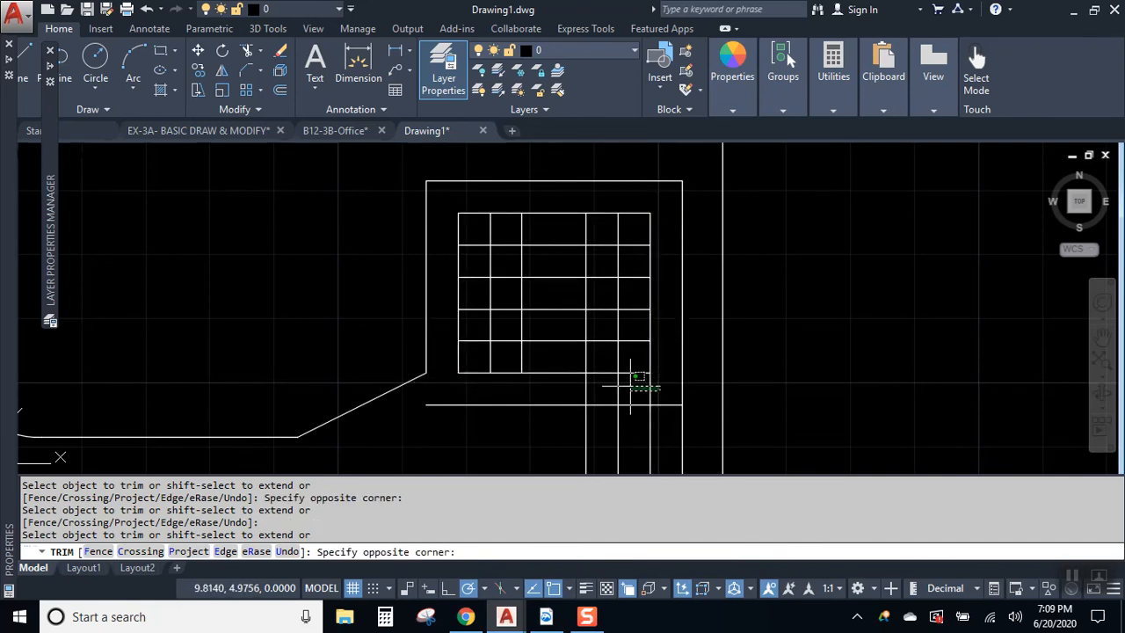
left_click(577, 392)
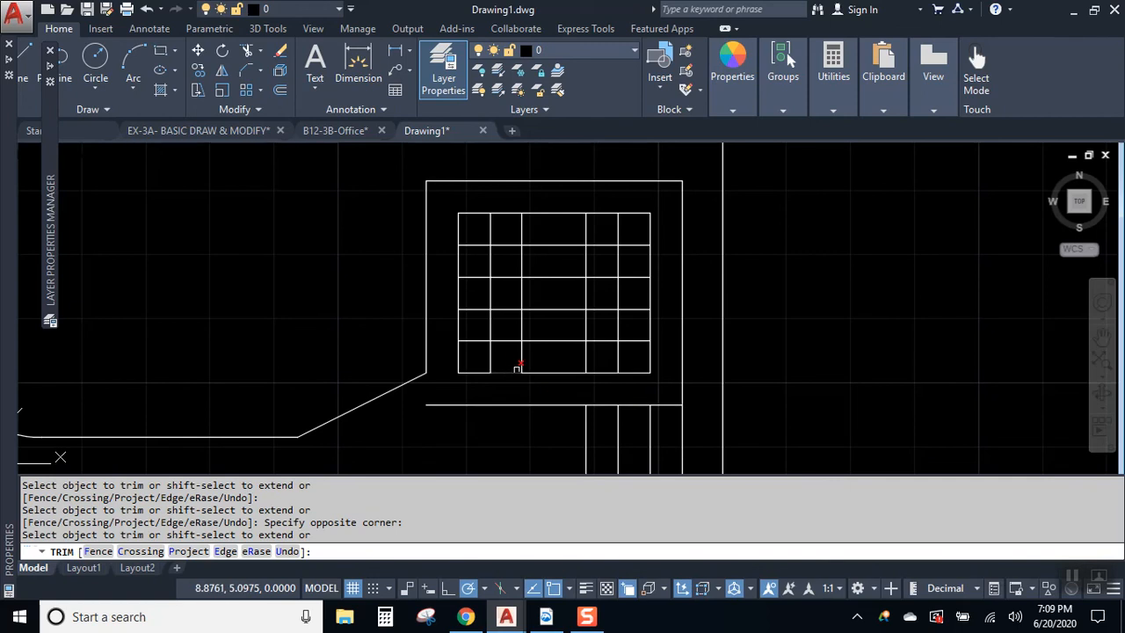
key("Escape")
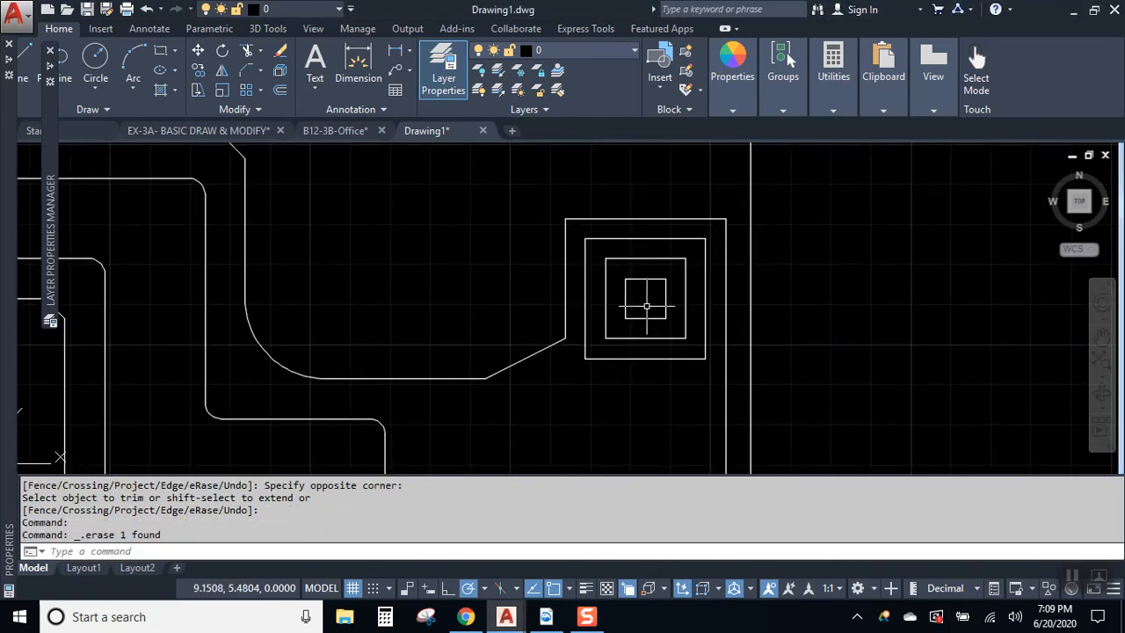
Step: Measure the side lengths of the innermost nested square with Quick measure
scroll(631, 302, "up", 2)
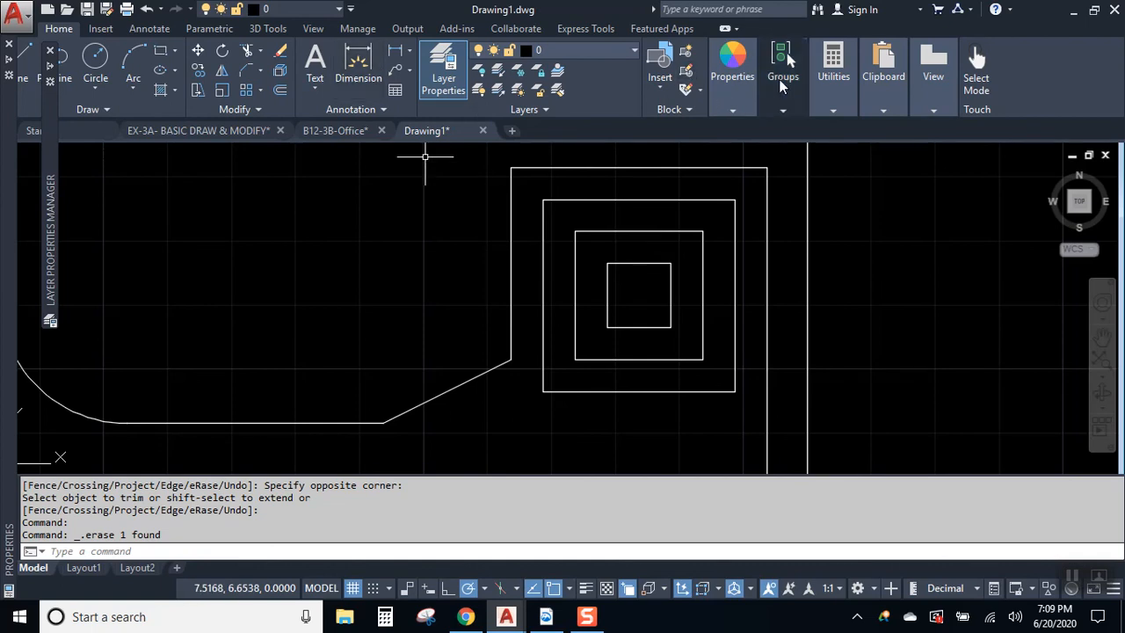
left_click(833, 83)
left_click(795, 147)
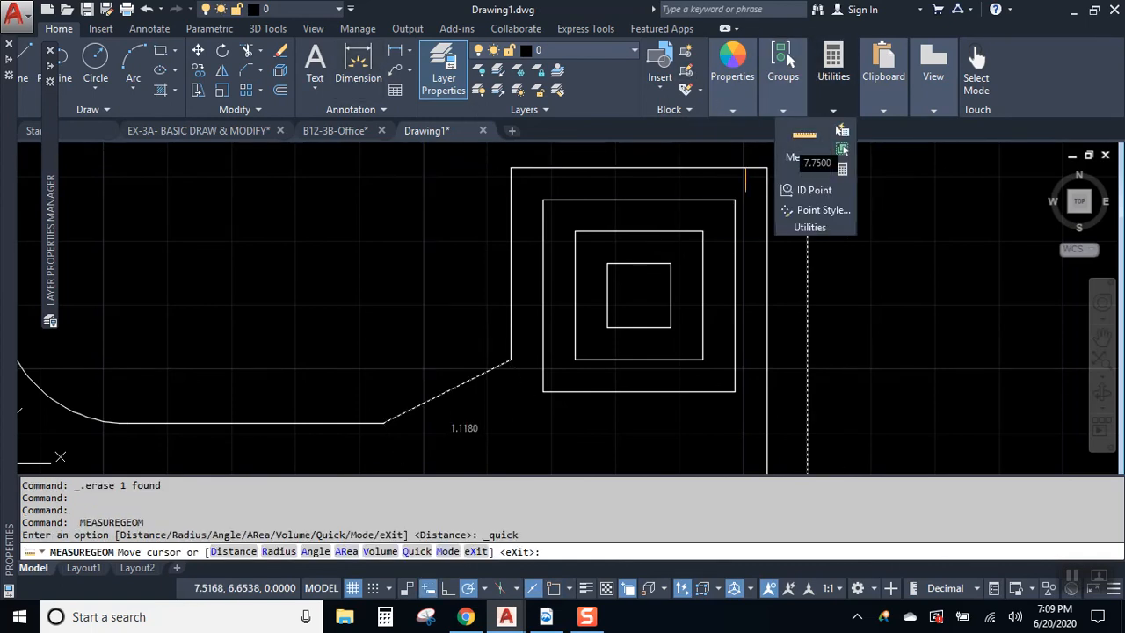
scroll(655, 292, "up", 6)
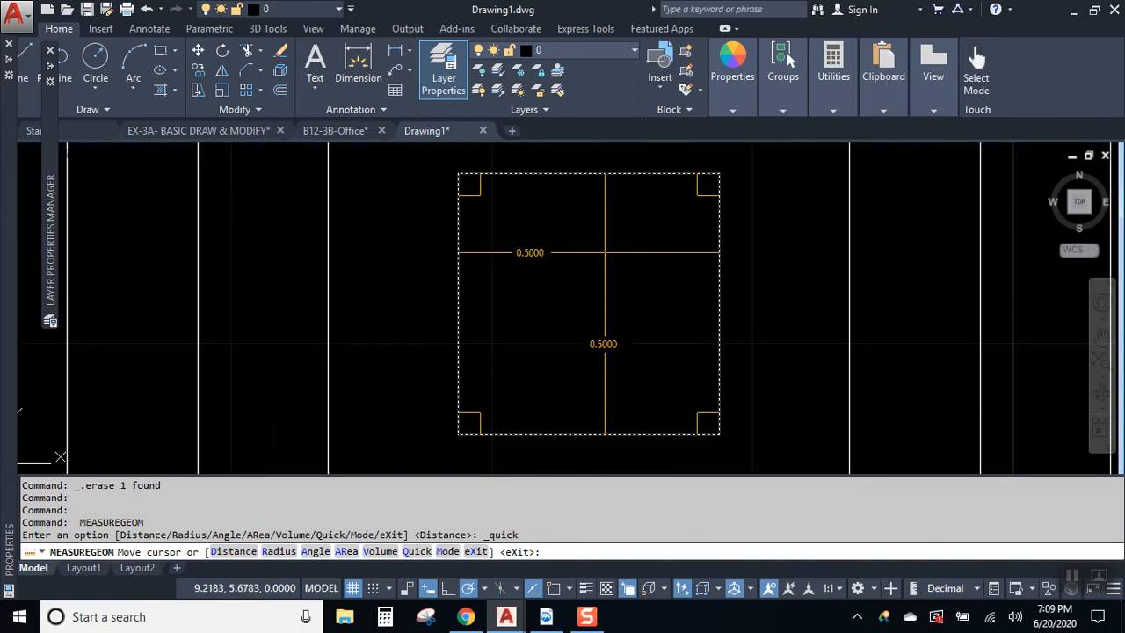
scroll(605, 260, "down", 4)
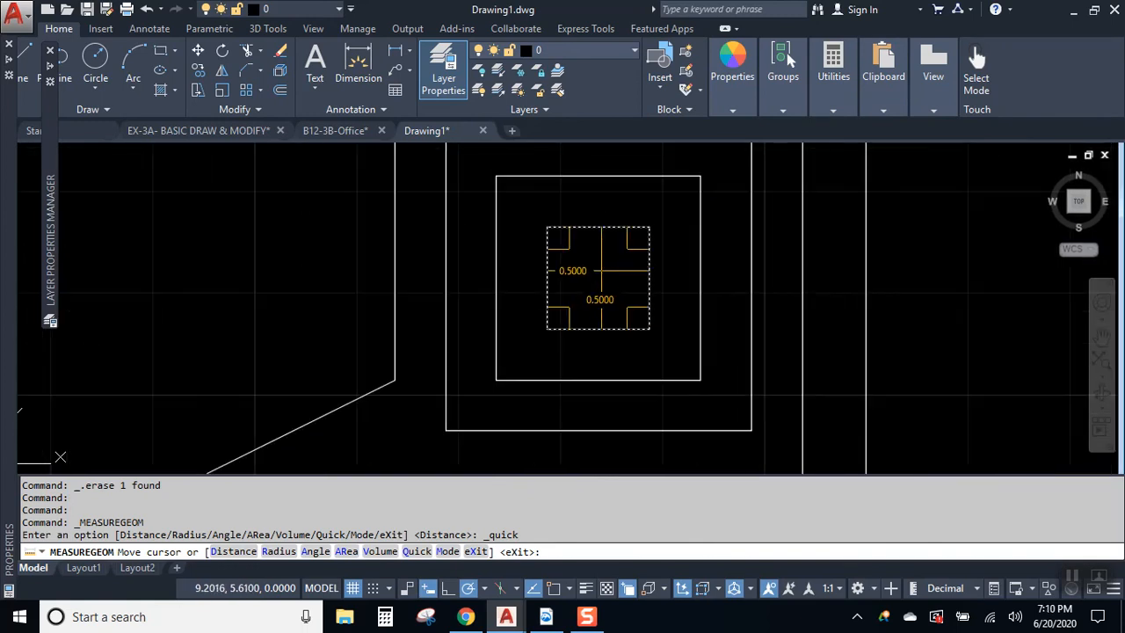
scroll(598, 271, "down", 2)
key("Escape")
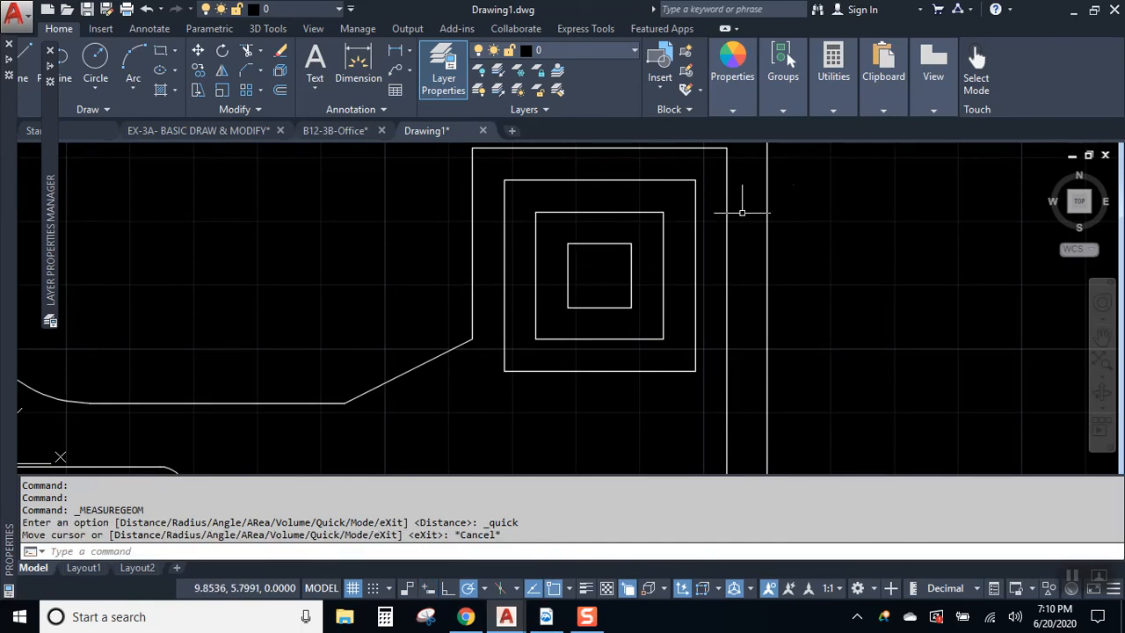
left_click(827, 111)
left_click(814, 168)
left_click(775, 199)
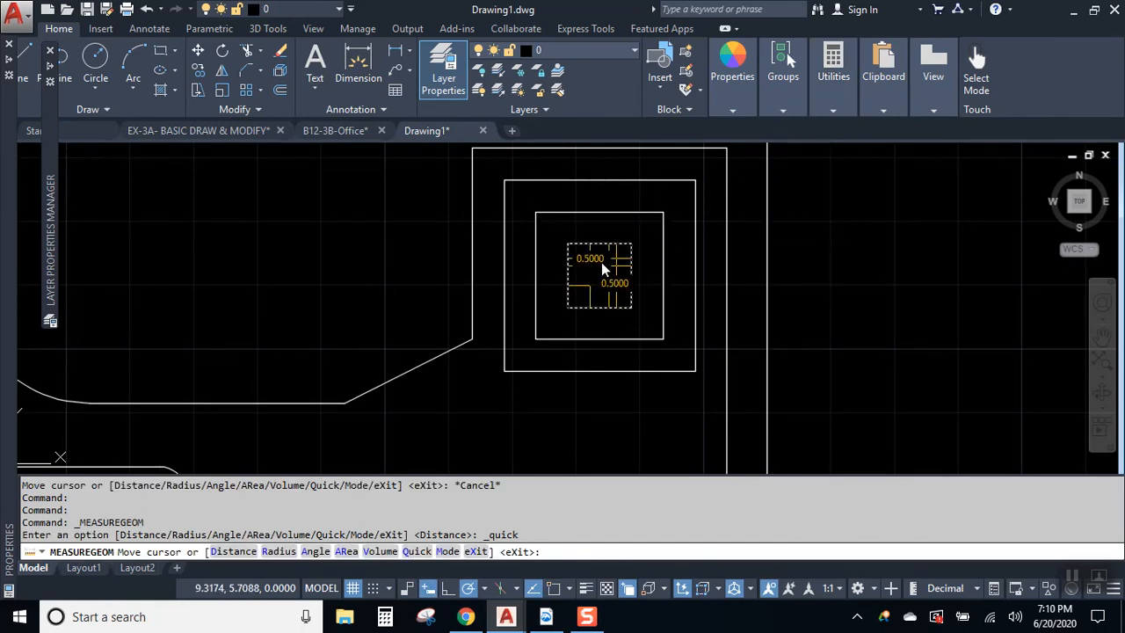
scroll(610, 278, "up", 4)
key("Escape")
scroll(603, 272, "down", 5)
mouse_move(635, 302)
middle_mouse_down()
mouse_move(707, 265)
mouse_move(672, 312)
middle_mouse_up()
scroll(712, 274, "down", 2)
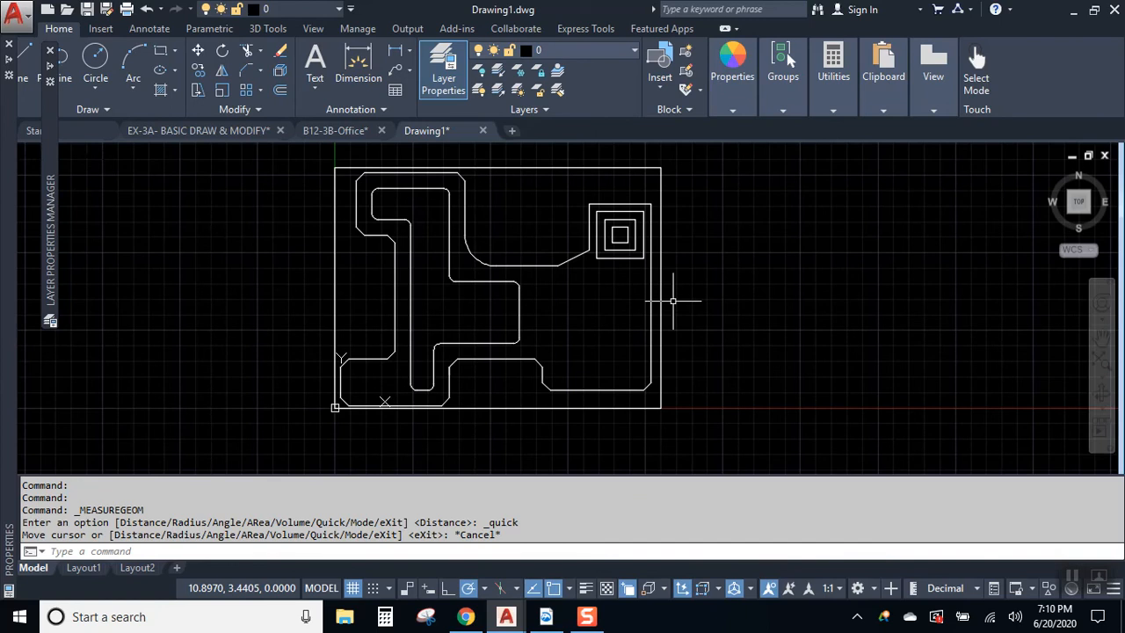
Step: Draw two lines extending the outline's bottom and right edges past each other at the chamfered lower-right corner
left_click(582, 313)
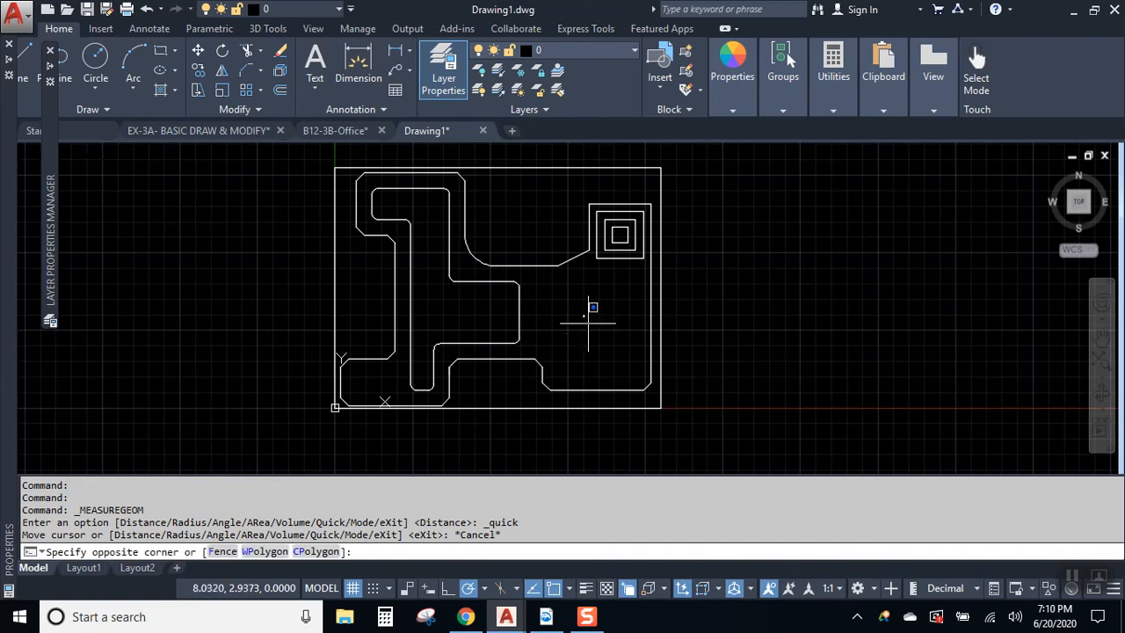
left_click(633, 372)
scroll(632, 364, "up", 2)
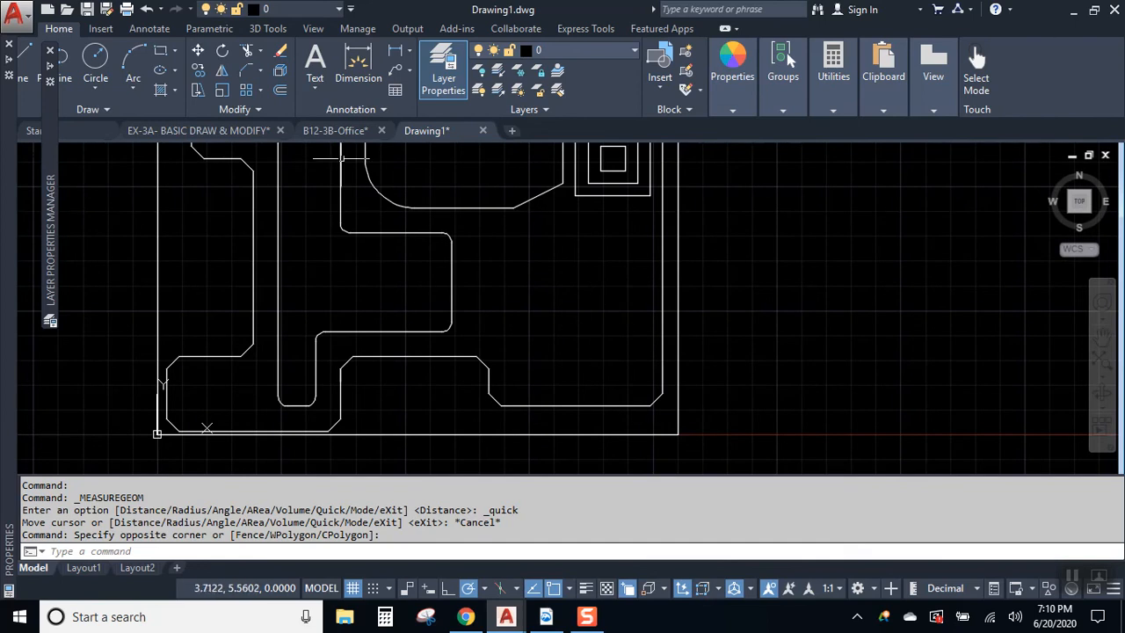
left_click(63, 61)
scroll(684, 411, "up", 4)
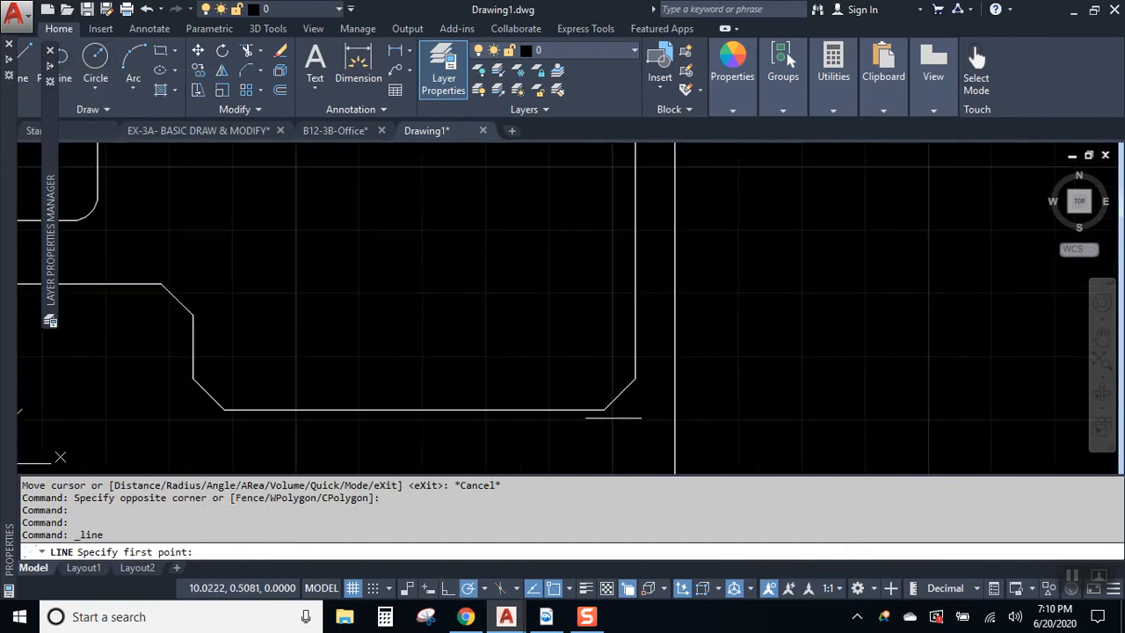
left_click(603, 407)
left_click(653, 407)
key("Return")
key("Return")
left_click(636, 409)
left_click(636, 420)
key("Return")
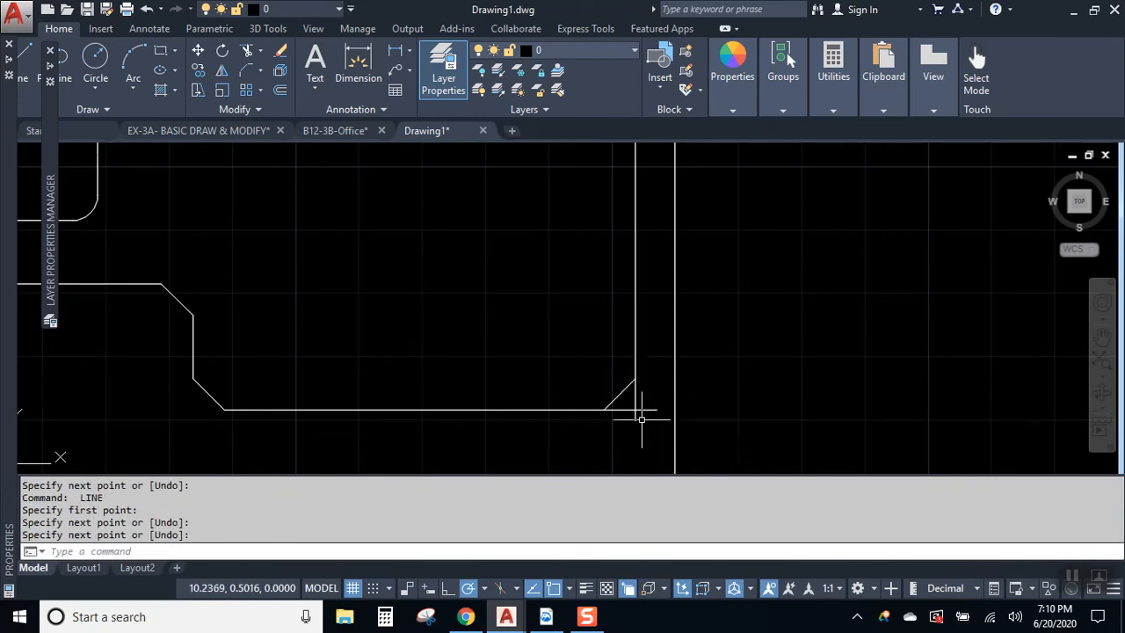
Step: Trim the overshooting ends of the two extension lines so they meet in a square corner outside the chamfer
scroll(635, 410, "up", 4)
type("tr")
key("Return")
key("Return")
left_click(655, 440)
left_click(616, 400)
left_click(658, 444)
left_click(607, 396)
key("Escape")
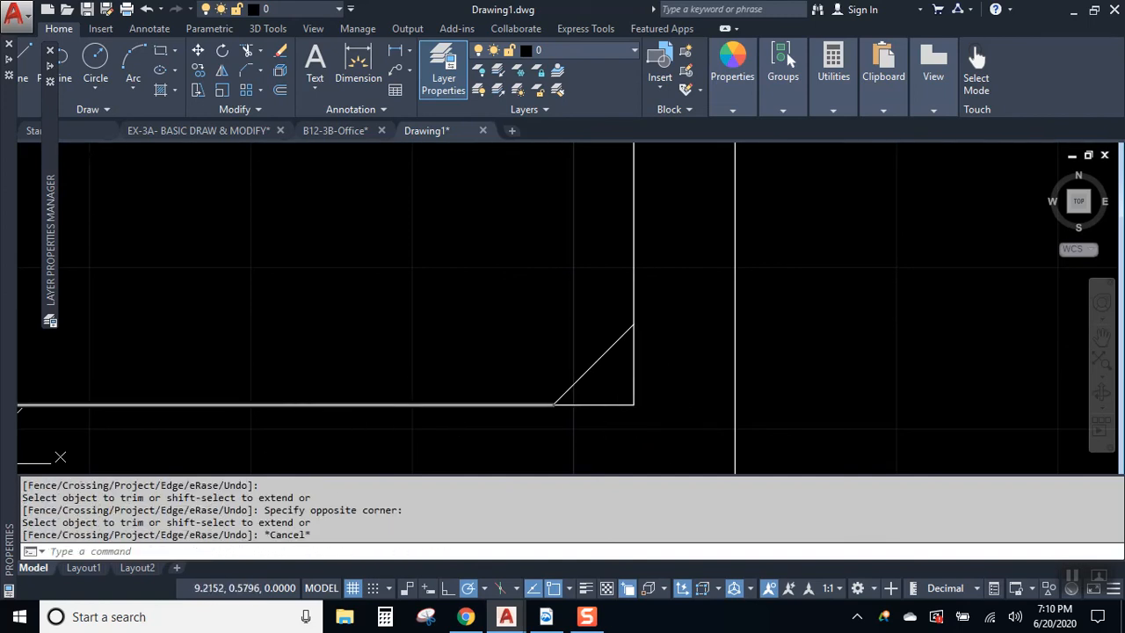
Step: Offset the outline's right edge and its lower-right bottom edge inward by 2
scroll(495, 381, "down", 5)
middle_click_drag(495, 382, 642, 417)
scroll(641, 417, "down", 4)
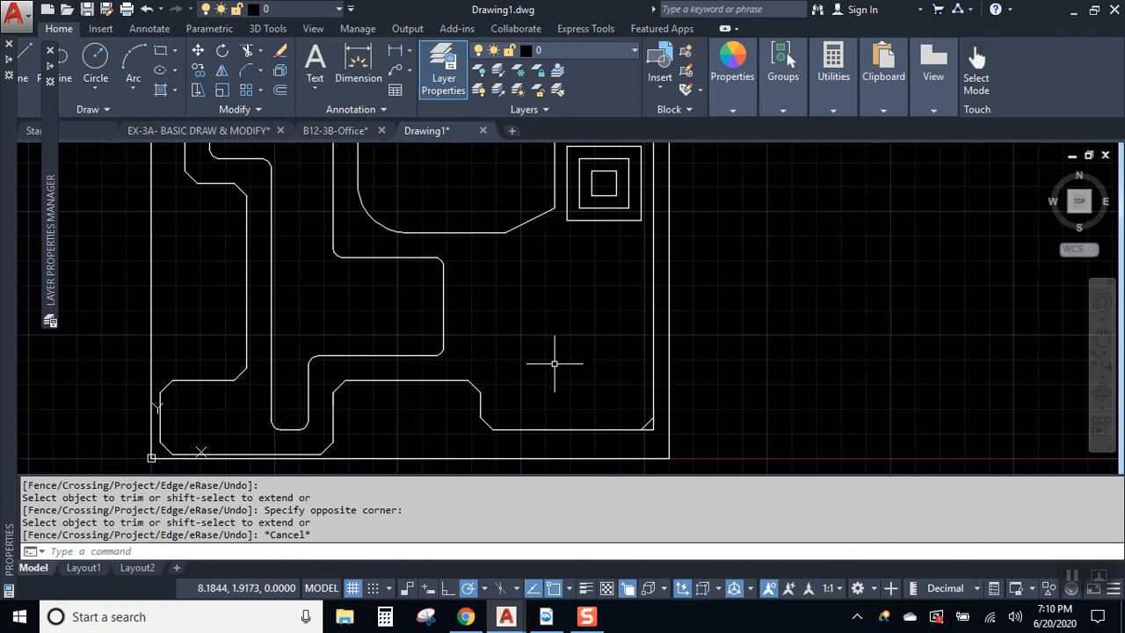
left_click(280, 89)
type("2")
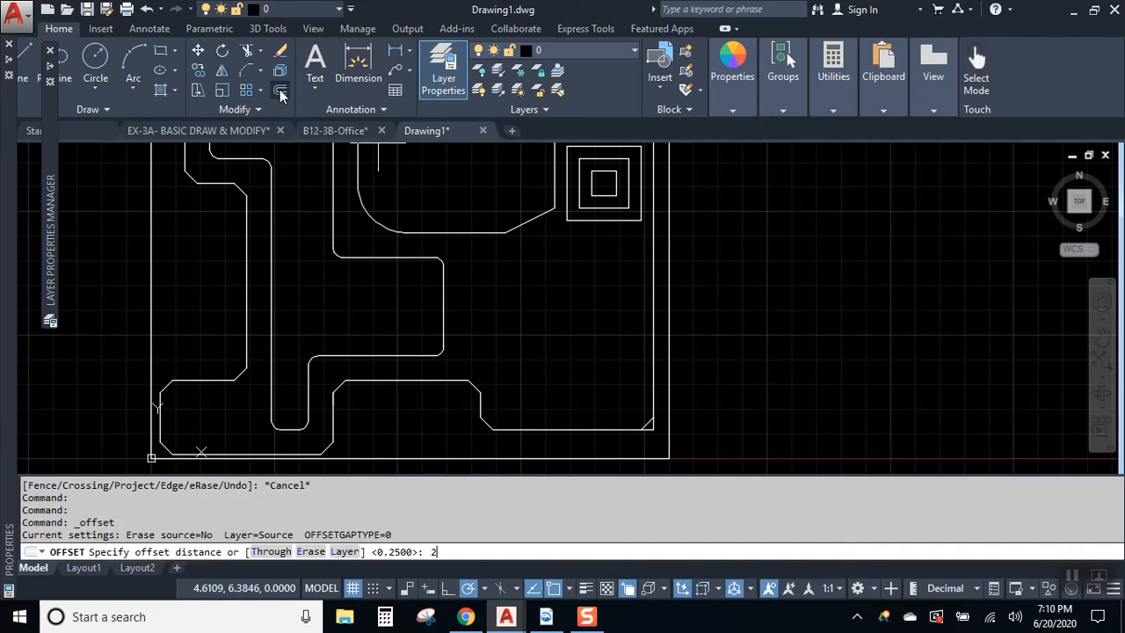
key("Return")
left_click(651, 349)
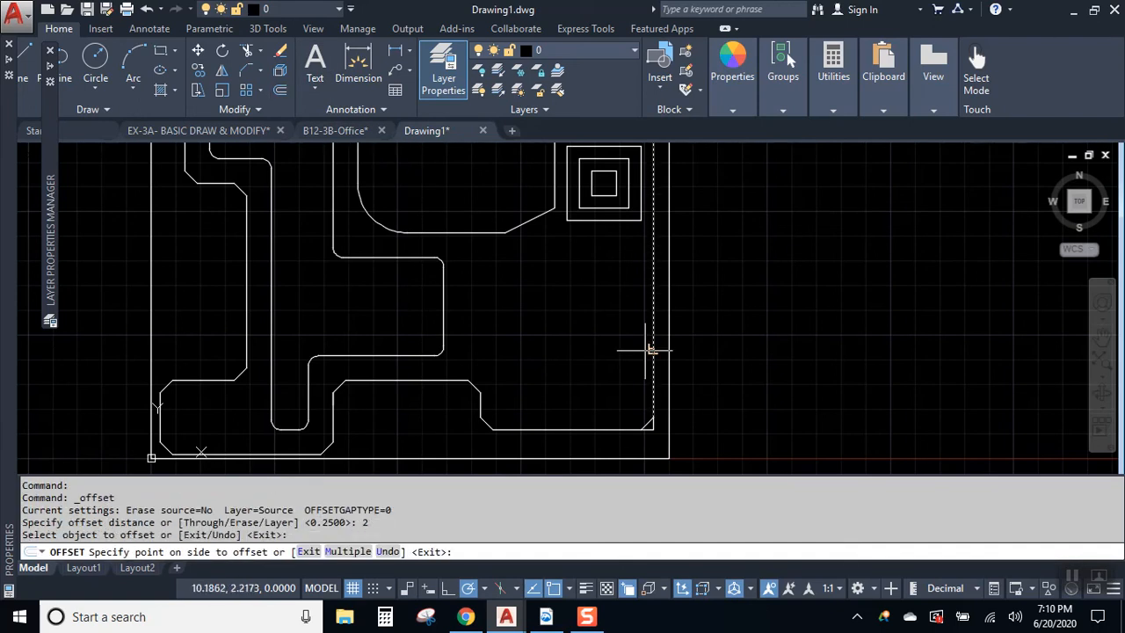
left_click(580, 373)
left_click(583, 427)
left_click(584, 356)
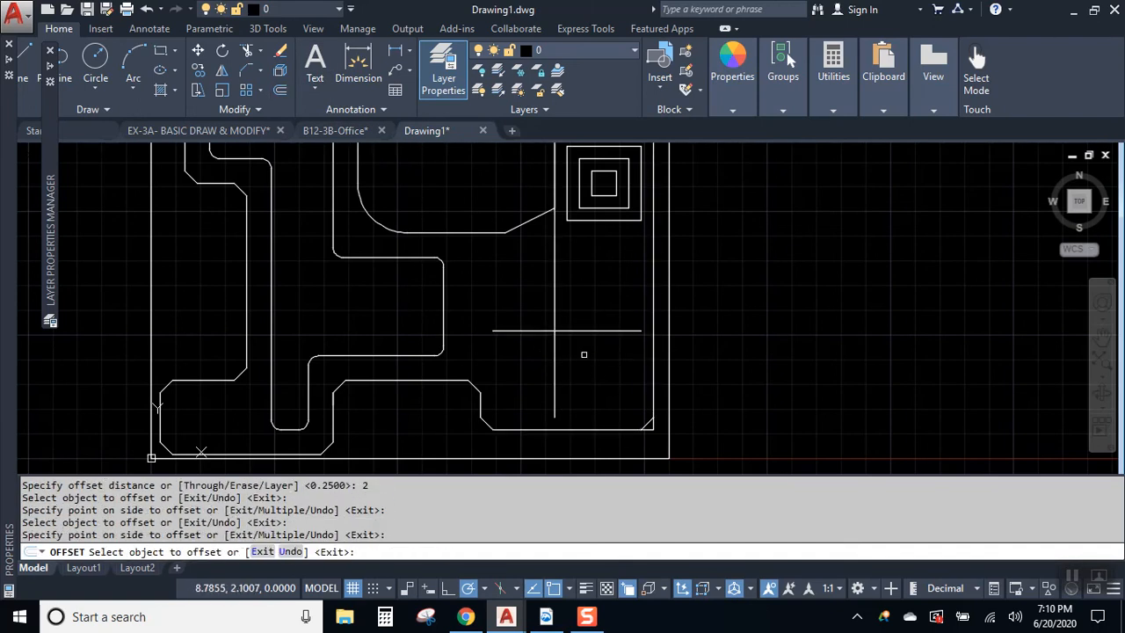
key("Escape")
Step: Erase the two offset construction lines that cross below the nested squares
left_click(575, 361)
left_click(527, 309)
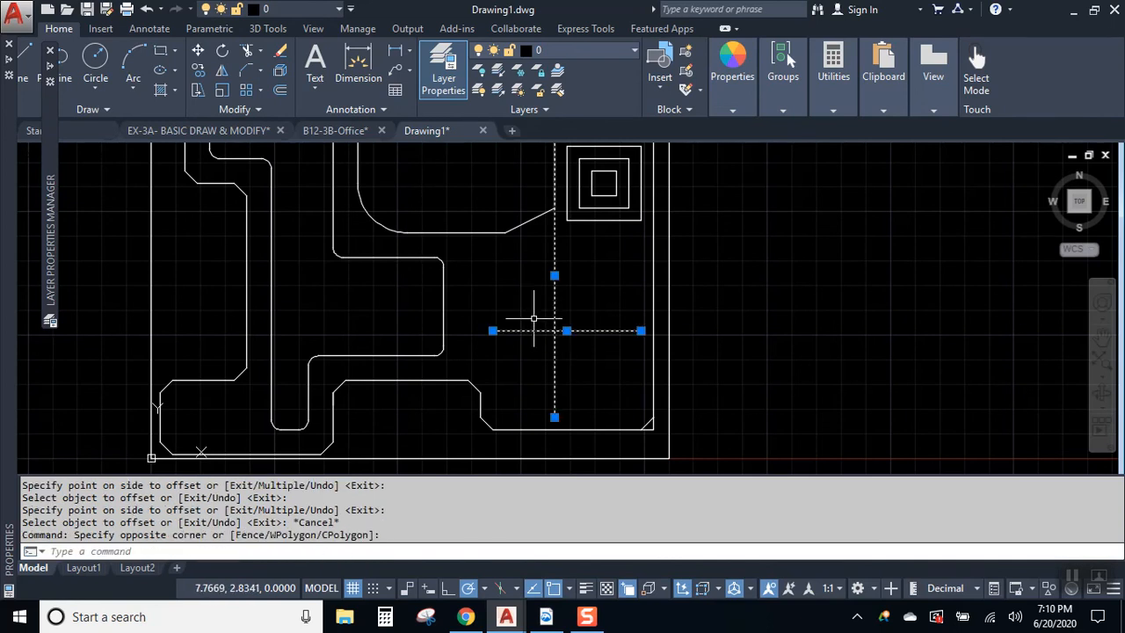
key("Delete")
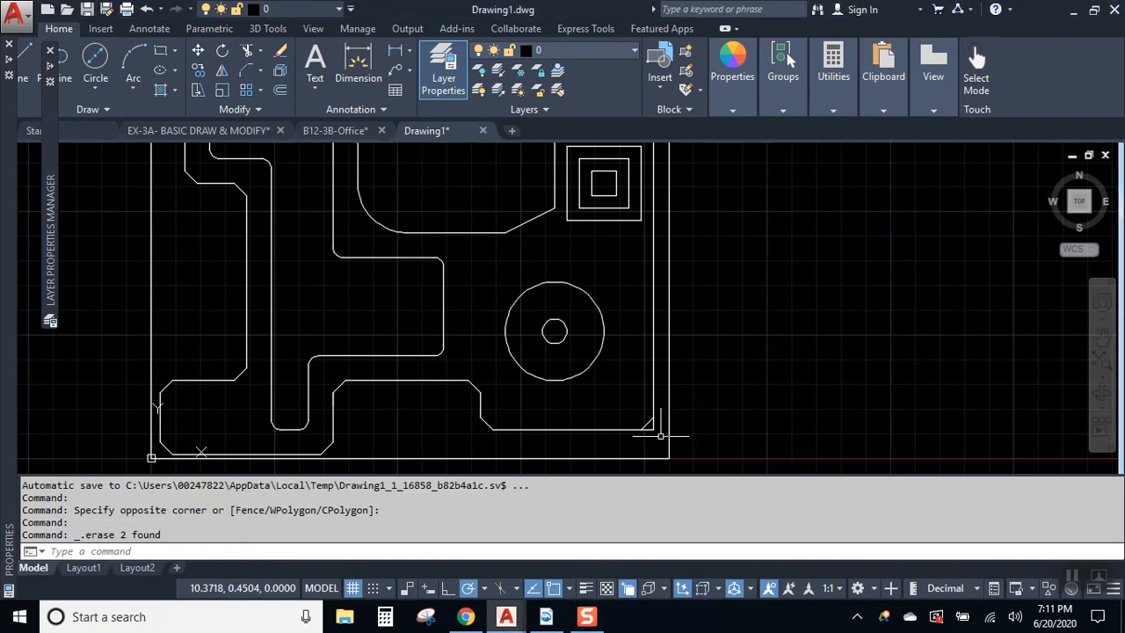
Step: Erase the two short extension lines outside the chamfer at the outline's lower-right corner
scroll(640, 431, "up", 4)
left_click(688, 429)
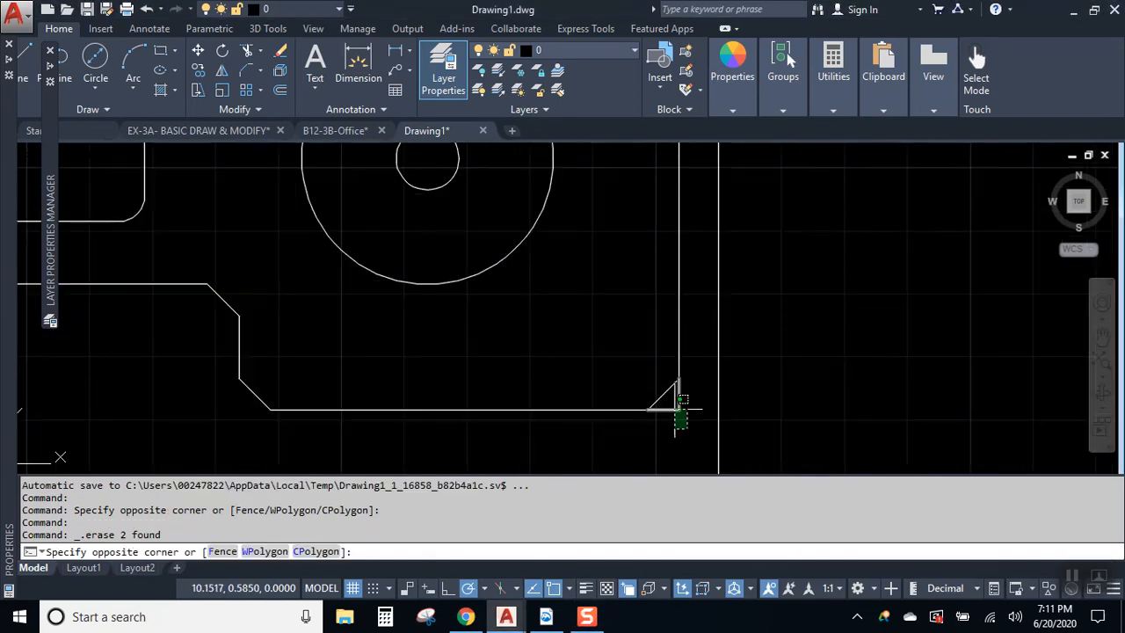
left_click(668, 387)
key("Delete")
scroll(735, 392, "down", 4)
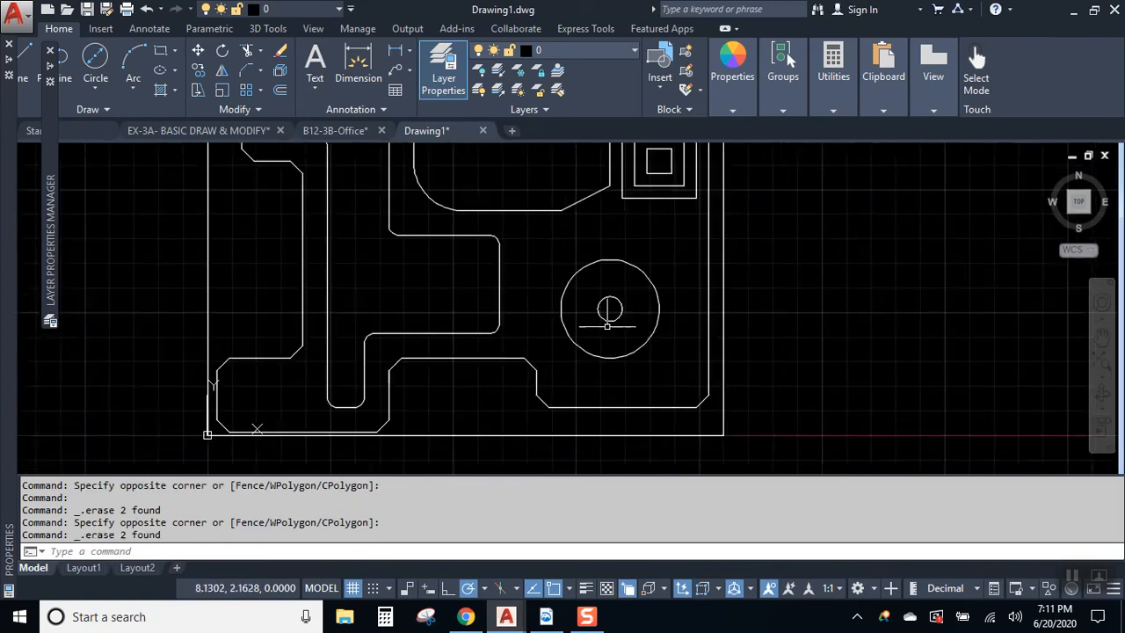
middle_click_drag(600, 288, 705, 325)
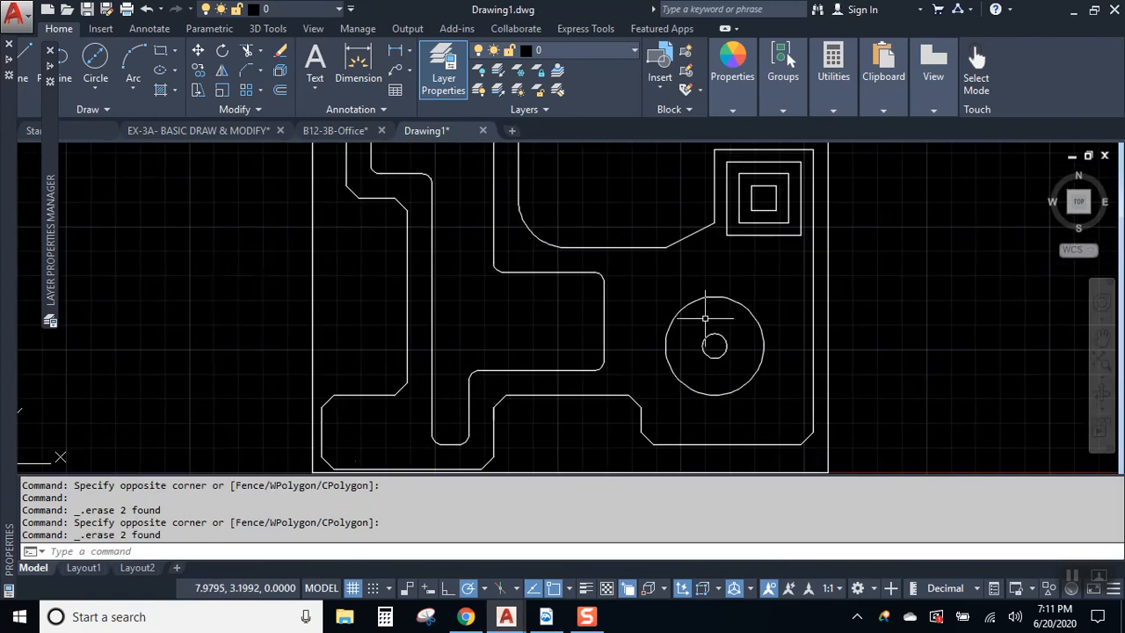
left_click(96, 86)
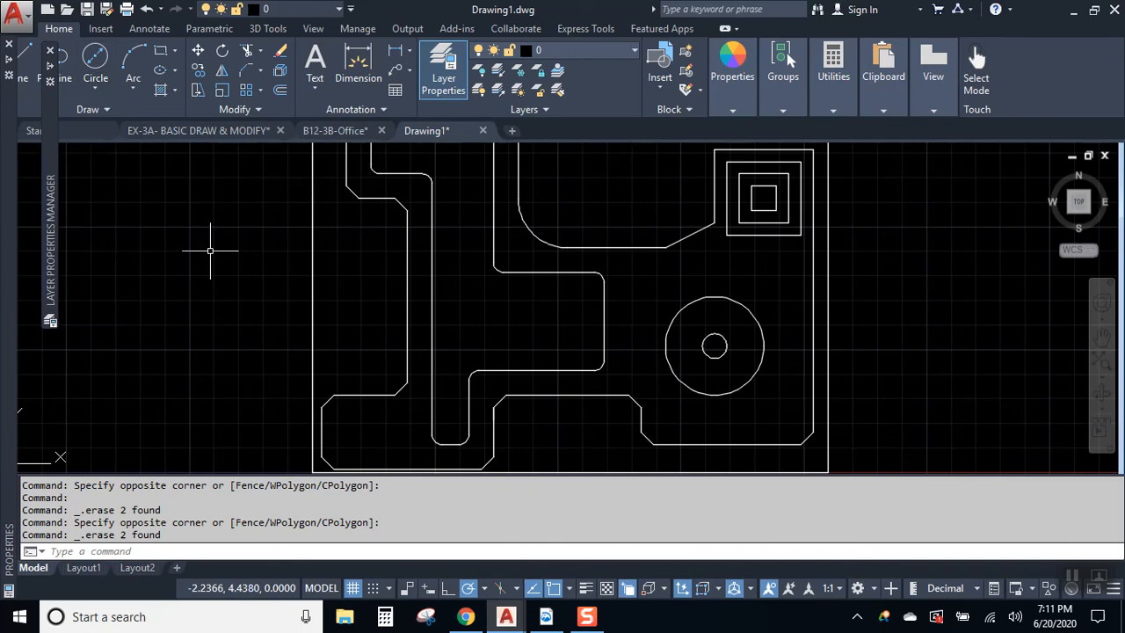
scroll(703, 365, "up", 5)
scroll(626, 322, "down", 5)
scroll(641, 322, "down", 4)
scroll(649, 322, "up", 2)
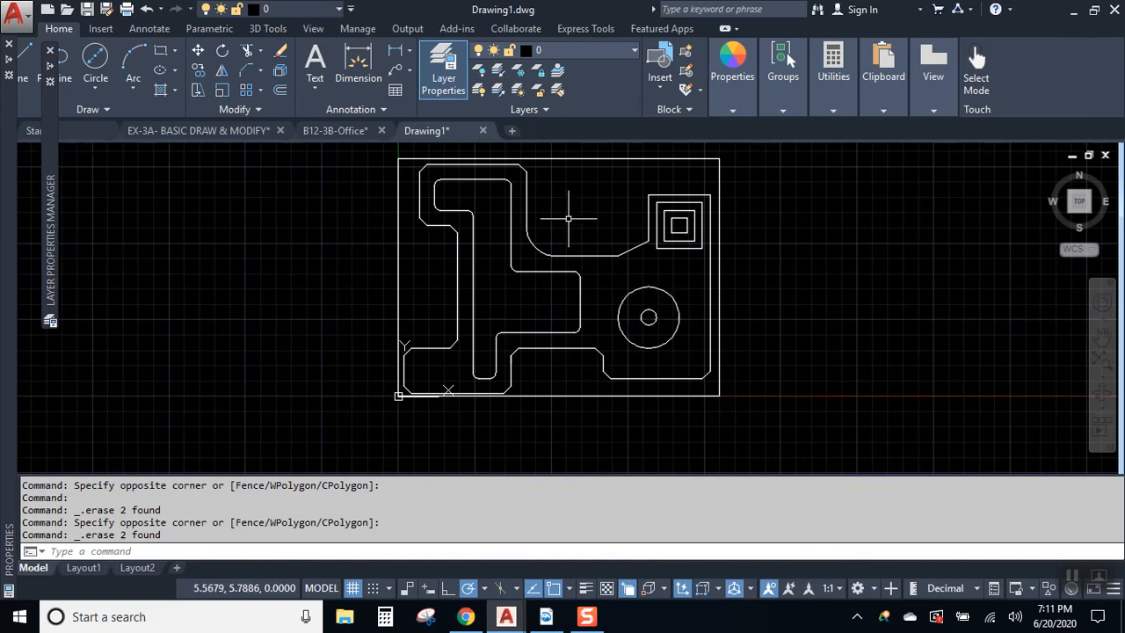
Step: Add a linear dimension across the outline's upper-left section, between the outer ends of its two top chamfers, placed above the border
scroll(563, 221, "up", 2)
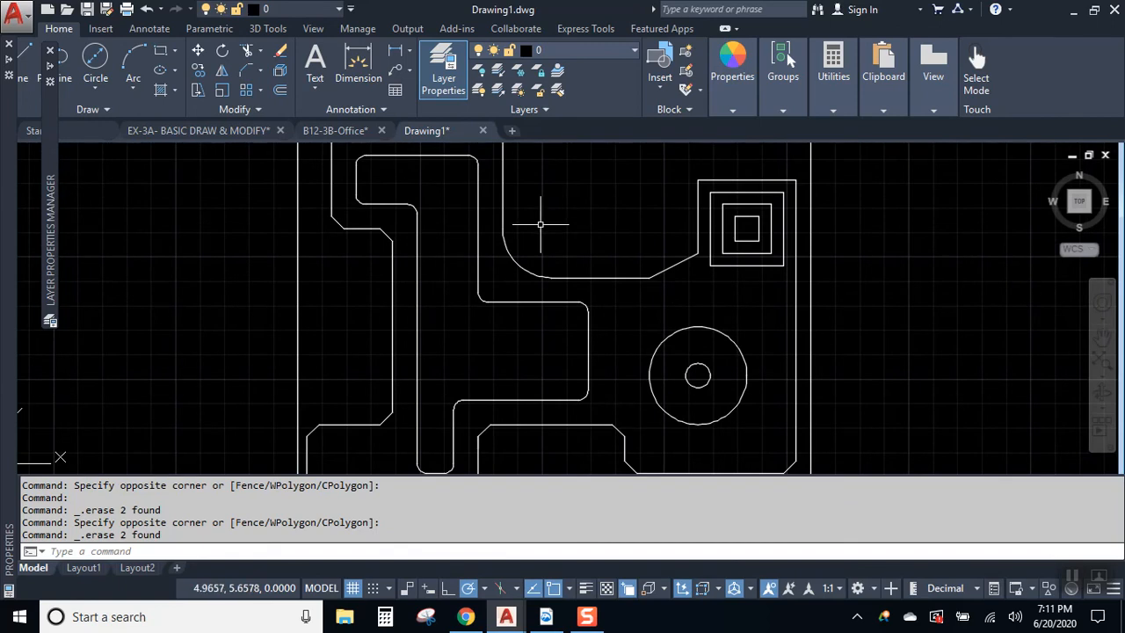
middle_click_drag(527, 221, 522, 303)
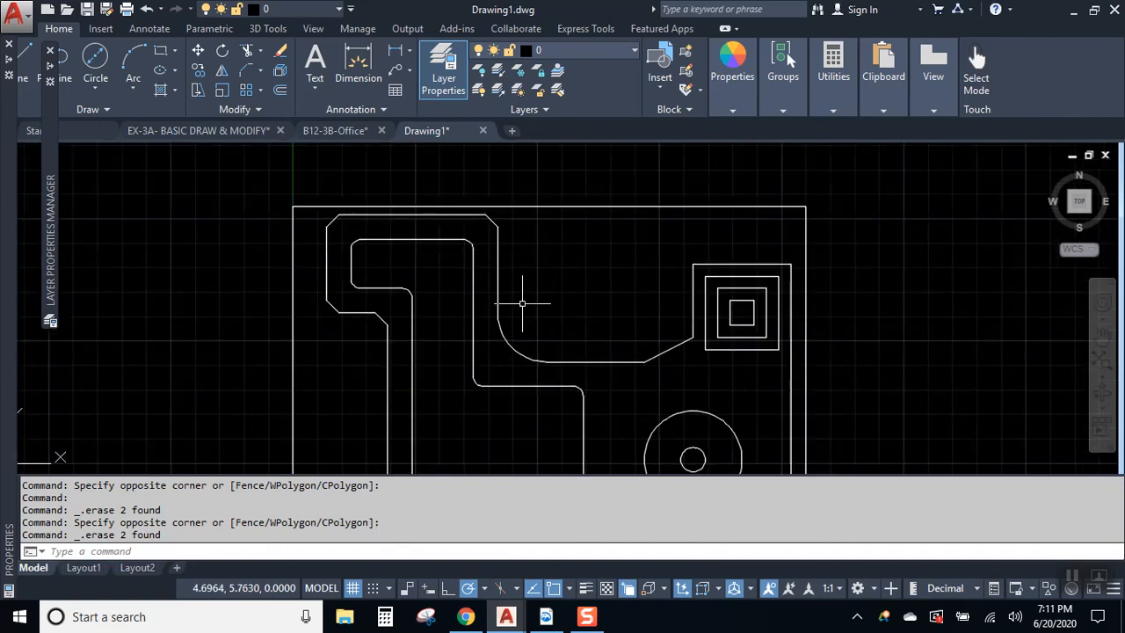
left_click(398, 58)
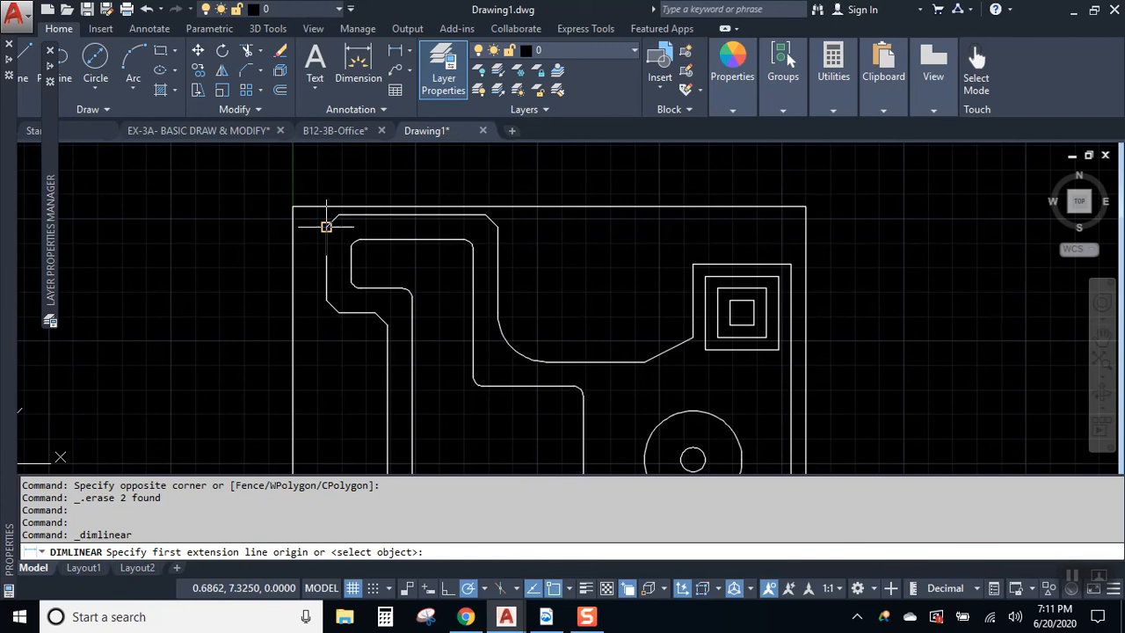
left_click(326, 226)
left_click(497, 228)
left_click(414, 172)
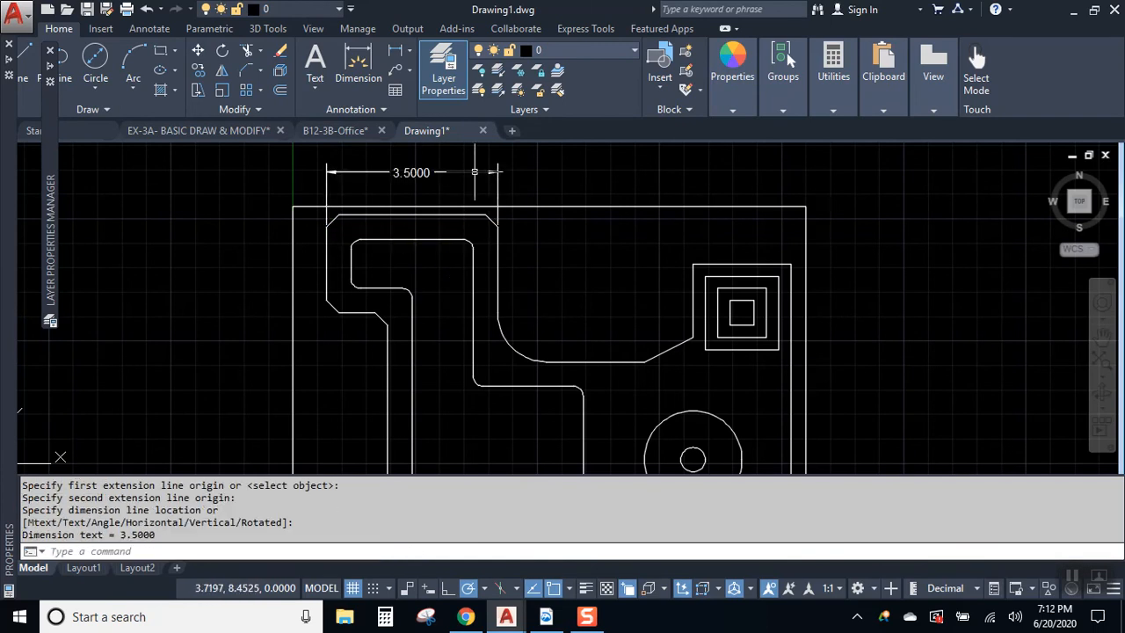
Step: Add a linear dimension from the upper-left section's right side to the left edge of the nested-square block, aligned with the first dimension
scroll(422, 189, "up", 2)
middle_click_drag(385, 217, 364, 254)
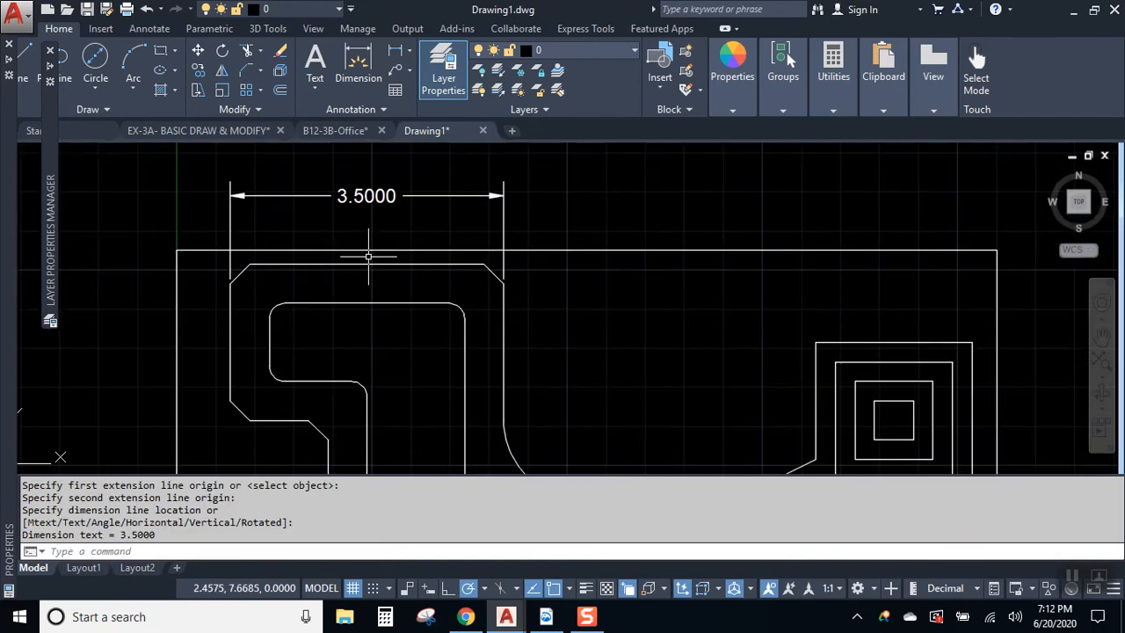
key("Return")
left_click(504, 283)
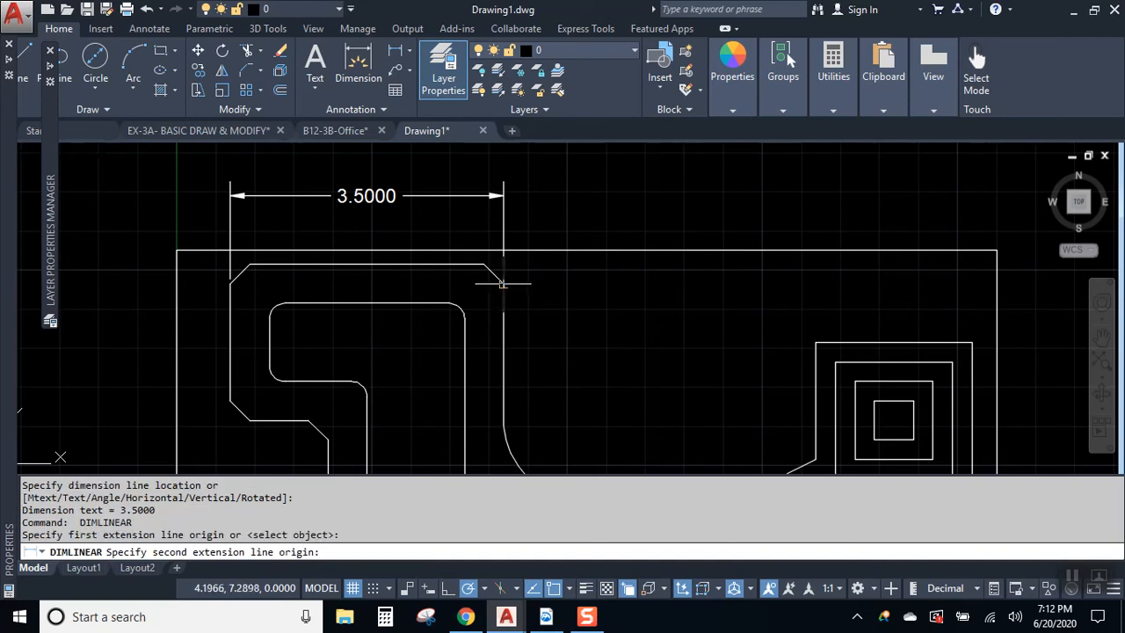
left_click(814, 343)
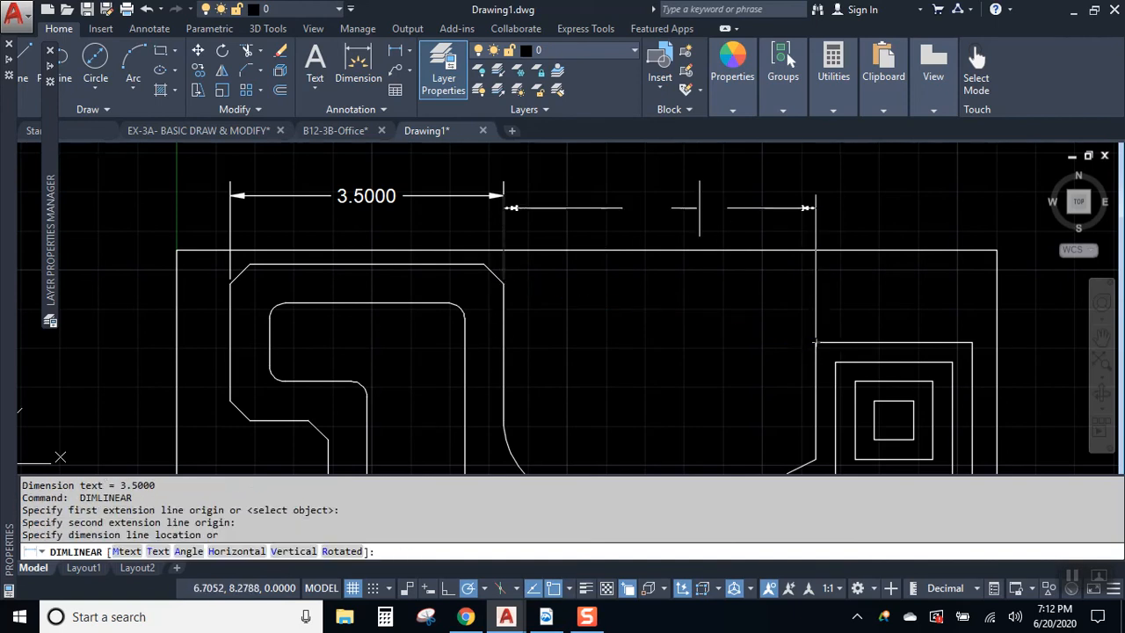
left_click(694, 197)
Step: Add a linear dimension across the top edge of the nested-square block, in line with the other two dimensions
key("Return")
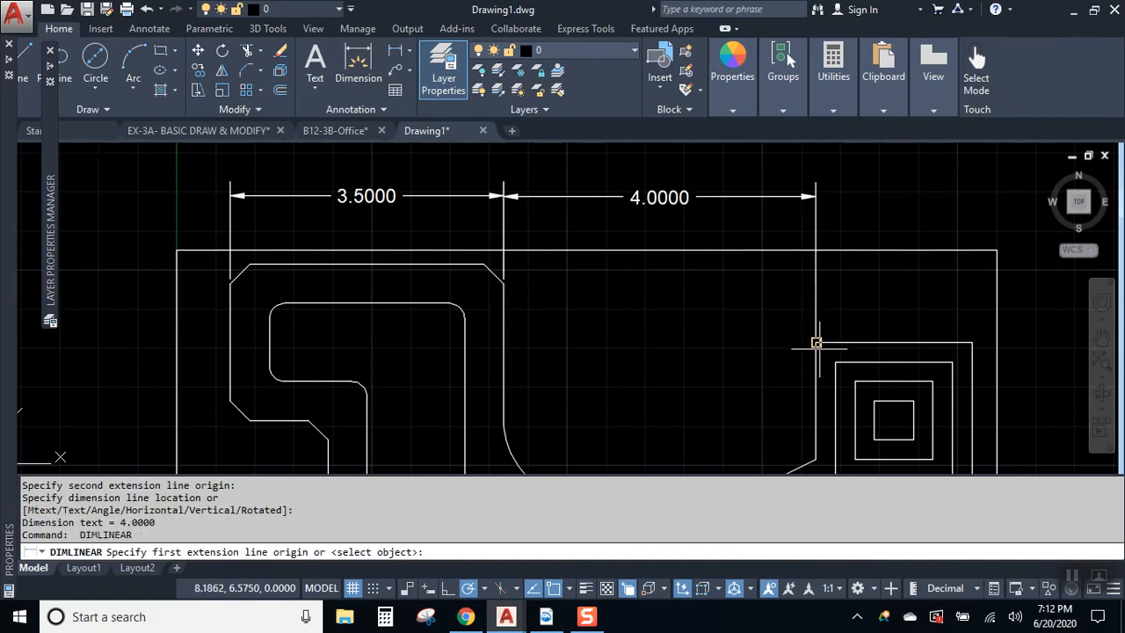
left_click(816, 342)
left_click(973, 342)
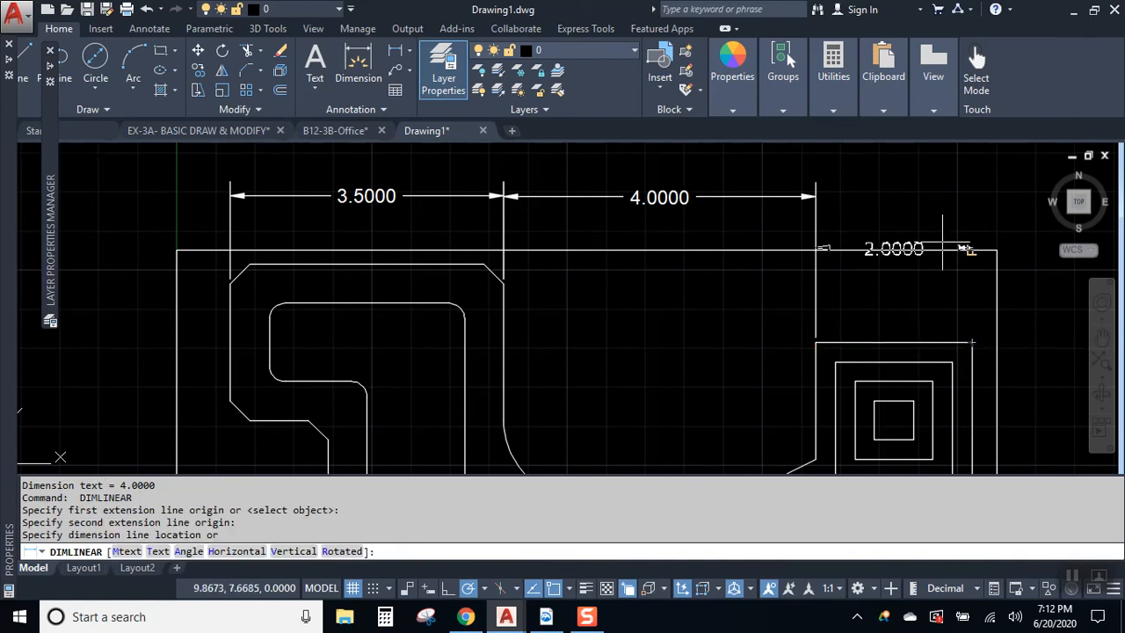
left_click(920, 196)
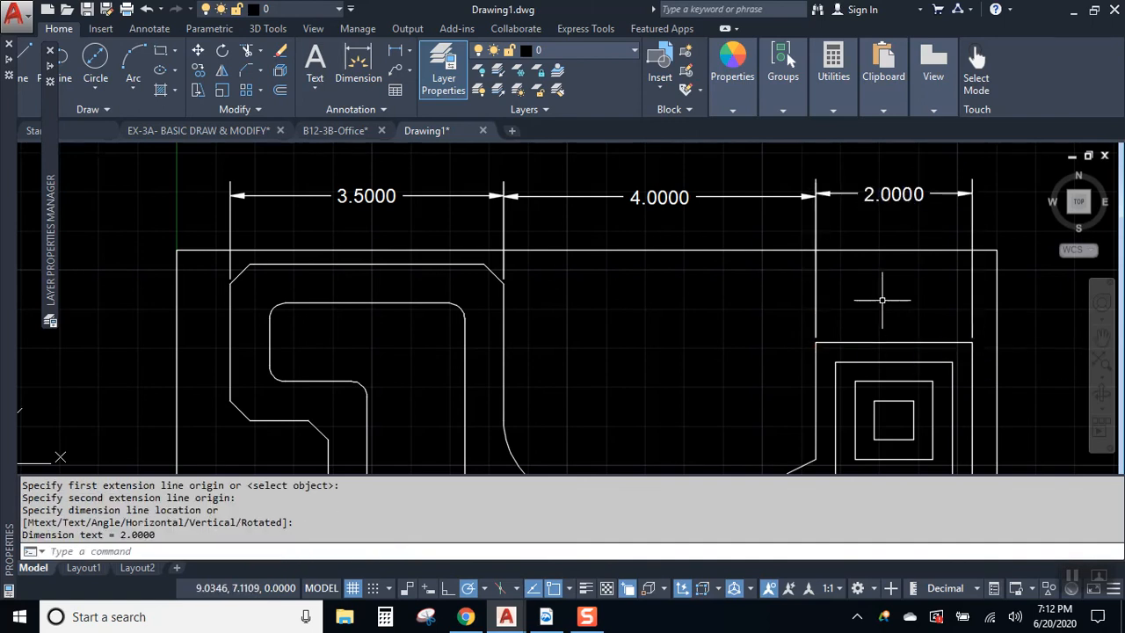
Step: Erase the three linear dimensions above the border
left_click(878, 215)
left_click(483, 185)
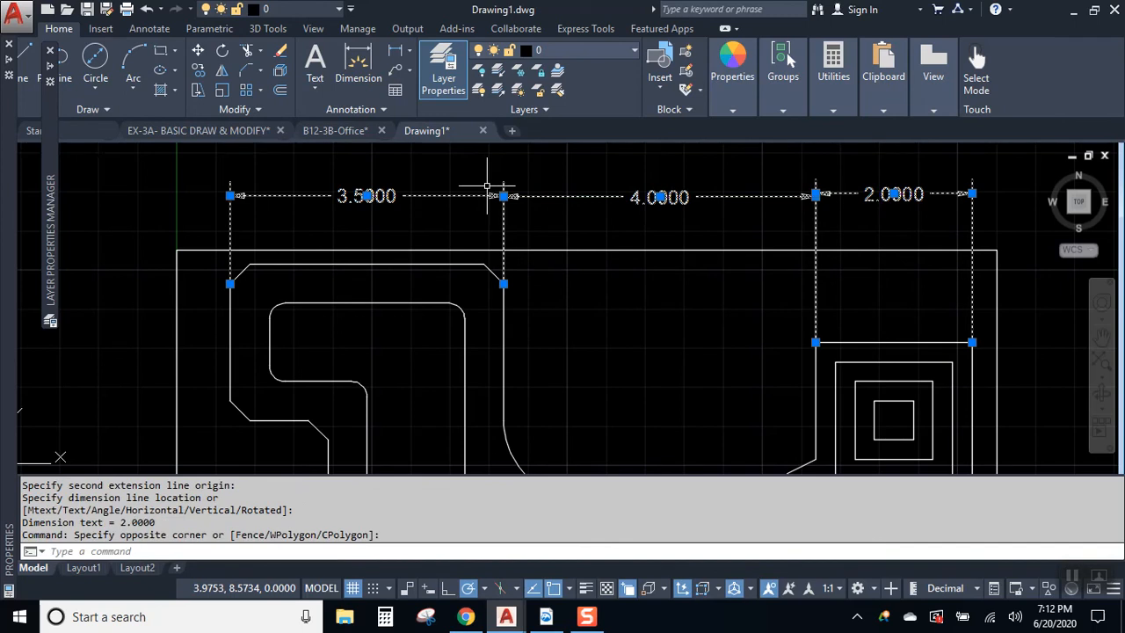
key("Delete")
Step: Add multiline text with the drafter's full name between the outline's lower-right bottom edge and the border
scroll(616, 258, "down", 5)
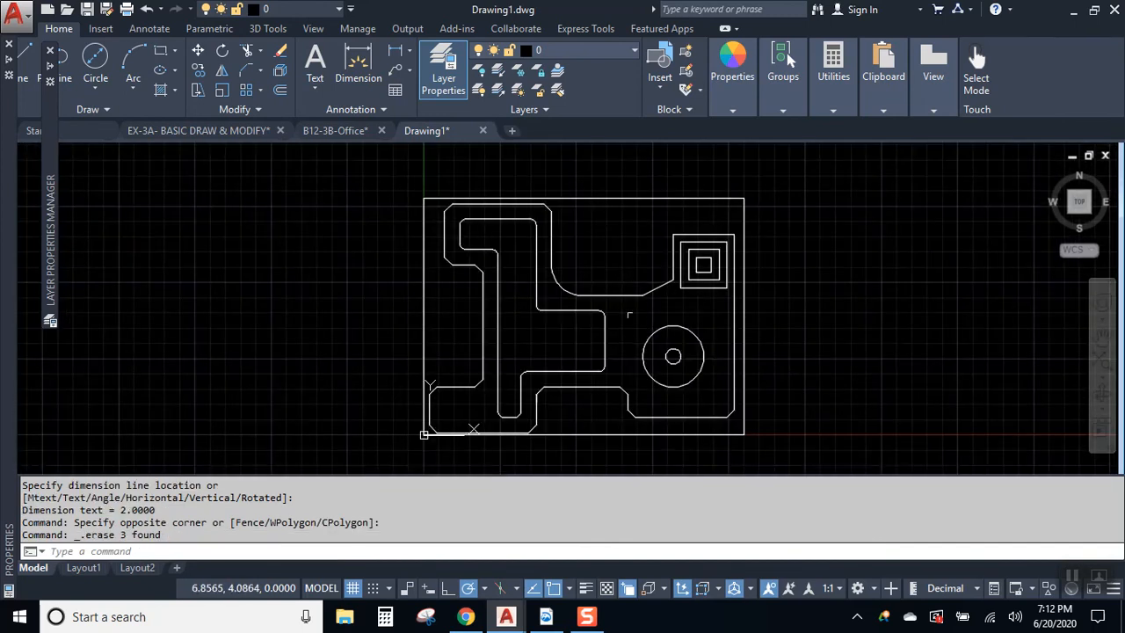
scroll(615, 283, "up", 3)
scroll(621, 294, "down", 3)
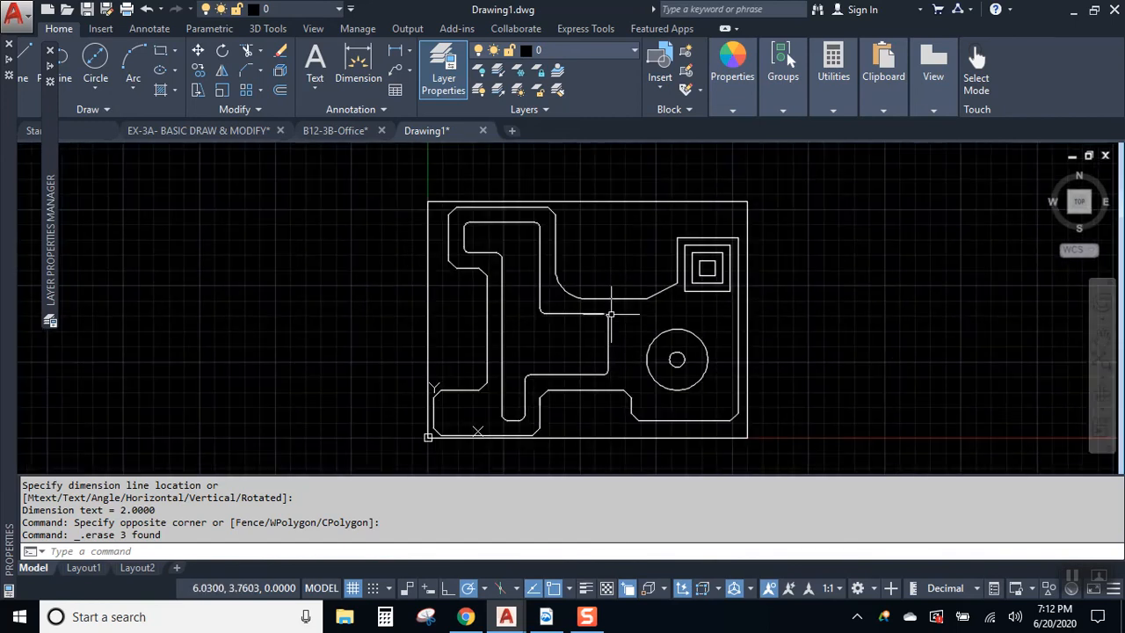
left_click(314, 87)
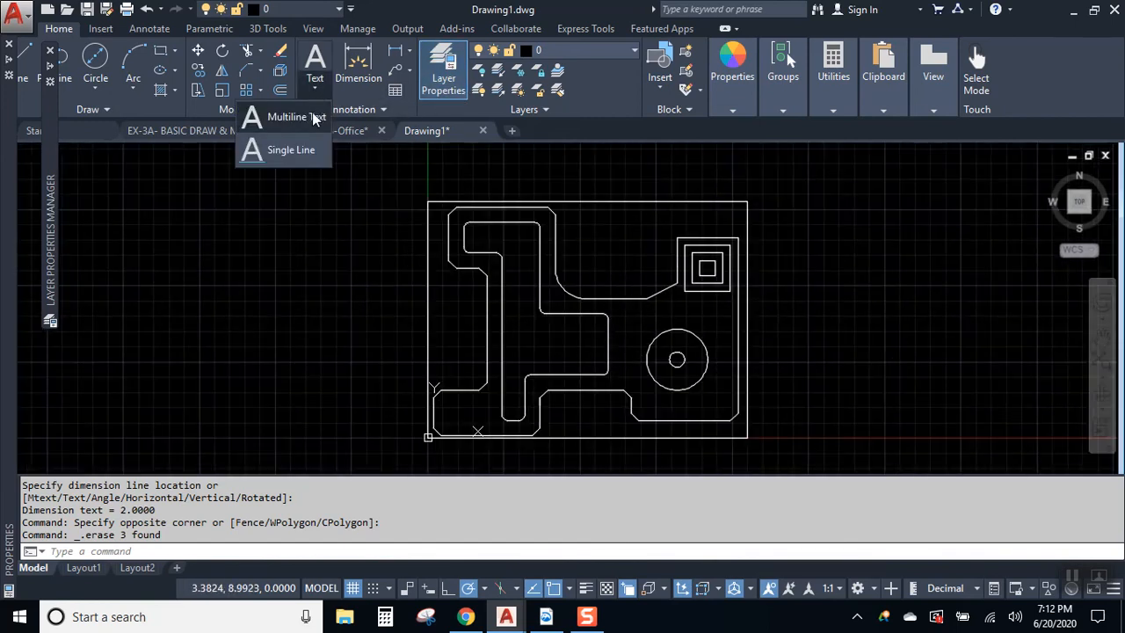
left_click(312, 117)
scroll(668, 422, "up", 6)
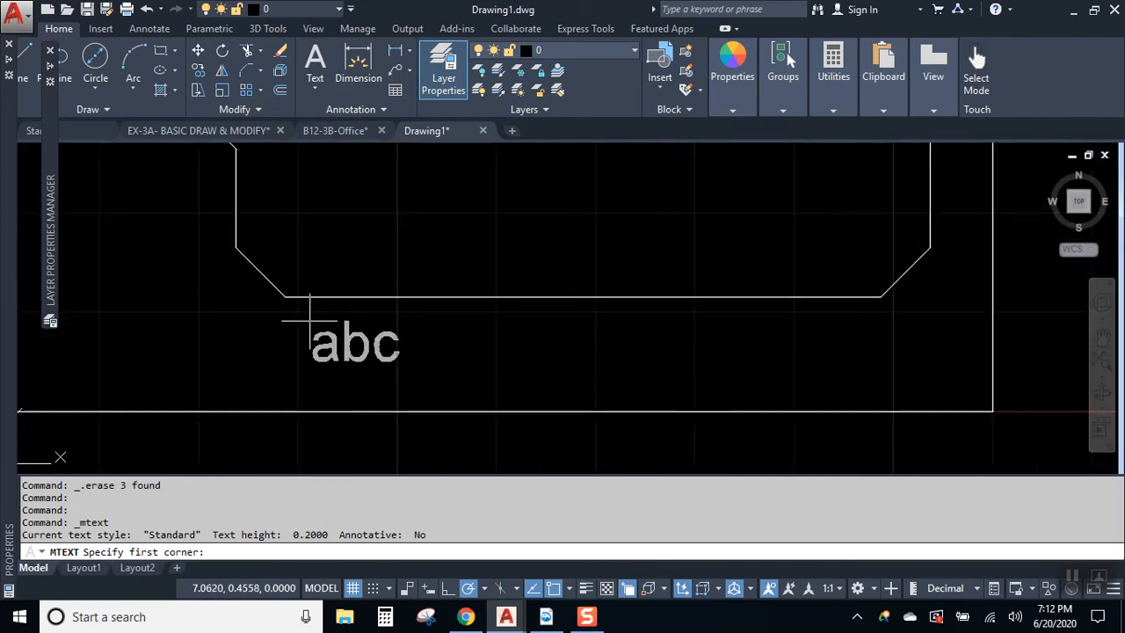
left_click(309, 321)
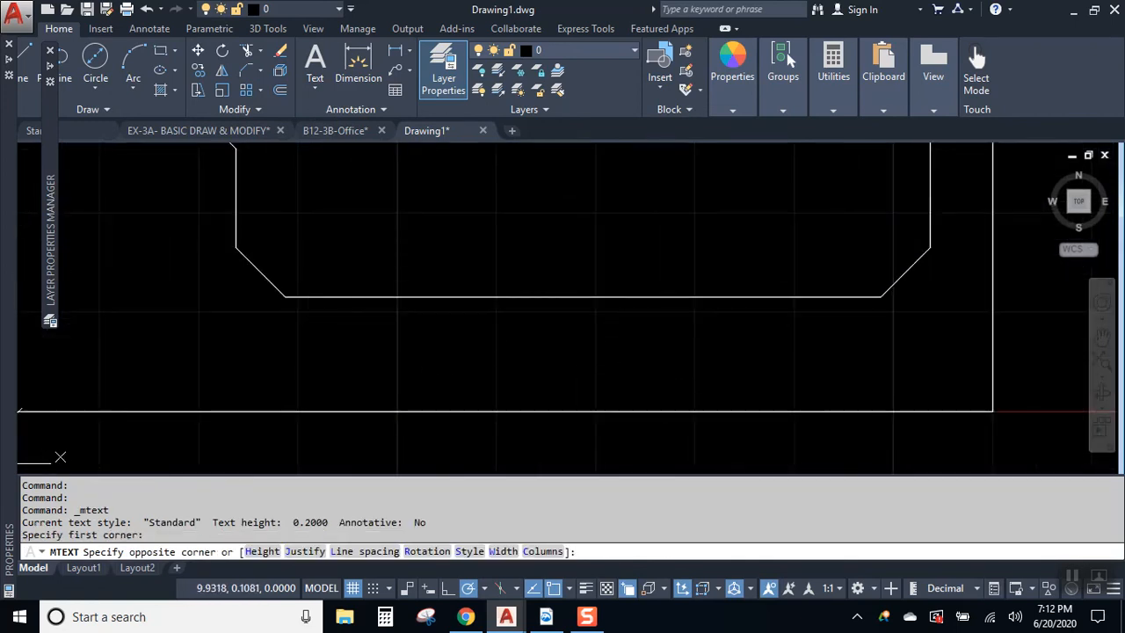
left_click(879, 385)
type("DARREN WILLIS")
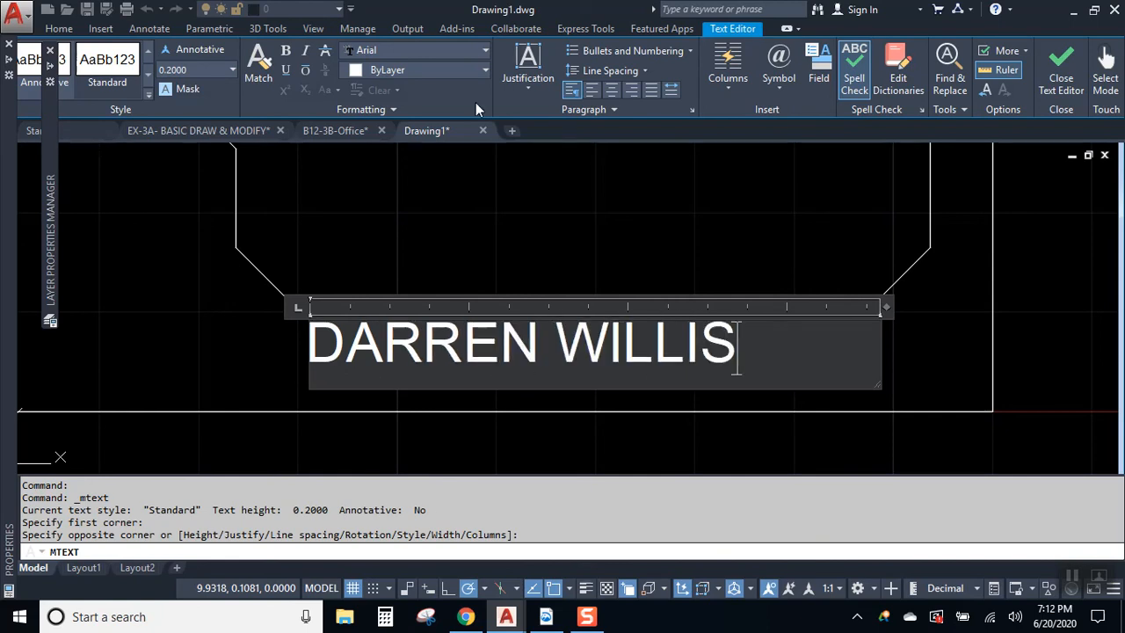
left_click(1061, 61)
left_click(711, 208)
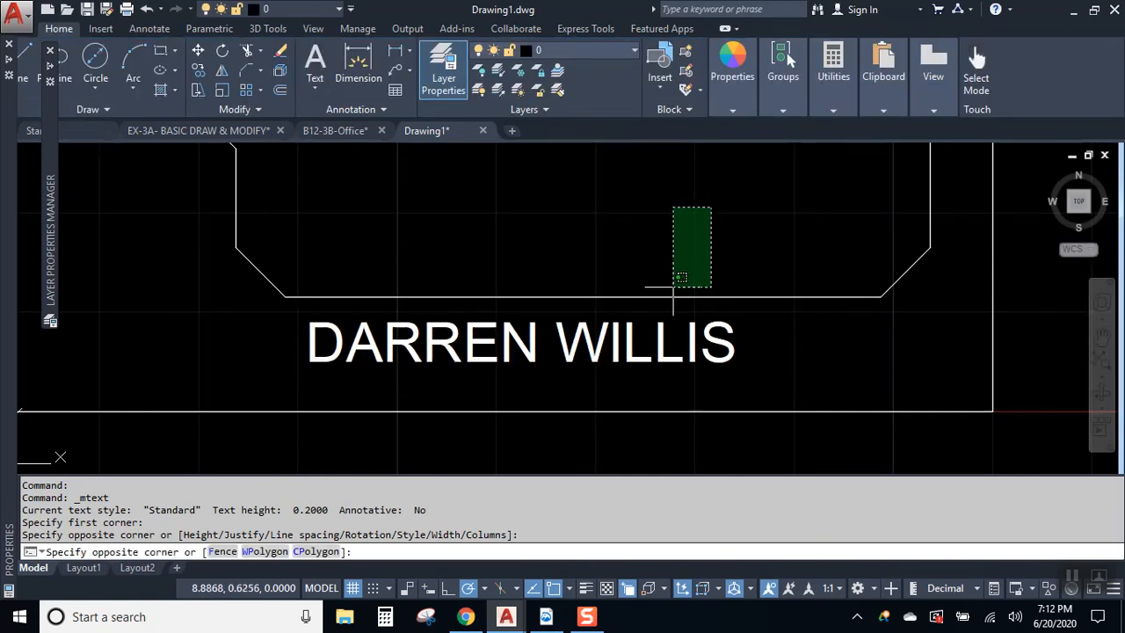
left_click(672, 278)
scroll(668, 264, "down", 8)
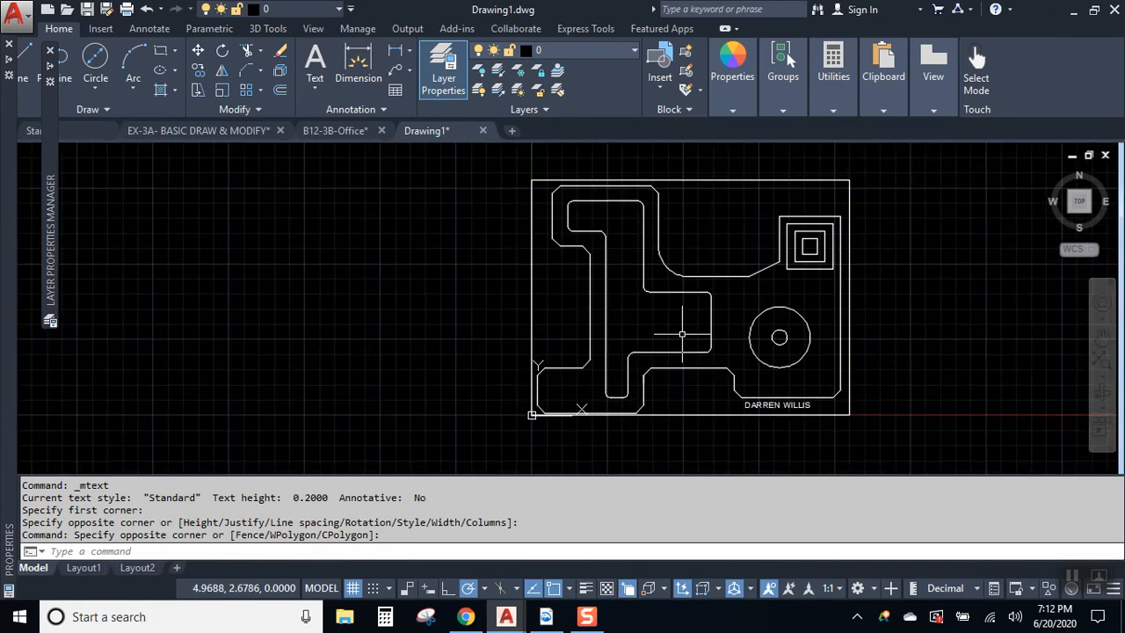